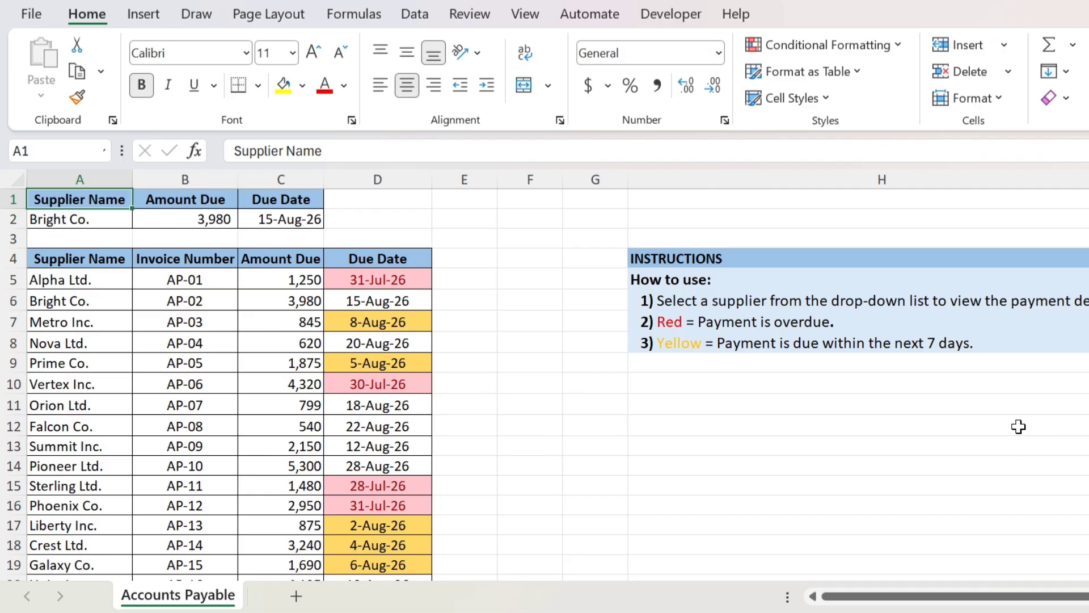
# - Examine the supplier drop-down in A2 and the colour-coded due dates in the finished Accounts Payable sheet
pyautogui.press('Down')
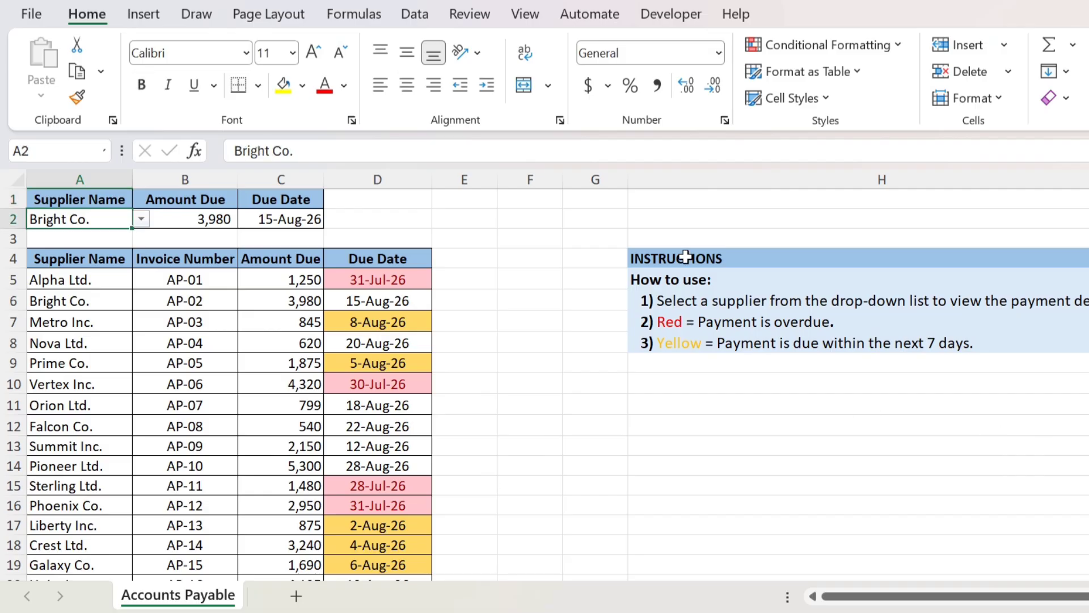
pyautogui.click(141, 219)
pyautogui.click(141, 219)
pyautogui.click(375, 337)
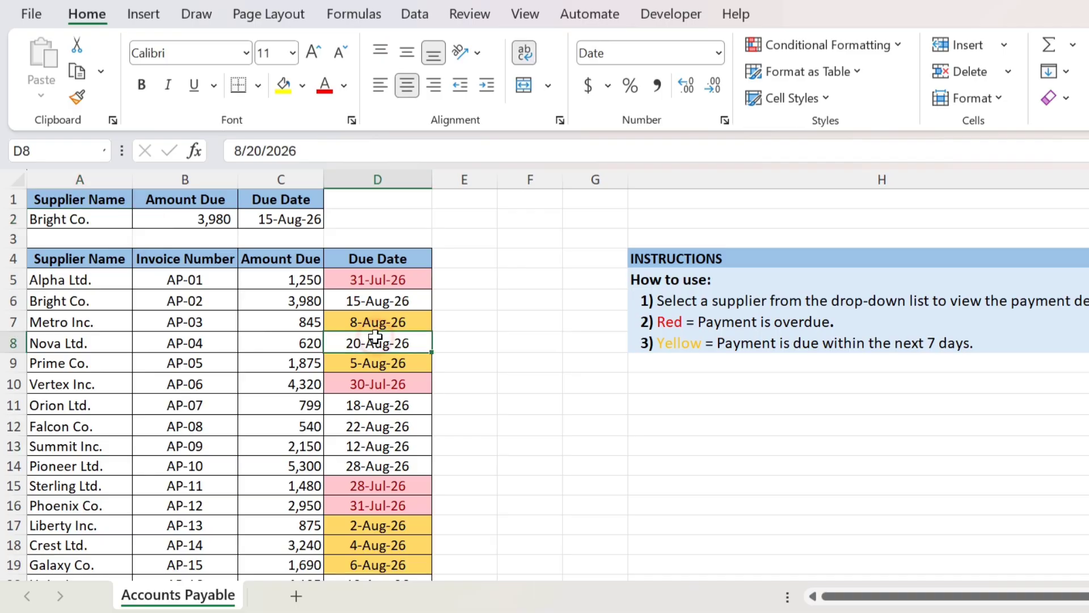
pyautogui.press('Right')
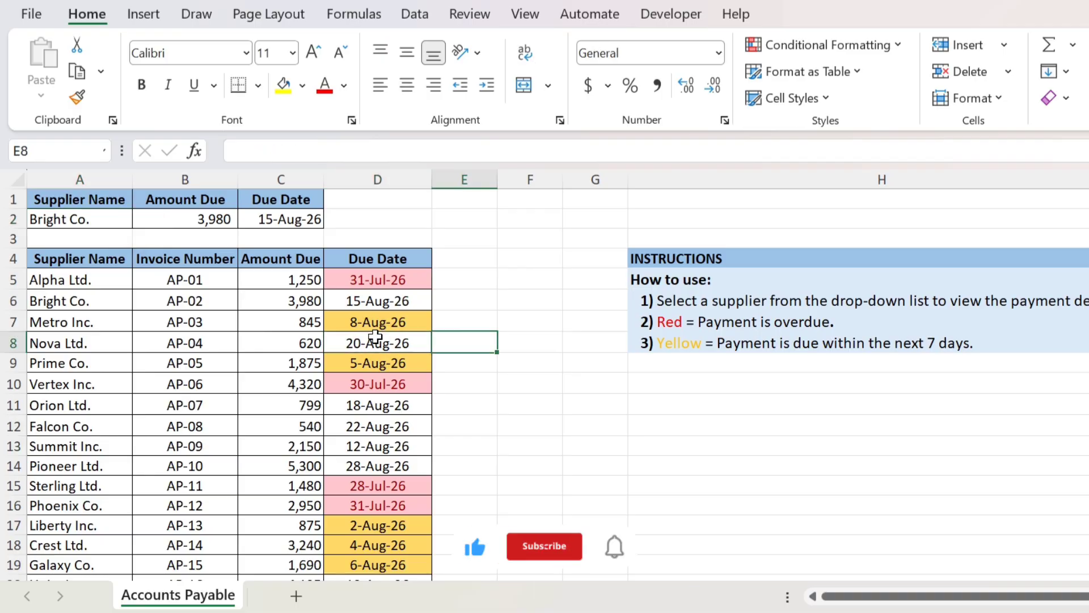
pyautogui.press('Left')
pyautogui.press('Down')
pyautogui.press('Up')
pyautogui.press('Up')
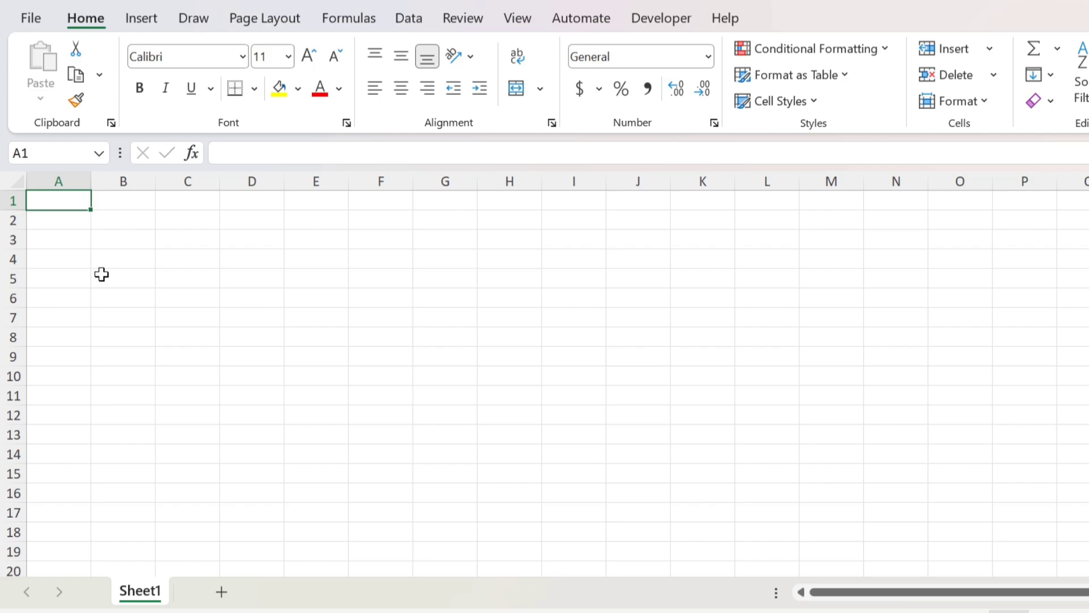
# - Enter the lookup headers Supplier Name, Amount Due and Due Date in A1:C1 of the blank sheet
pyautogui.write('Supplier Name')
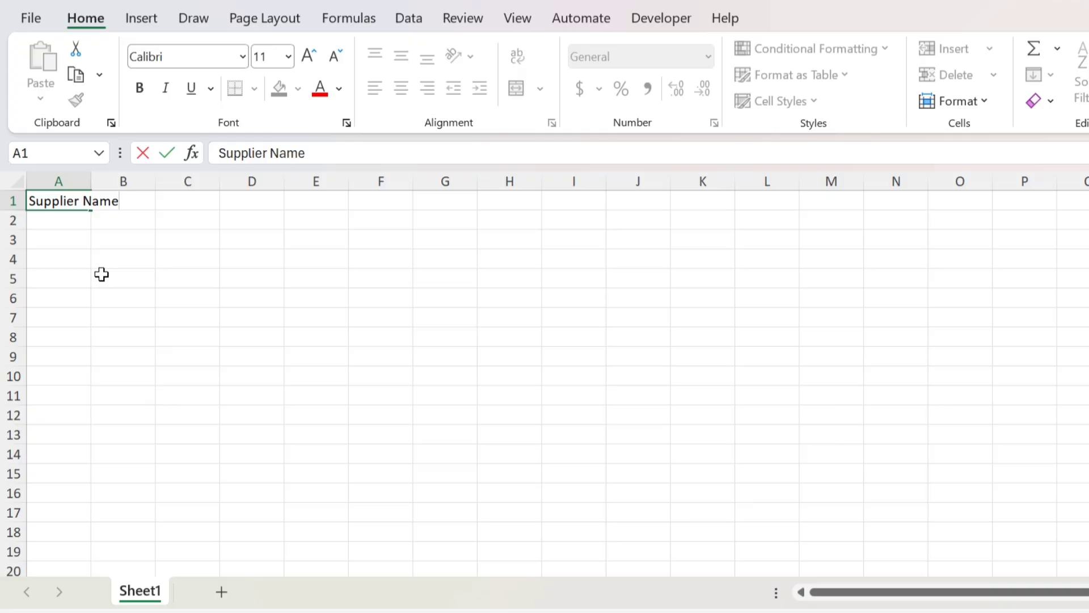
pyautogui.press('Tab')
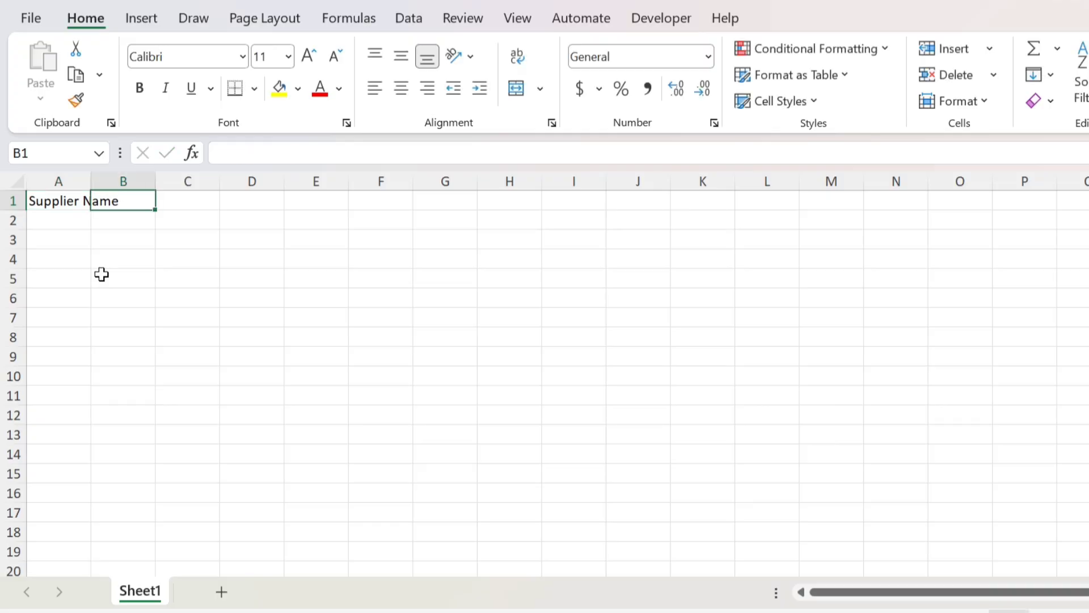
pyautogui.write('Amount Due')
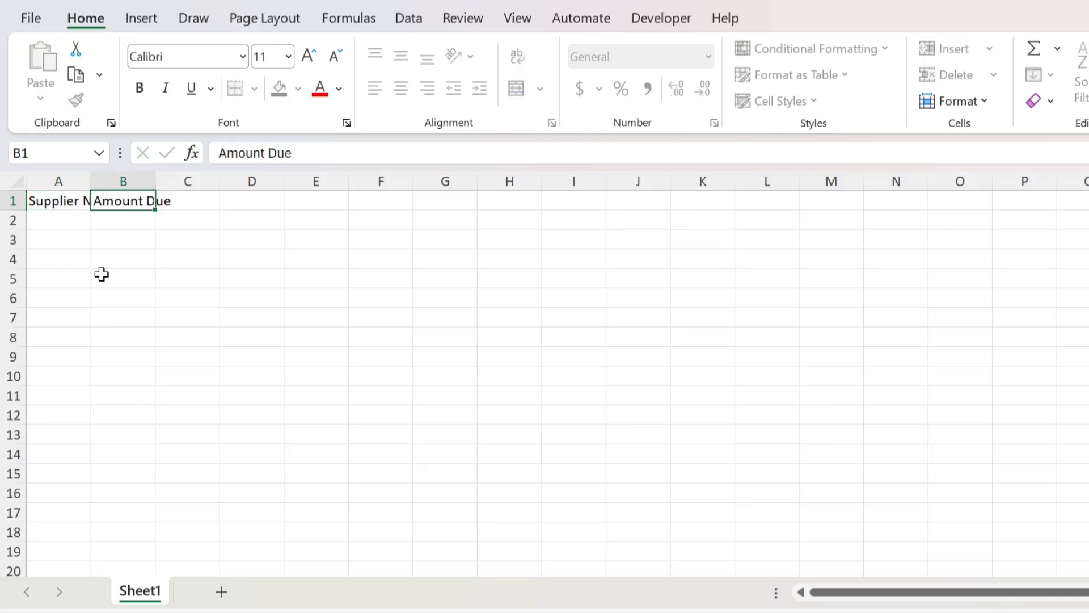
pyautogui.press('Tab')
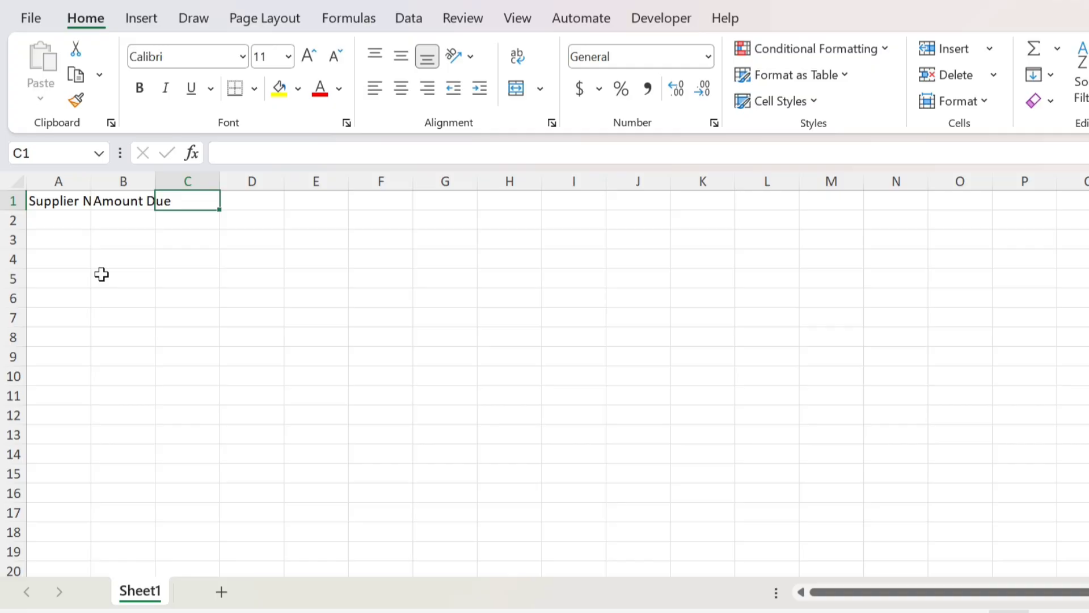
pyautogui.write('Due Date')
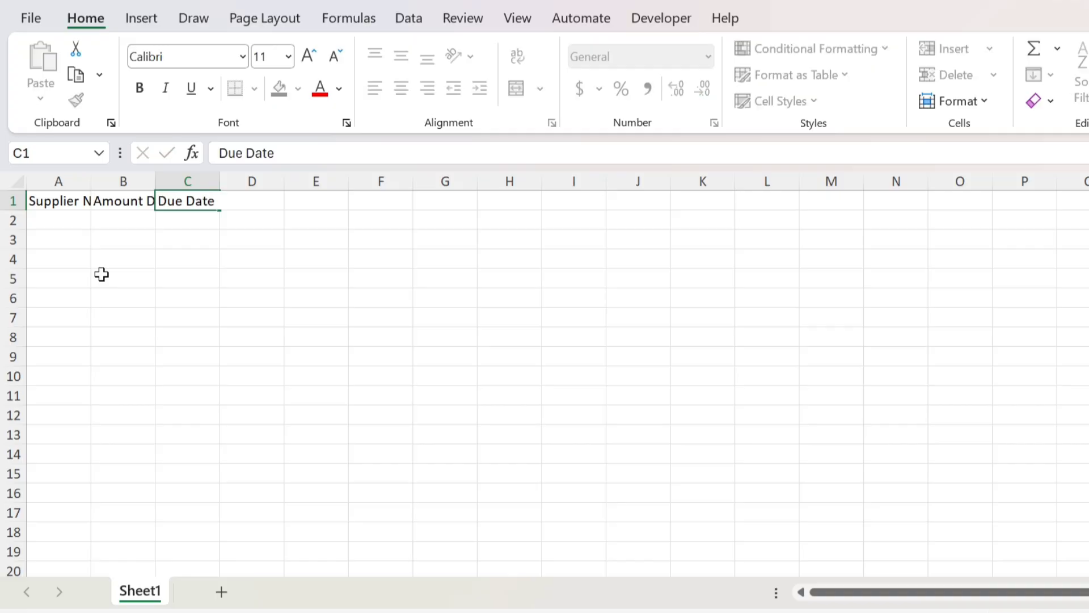
pyautogui.press('Return')
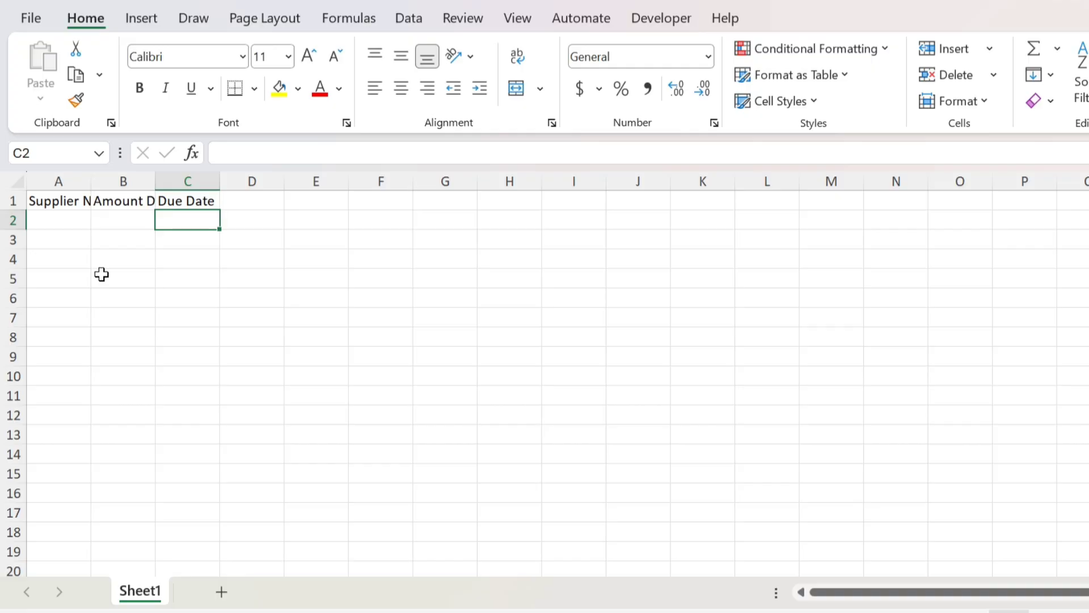
# - Enter the invoice table headers Supplier Name, Invoice Number, Amount Due and Due Date in A4:D4
pyautogui.press('Down')
pyautogui.press('Down')
pyautogui.press('Left')
pyautogui.press('Left')
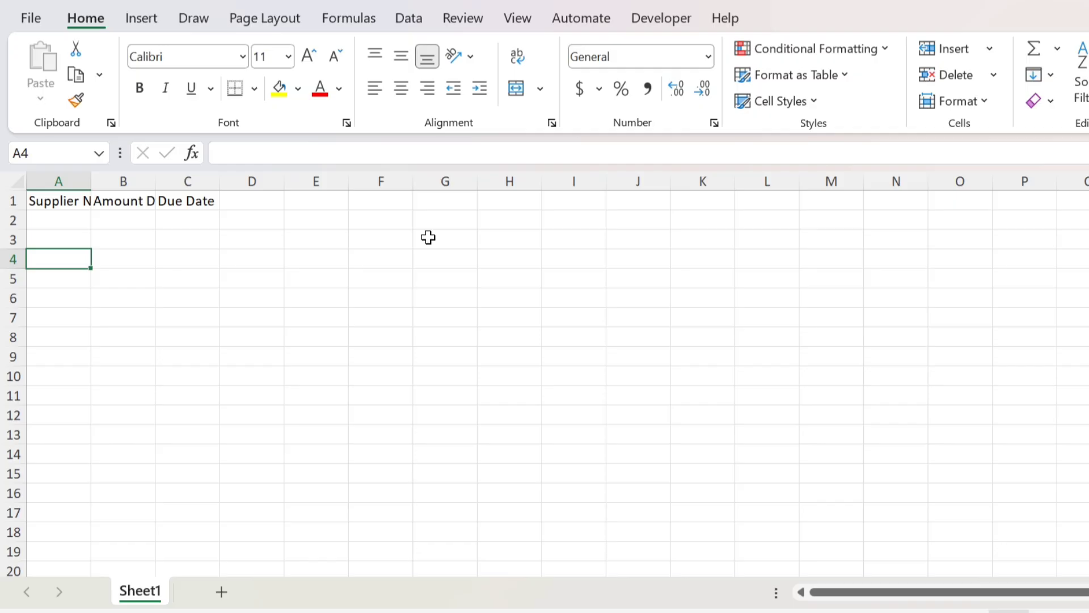
pyautogui.write('Supplier Name')
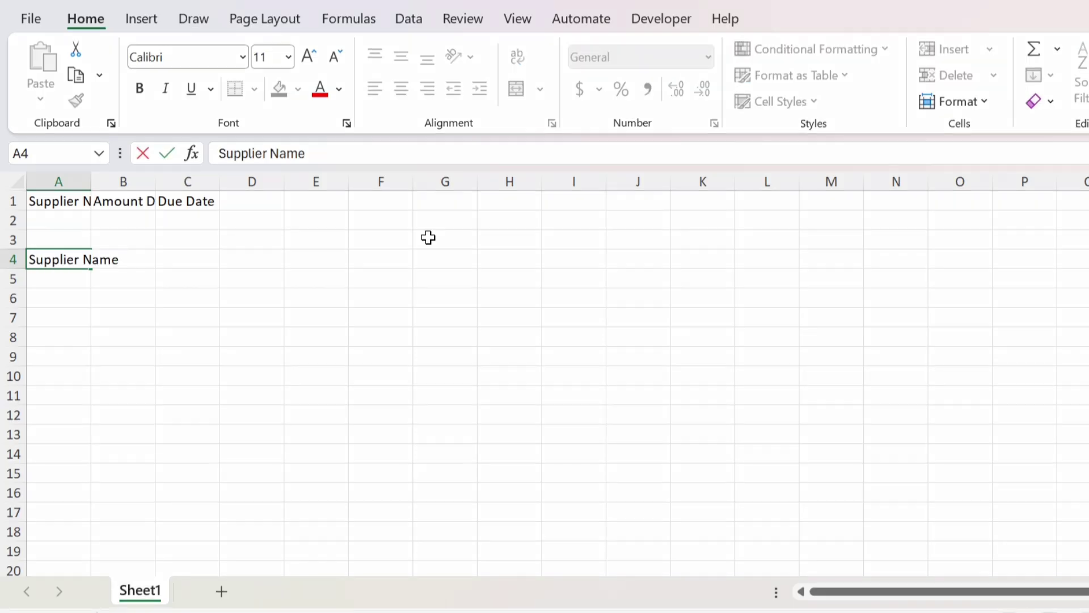
pyautogui.press('Tab')
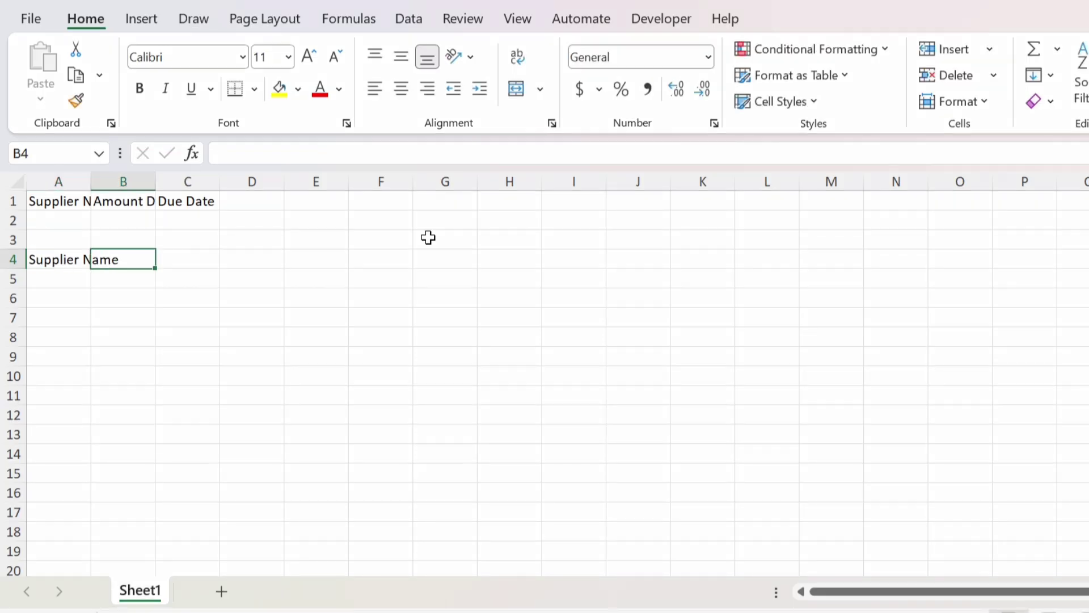
pyautogui.write('Invoice Number')
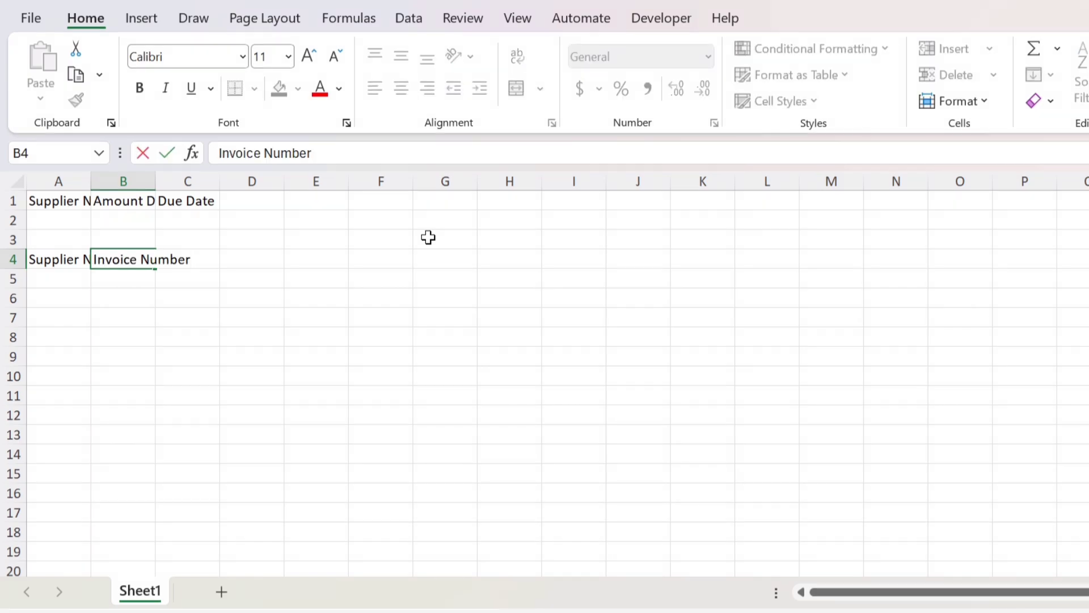
pyautogui.press('Tab')
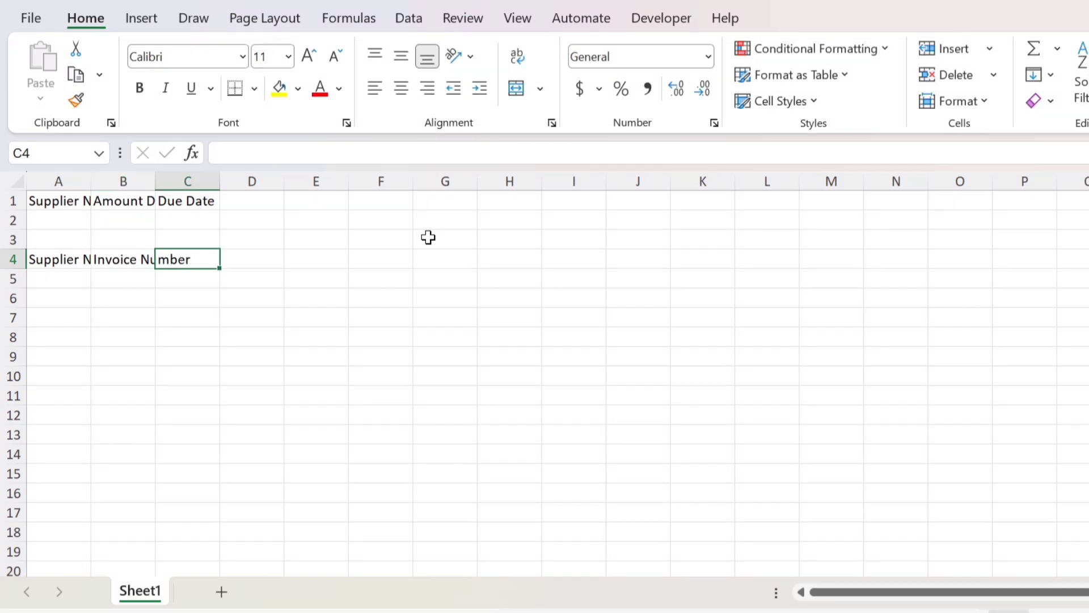
pyautogui.write('Amount Due')
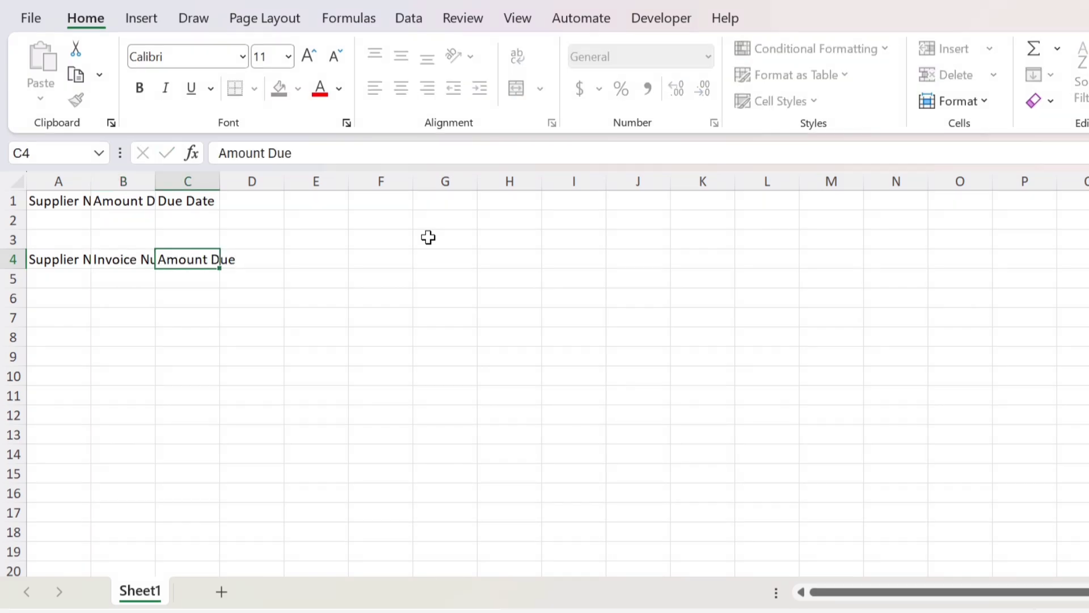
pyautogui.press('Tab')
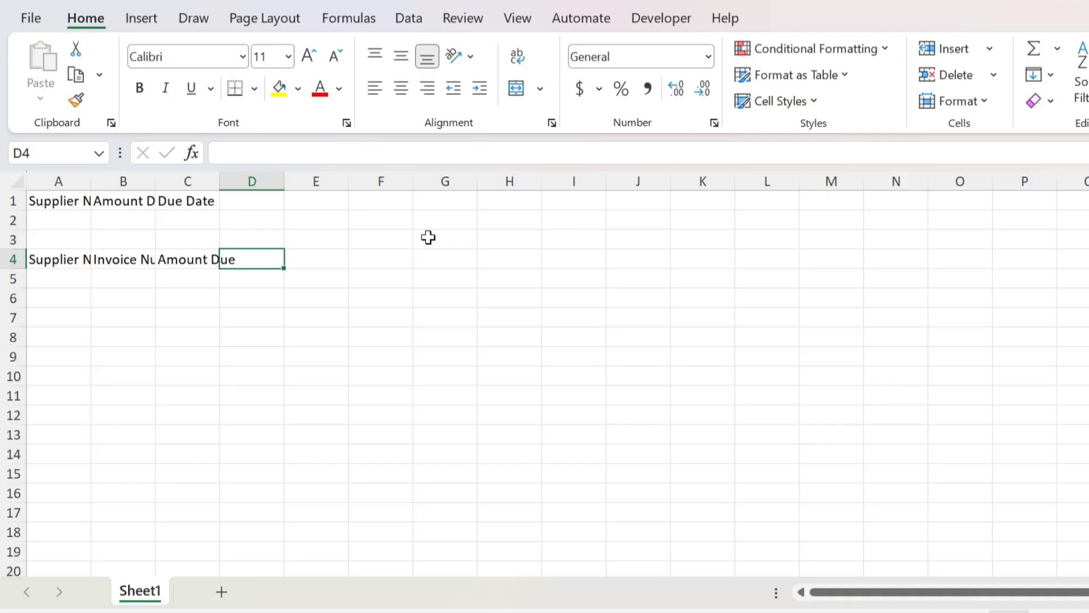
pyautogui.write('Due Date')
pyautogui.press('Return')
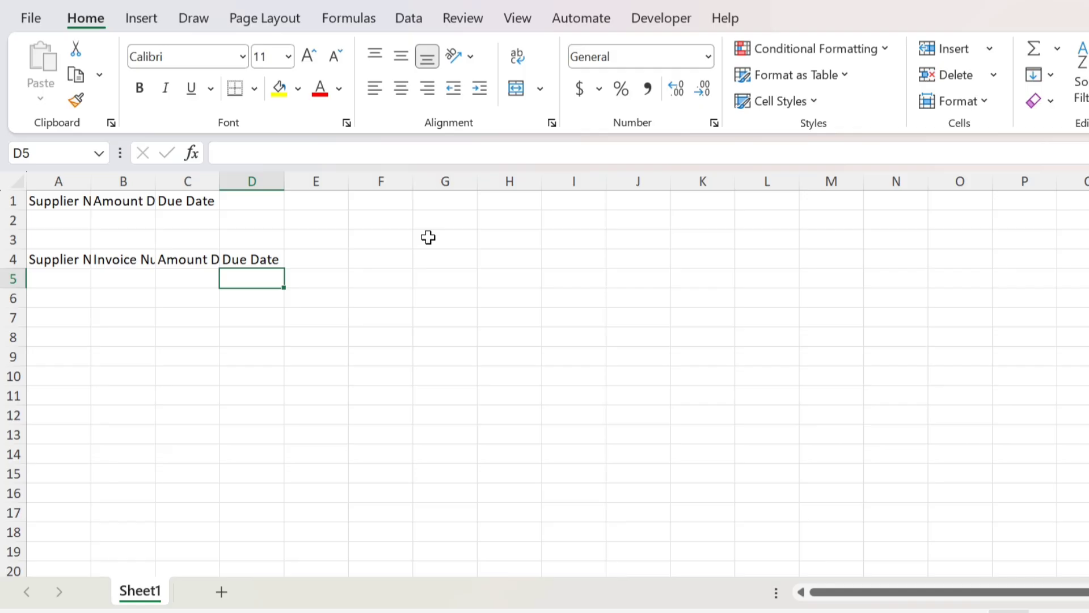
# - Paste the copied invoice records starting at A5 and fit columns A to D to their contents
pyautogui.press('Home')
pyautogui.hotkey('ctrl', 'v')
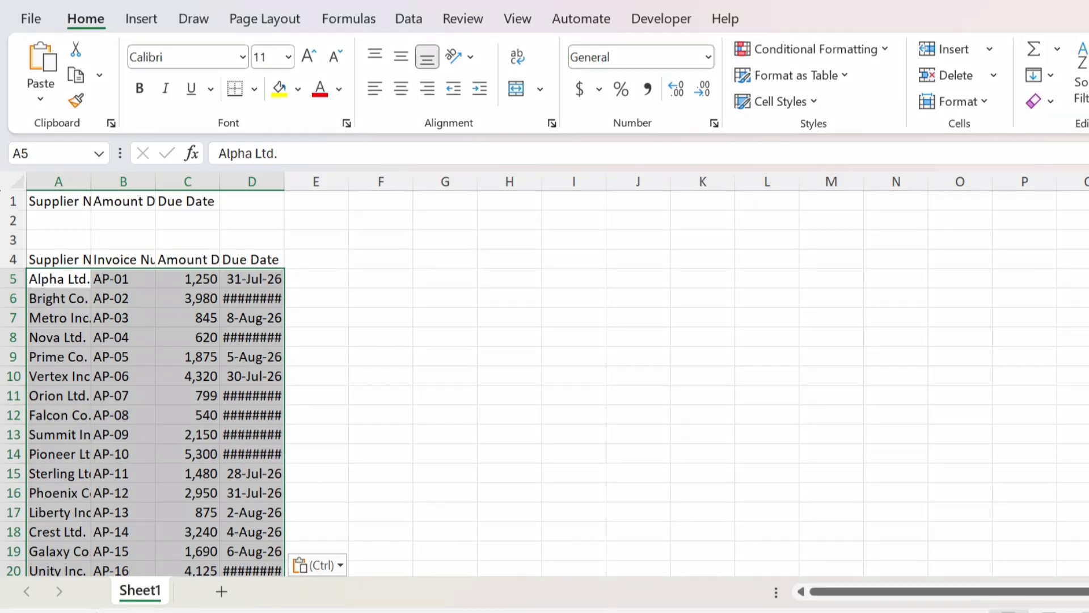
pyautogui.doubleClick(91, 182)
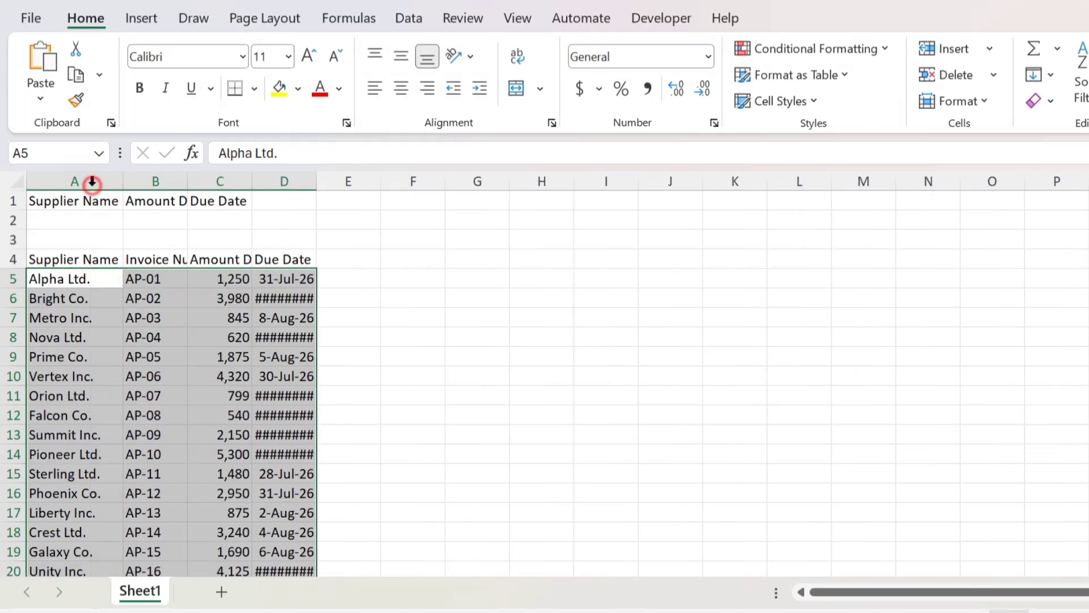
pyautogui.doubleClick(187, 181)
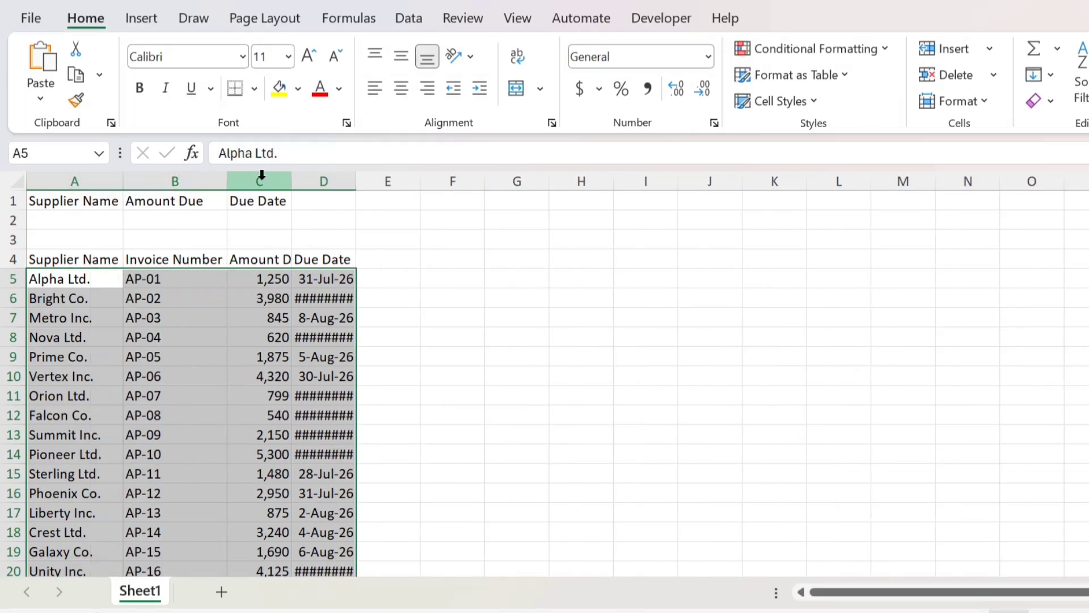
pyautogui.doubleClick(292, 180)
pyautogui.doubleClick(376, 180)
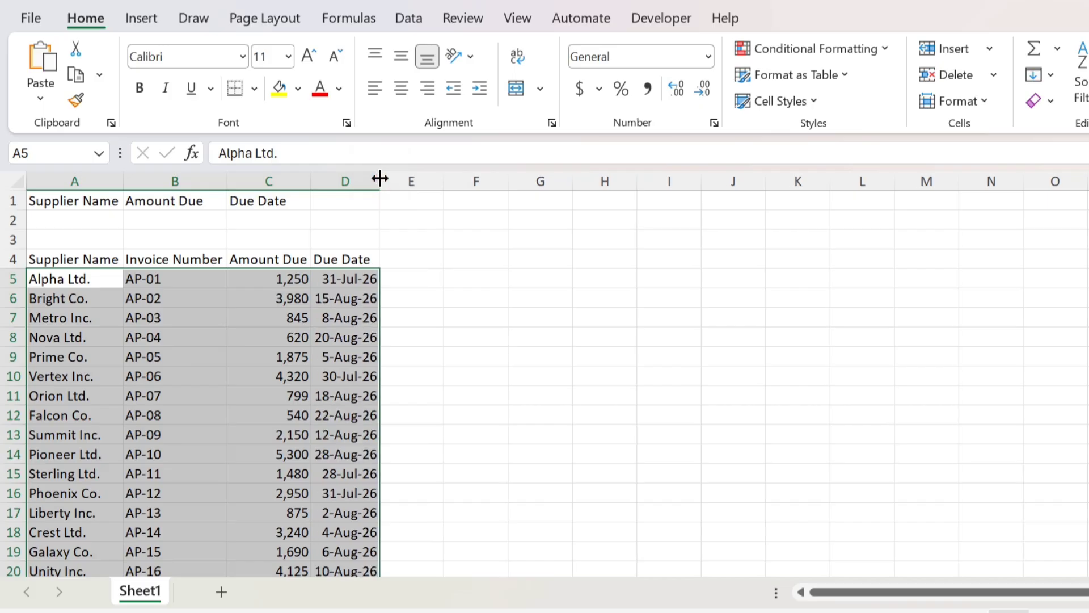
pyautogui.press('Down')
pyautogui.press('Down')
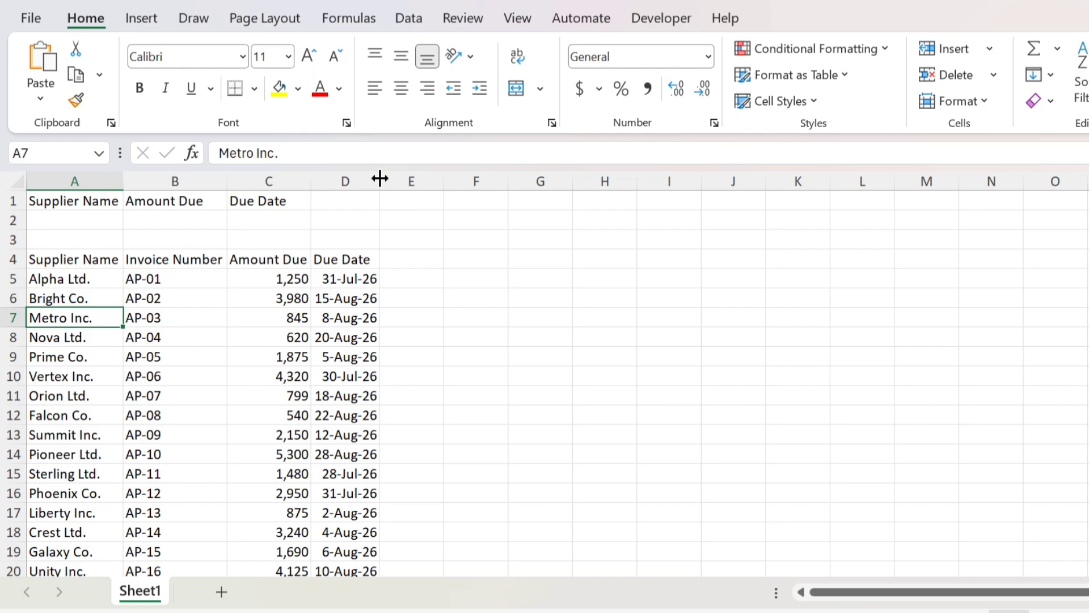
pyautogui.press('Down')
pyautogui.press('Down')
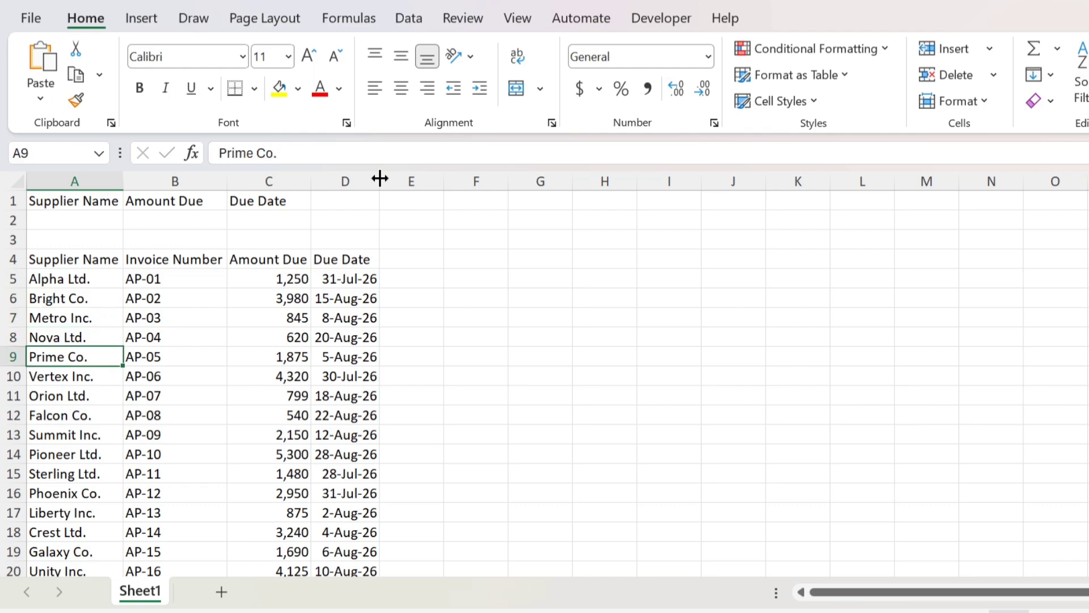
pyautogui.press('Up')
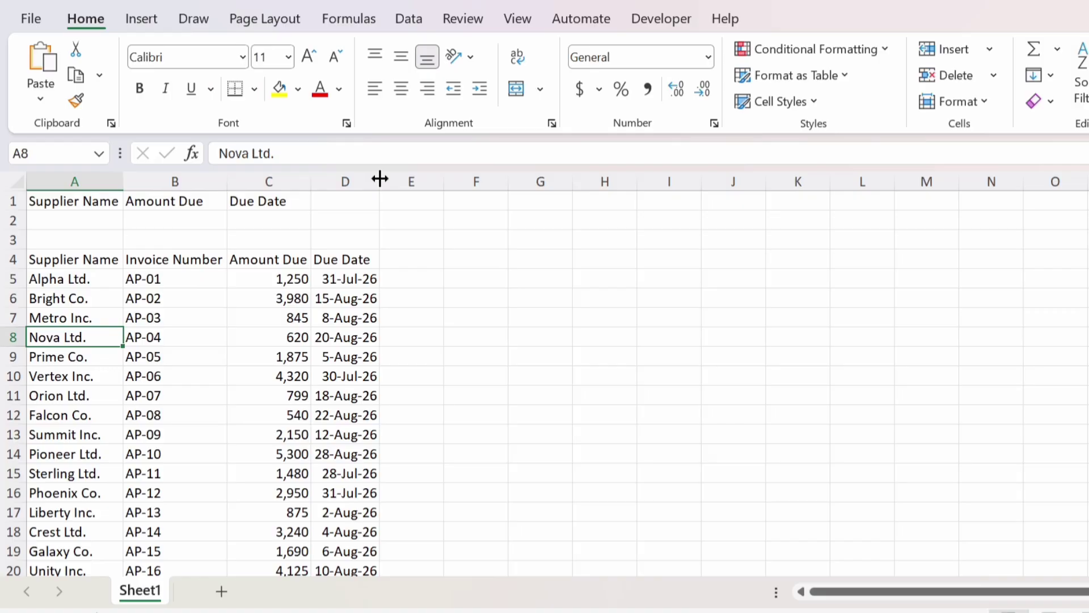
# - Center the headers in A1:C1 and A4:D4 horizontally
pyautogui.hotkey('ctrl', 'Up')
pyautogui.hotkey('ctrl', 'Up')
pyautogui.hotkey('ctrl', 'shift', 'Right')
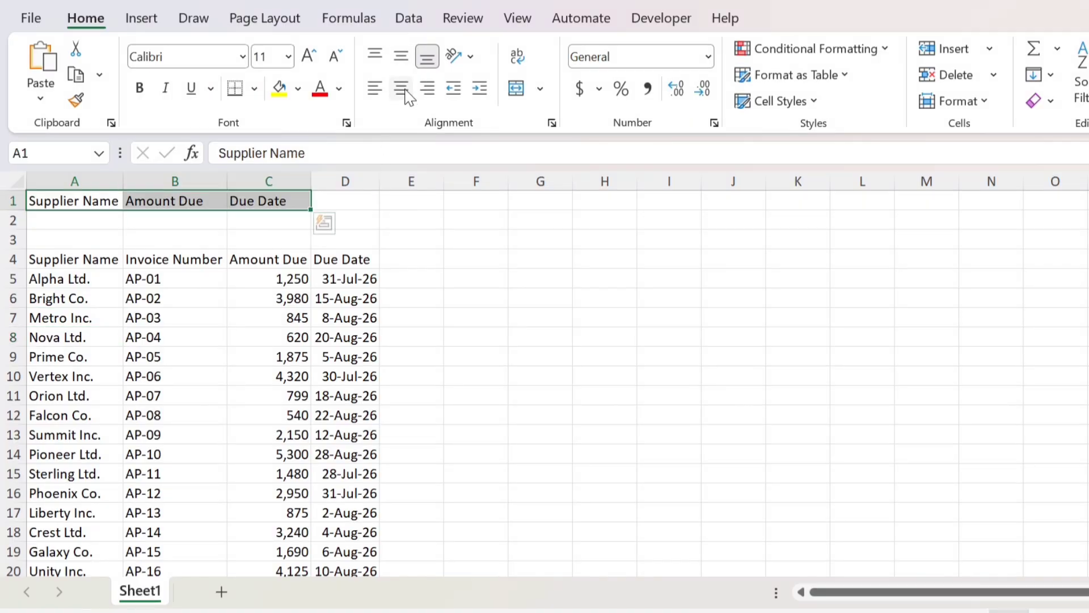
pyautogui.click(402, 88)
pyautogui.press('Down')
pyautogui.press('Down')
pyautogui.press('Down')
pyautogui.hotkey('ctrl', 'shift', 'Right')
pyautogui.click(402, 88)
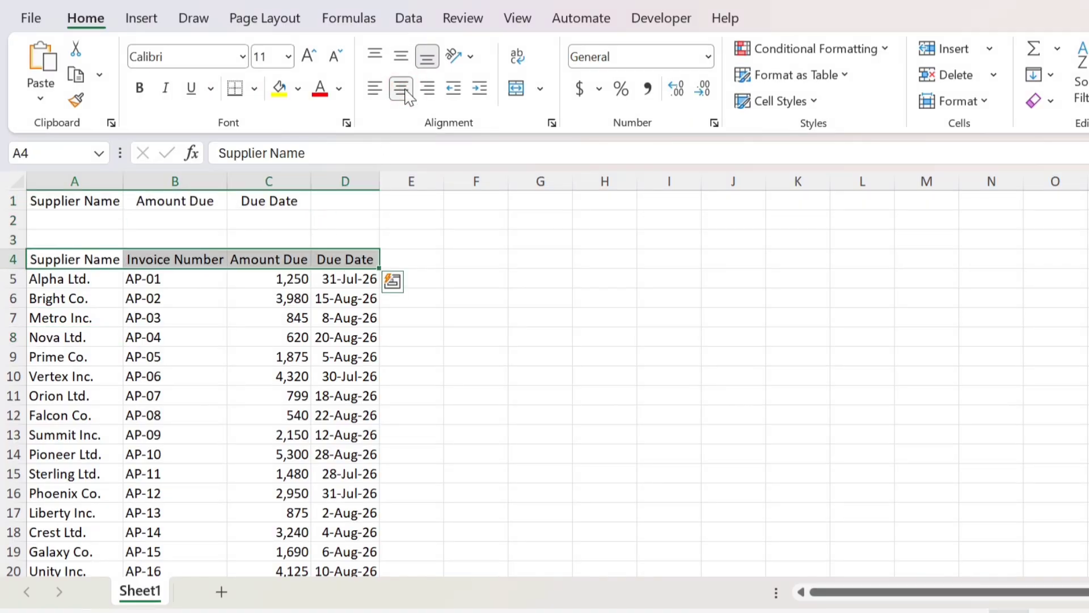
# - Center the invoice numbers in B5:B24 and the due dates in D5:D24 horizontally
pyautogui.press('Down')
pyautogui.press('Right')
pyautogui.hotkey('ctrl', 'shift', 'Down')
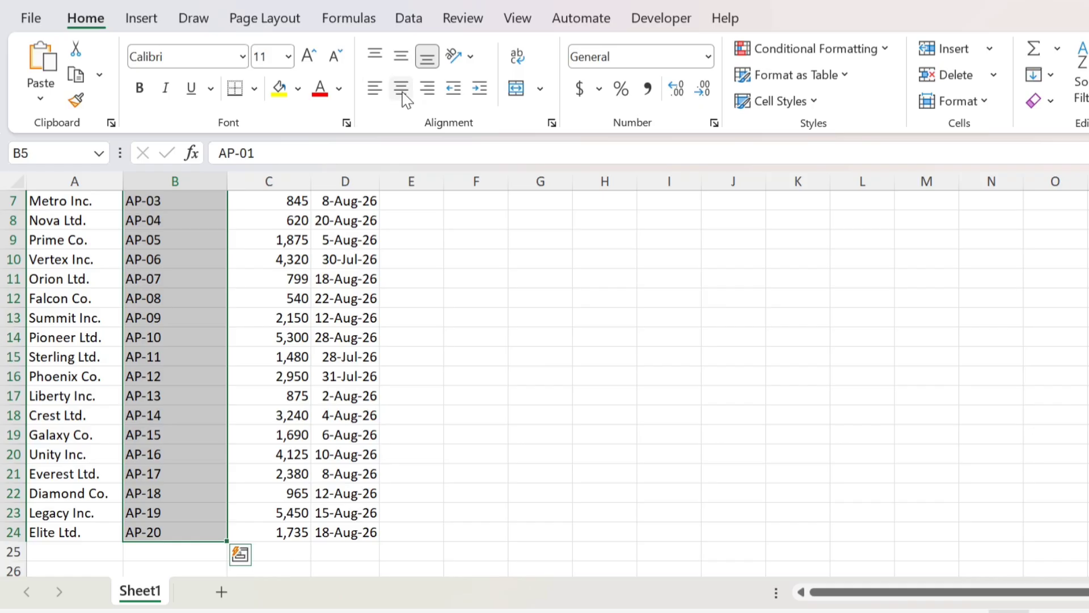
pyautogui.click(402, 94)
pyautogui.press('Right')
pyautogui.press('Right')
pyautogui.hotkey('ctrl', 'shift', 'Down')
pyautogui.click(403, 94)
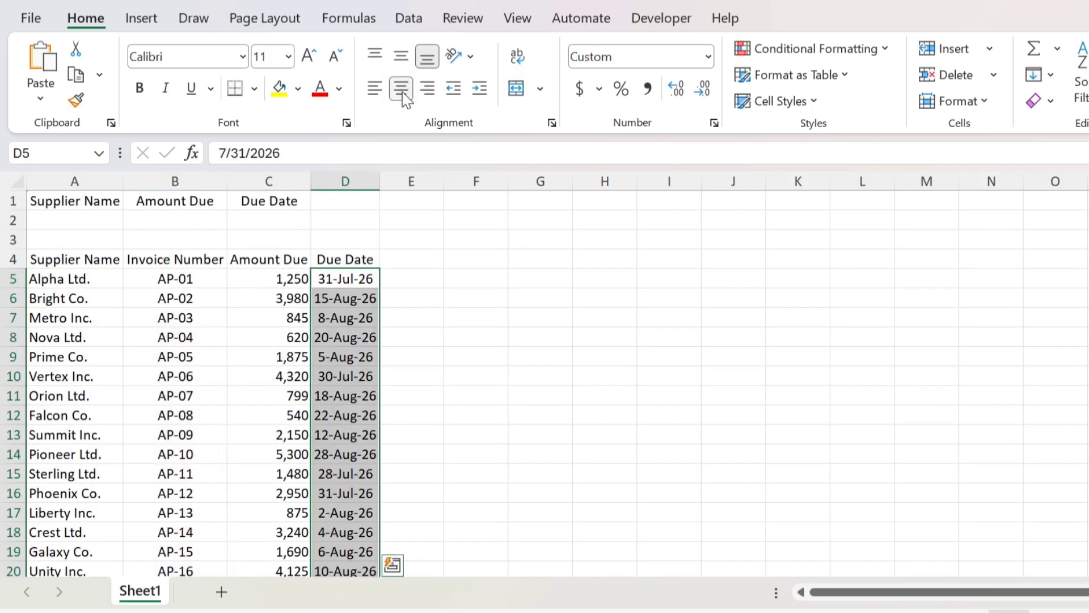
# - Make the headers in A1:C1 and A4:D4 bold
pyautogui.hotkey('ctrl', 'Left')
pyautogui.press('Up')
pyautogui.press('Up')
pyautogui.press('Up')
pyautogui.press('Up')
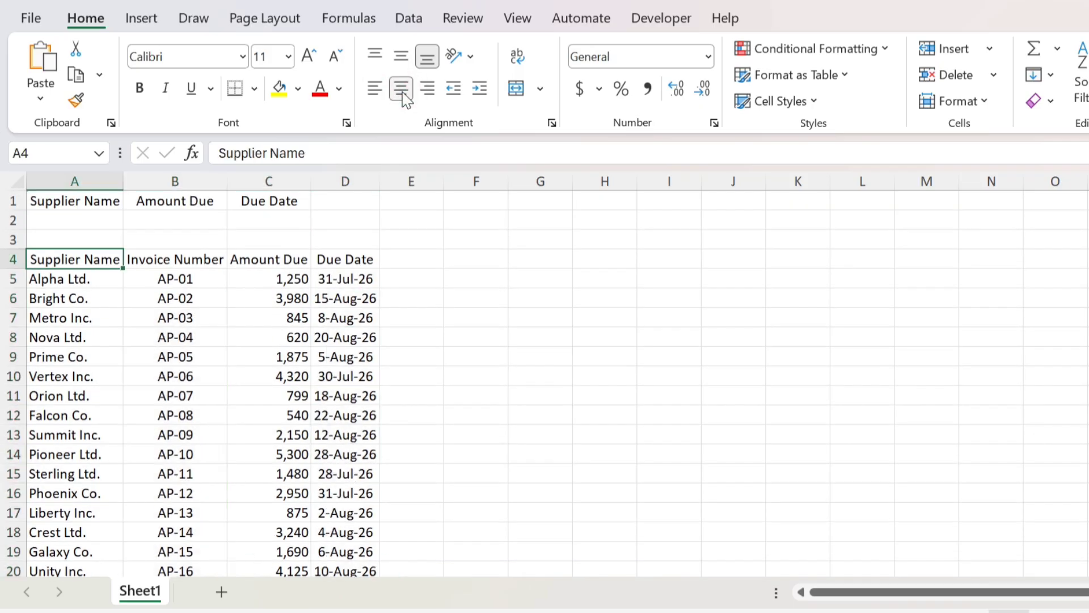
pyautogui.hotkey('ctrl', 'shift', 'Right')
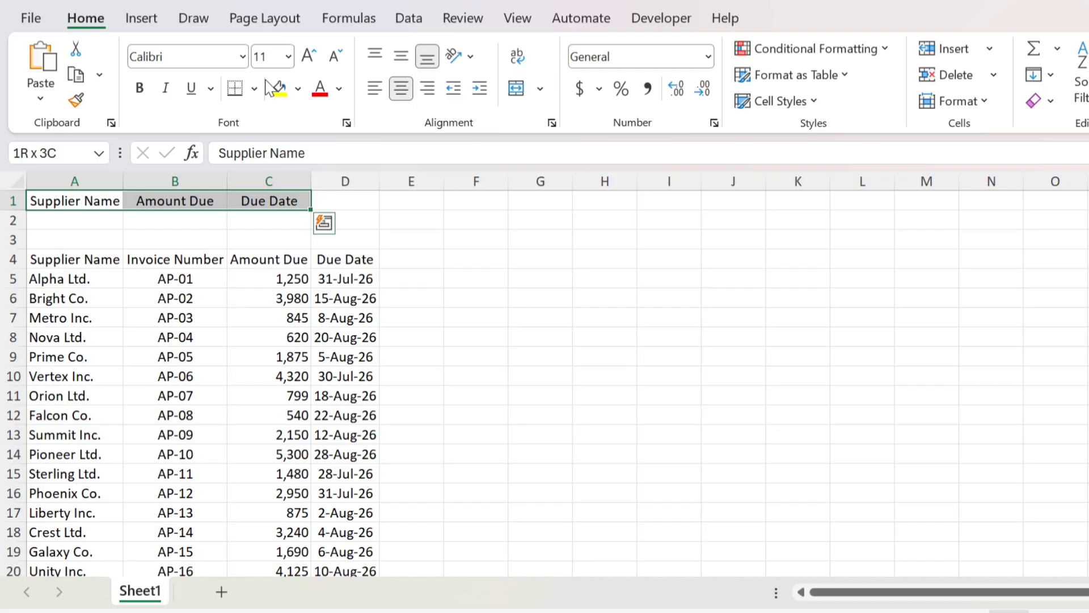
pyautogui.click(139, 88)
pyautogui.press('Down')
pyautogui.press('Down')
pyautogui.press('Down')
pyautogui.hotkey('shift', 'Right')
pyautogui.hotkey('shift', 'Right')
pyautogui.hotkey('shift', 'Right')
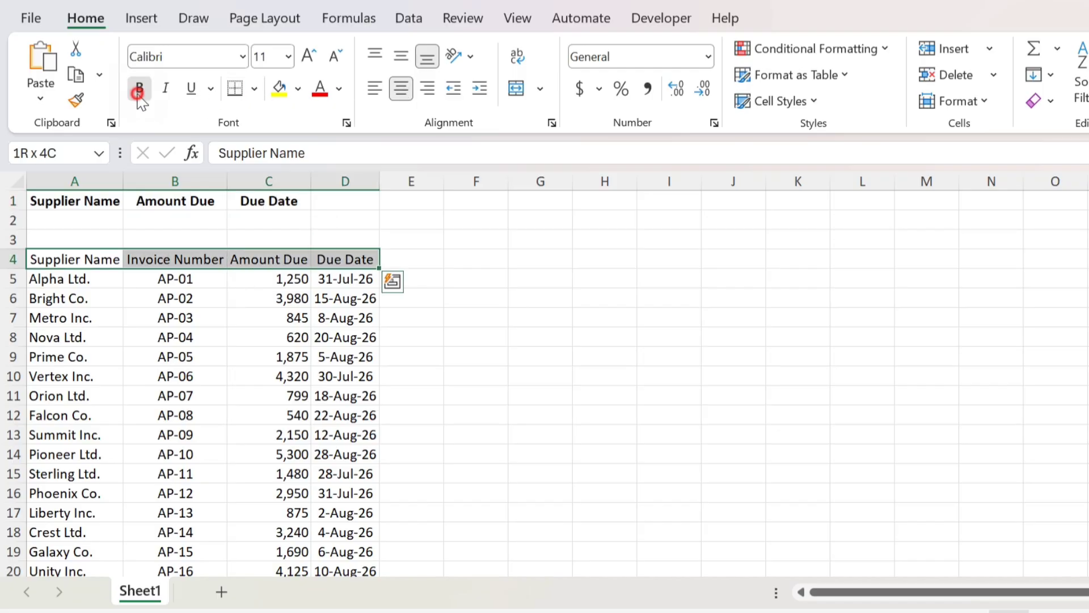
pyautogui.click(139, 90)
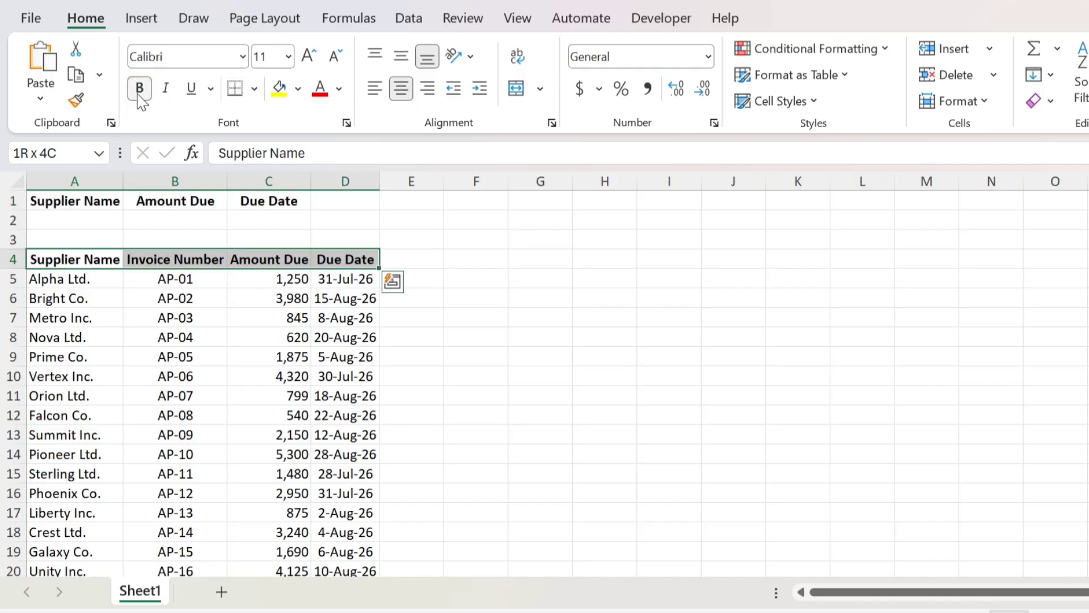
# - Apply all borders to the lookup block A1:C2
pyautogui.press('Up')
pyautogui.press('Up')
pyautogui.press('Up')
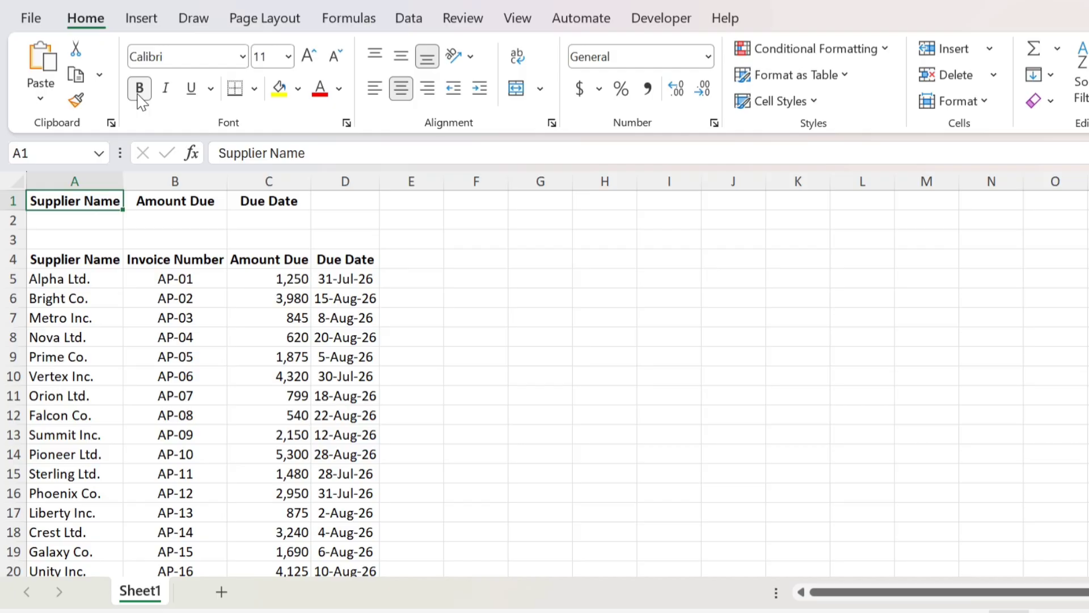
pyautogui.hotkey('shift', 'Right')
pyautogui.hotkey('shift', 'Right')
pyautogui.hotkey('shift', 'Down')
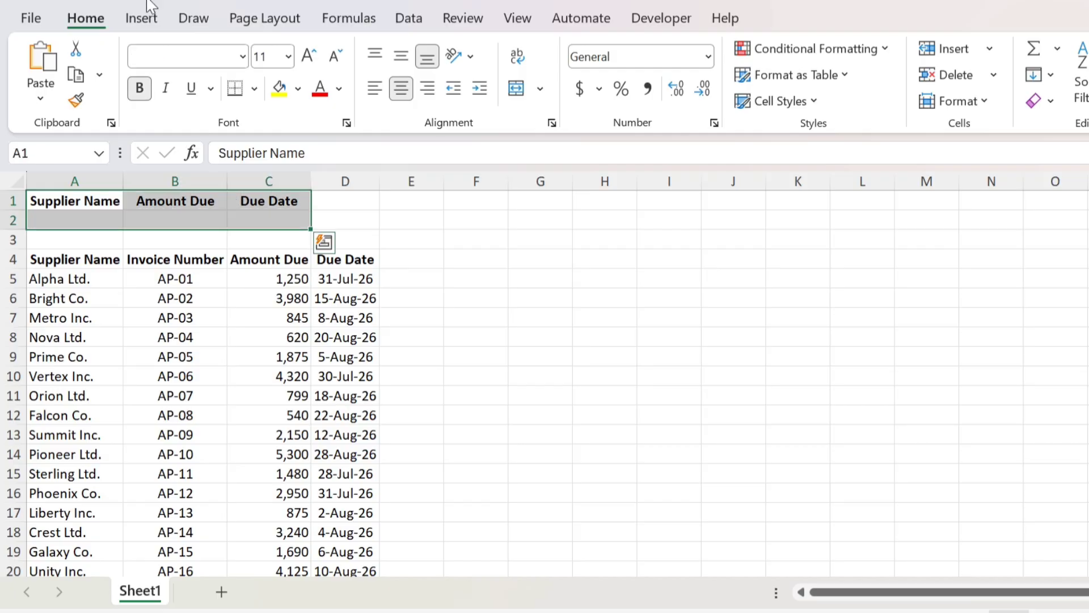
pyautogui.click(254, 88)
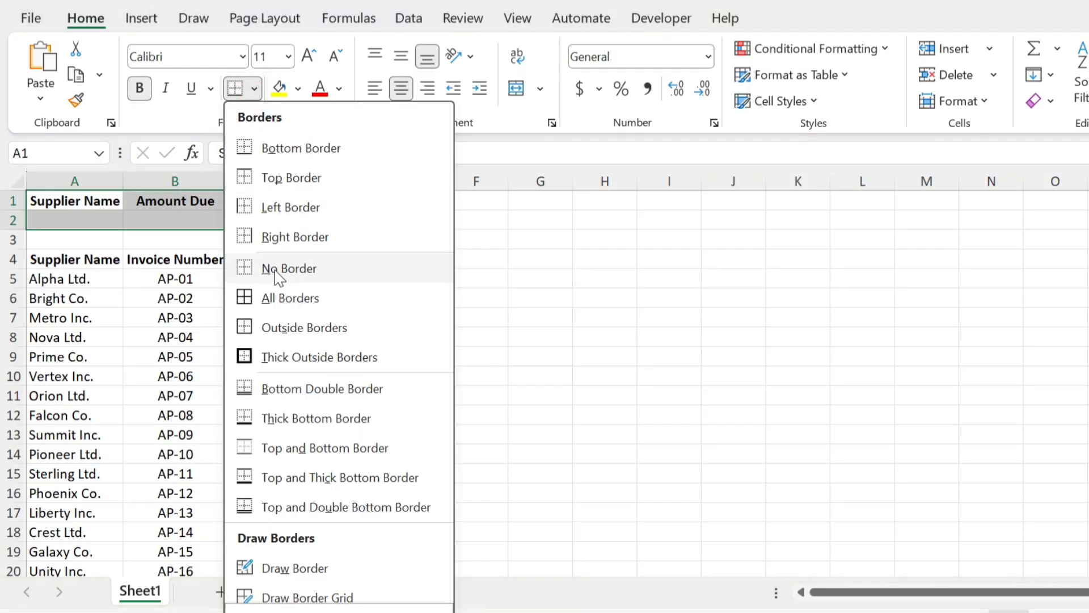
pyautogui.click(275, 298)
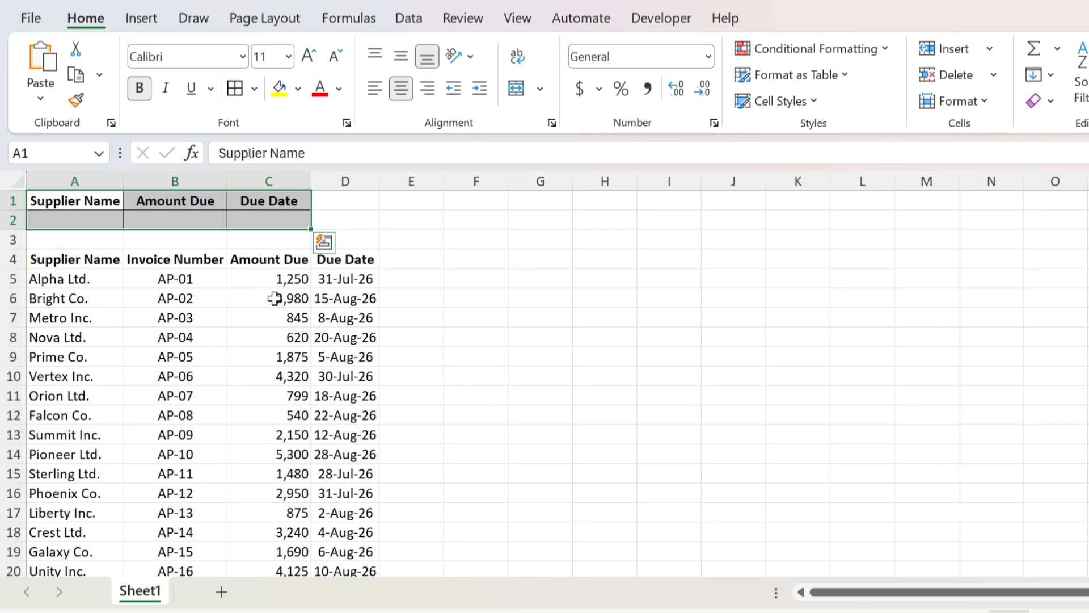
# - Apply all borders to the invoice table A4:D24, including its header row
pyautogui.press('Down')
pyautogui.press('Down')
pyautogui.press('Down')
pyautogui.hotkey('shift', 'Right')
pyautogui.hotkey('shift', 'Right')
pyautogui.hotkey('shift', 'Right')
pyautogui.hotkey('shift', 'Down')
pyautogui.hotkey('shift', 'Down')
pyautogui.hotkey('shift', 'Down')
pyautogui.hotkey('shift', 'Down')
pyautogui.hotkey('shift', 'Down')
pyautogui.hotkey('shift', 'Down')
pyautogui.hotkey('shift', 'Down')
pyautogui.hotkey('shift', 'Down')
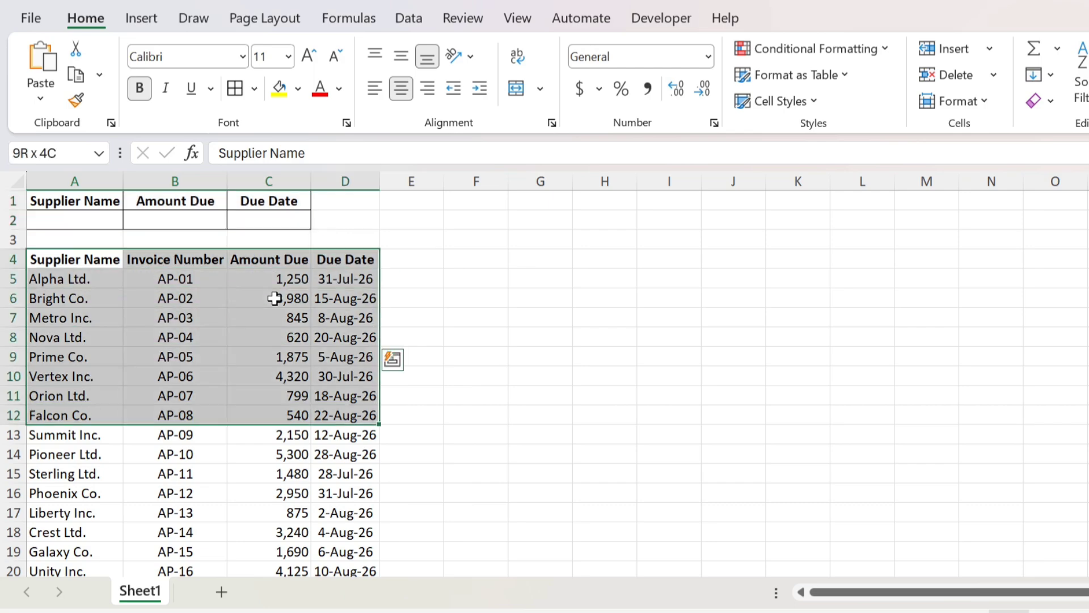
pyautogui.hotkey('ctrl', 'shift', 'Down')
pyautogui.click(241, 92)
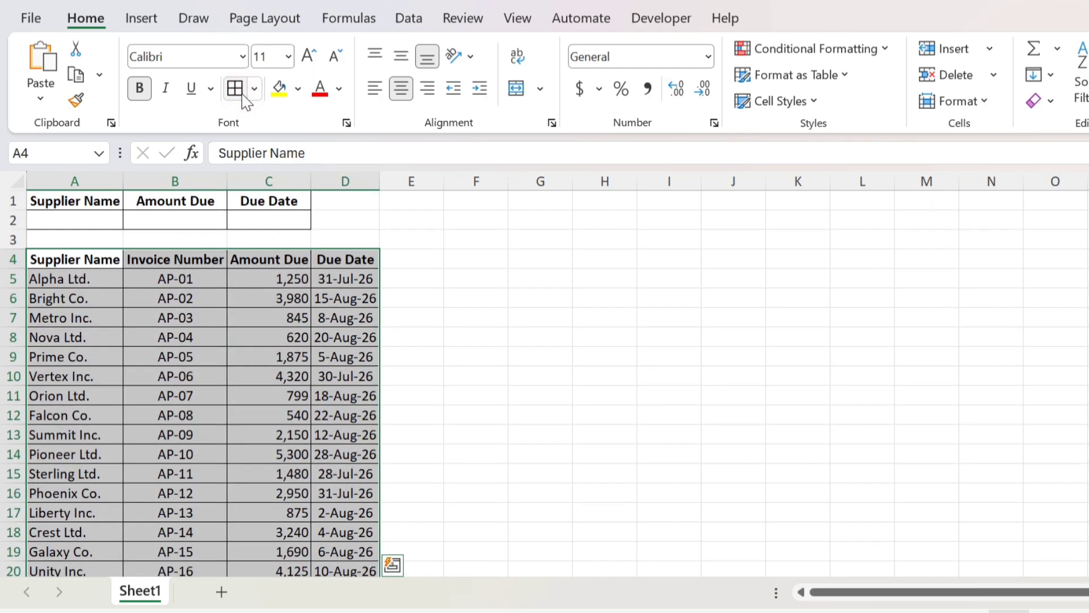
# - Fill the lookup headers in A1:C1 with light blue
pyautogui.press('Up')
pyautogui.press('Up')
pyautogui.press('Up')
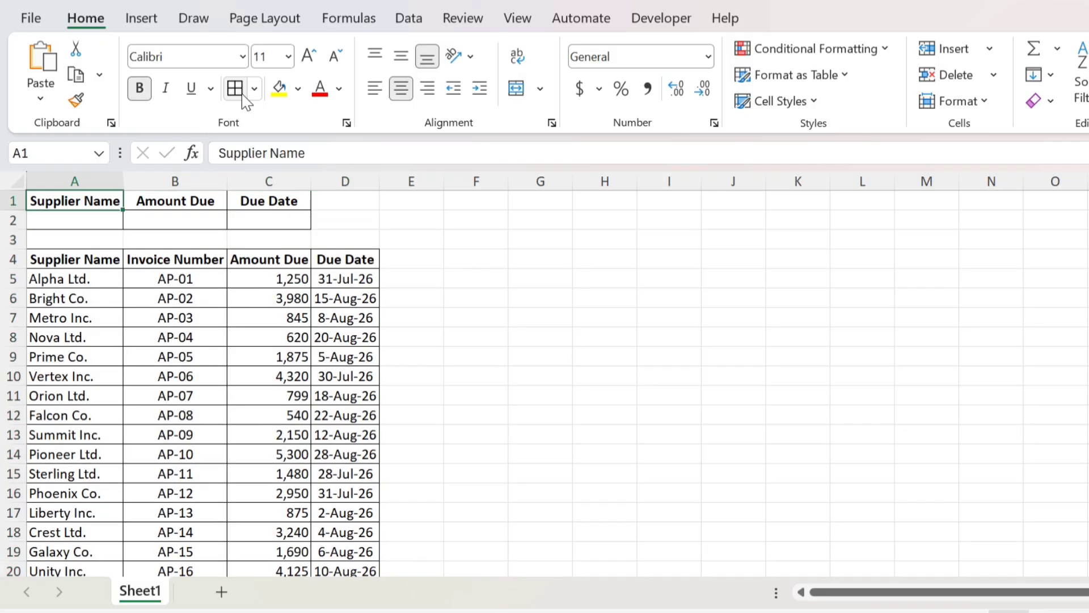
pyautogui.hotkey('shift', 'Right')
pyautogui.hotkey('shift', 'Right')
pyautogui.click(298, 89)
pyautogui.click(400, 275)
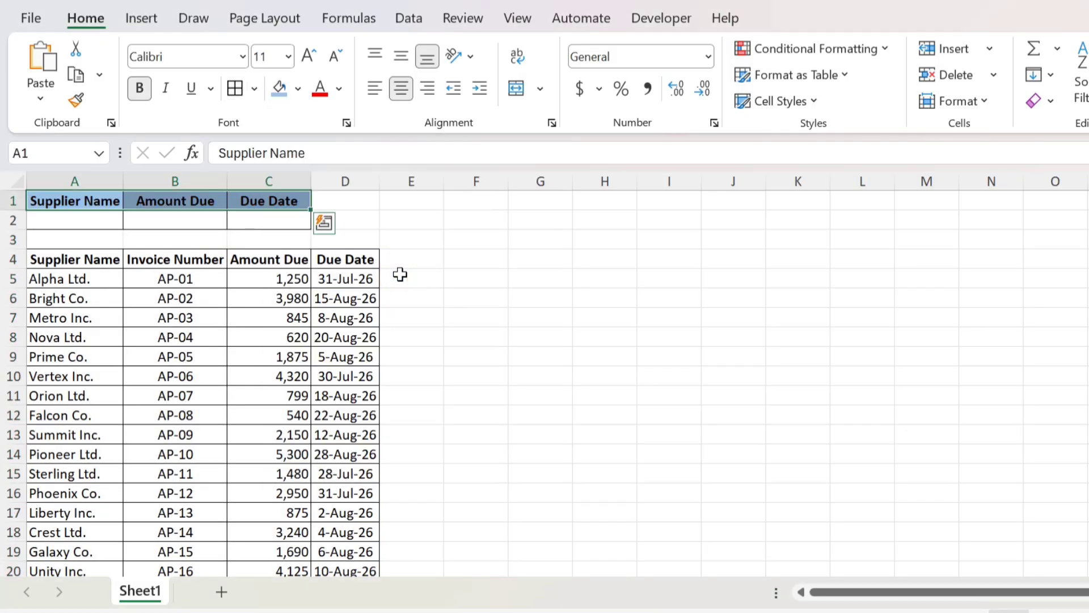
# - Fill the invoice table headers in A4:D4 with the same light blue
pyautogui.press('Down')
pyautogui.press('Down')
pyautogui.press('Down')
pyautogui.hotkey('shift', 'Right')
pyautogui.hotkey('shift', 'Right')
pyautogui.hotkey('shift', 'Right')
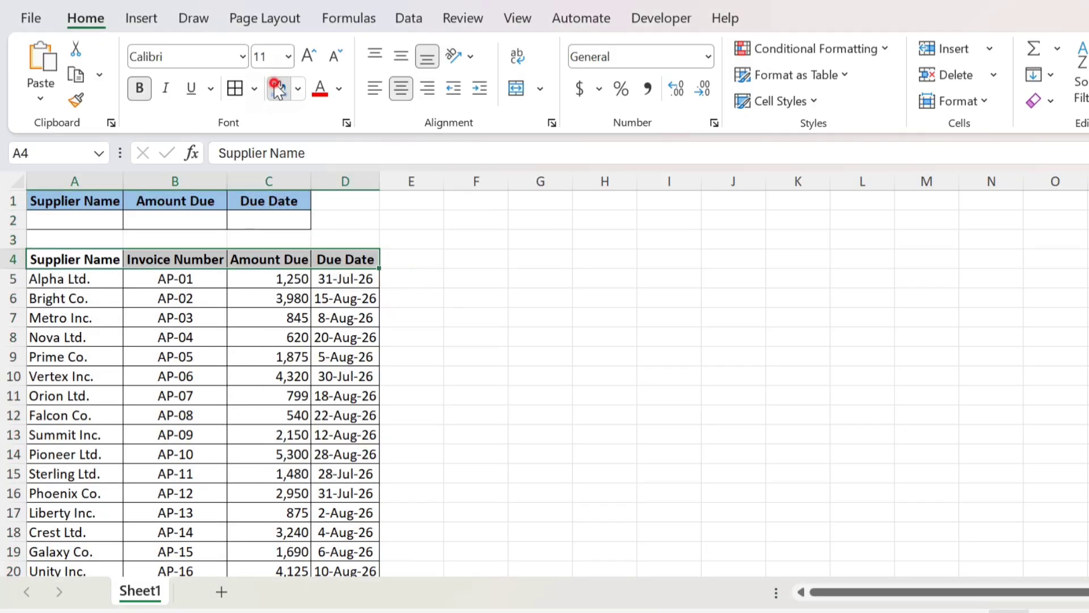
pyautogui.click(278, 89)
pyautogui.click(414, 278)
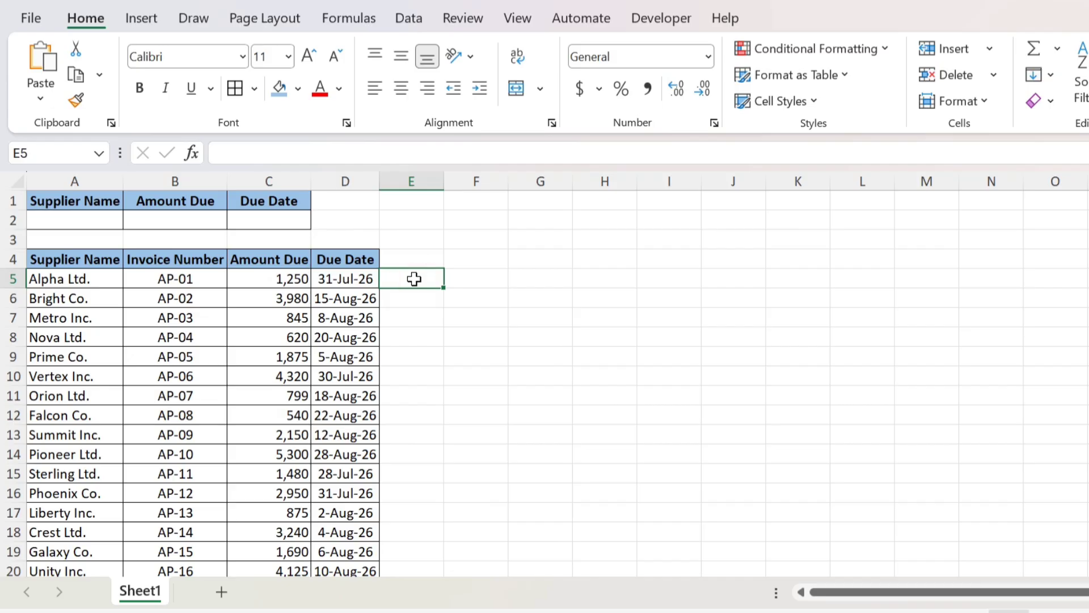
# - Start a data validation rule for cell A2 that allows values from a List
pyautogui.press('Left')
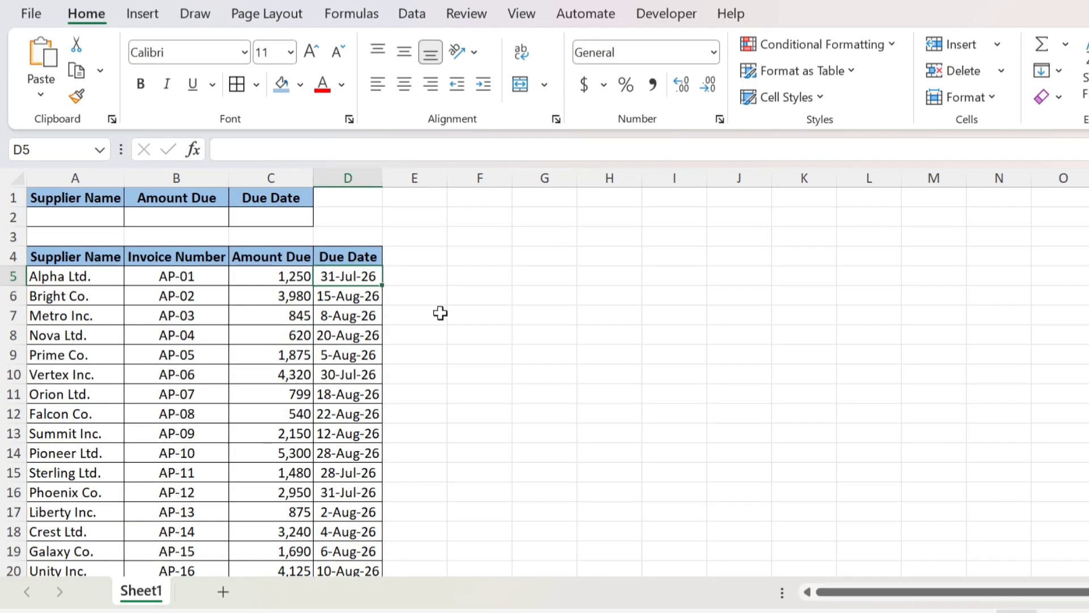
pyautogui.press('Left')
pyautogui.press('Left')
pyautogui.press('Up')
pyautogui.press('Left')
pyautogui.press('Up')
pyautogui.press('Up')
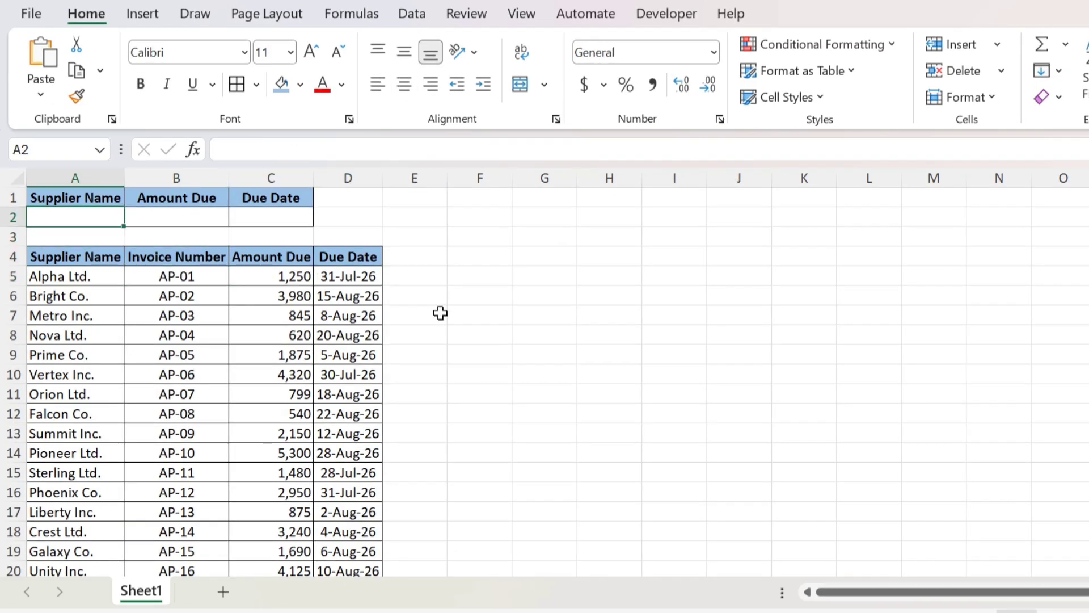
pyautogui.click(404, 17)
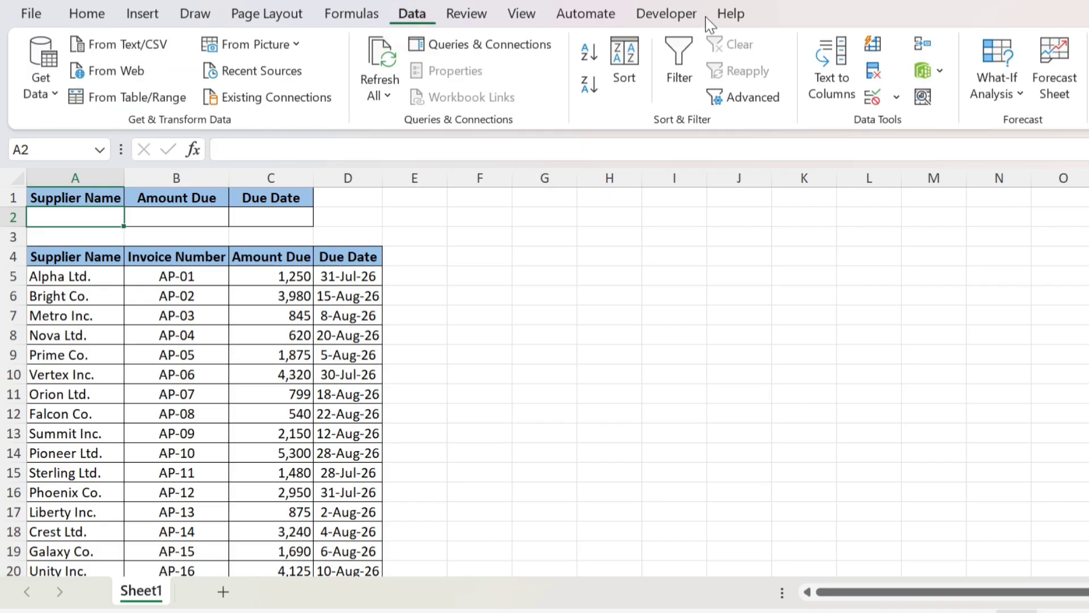
pyautogui.click(874, 98)
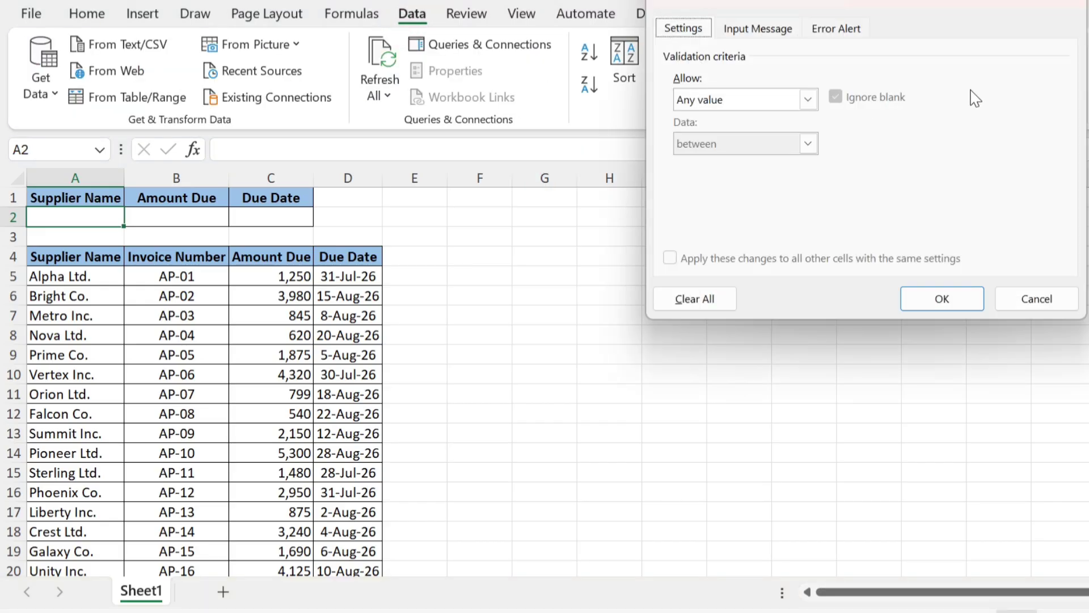
pyautogui.click(808, 100)
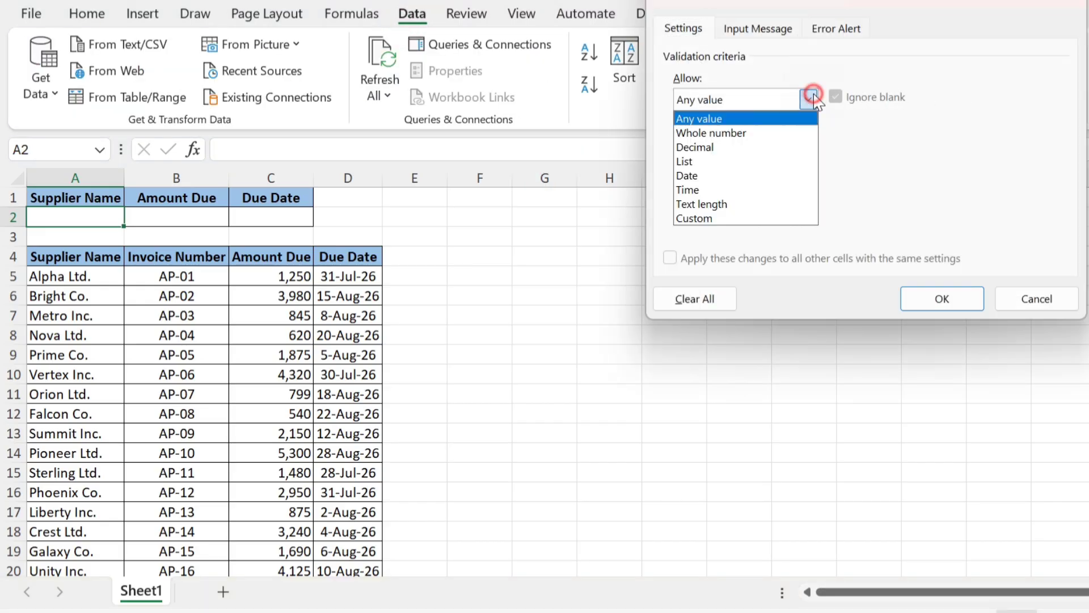
pyautogui.click(764, 161)
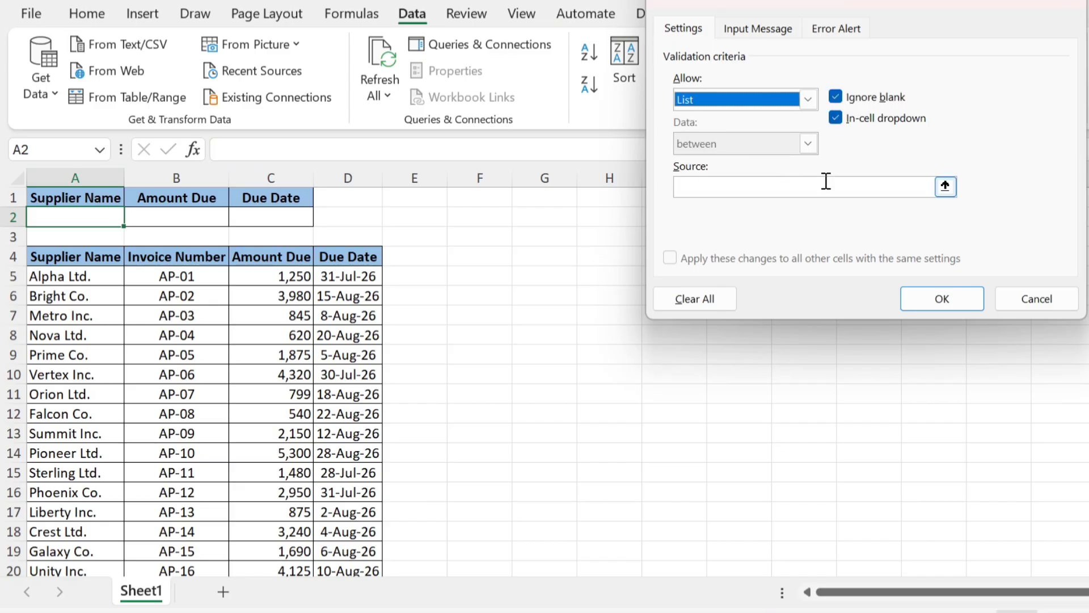
# - Set the validation list source to the supplier names in =$A$5:$A$24 and apply the rule
pyautogui.click(945, 185)
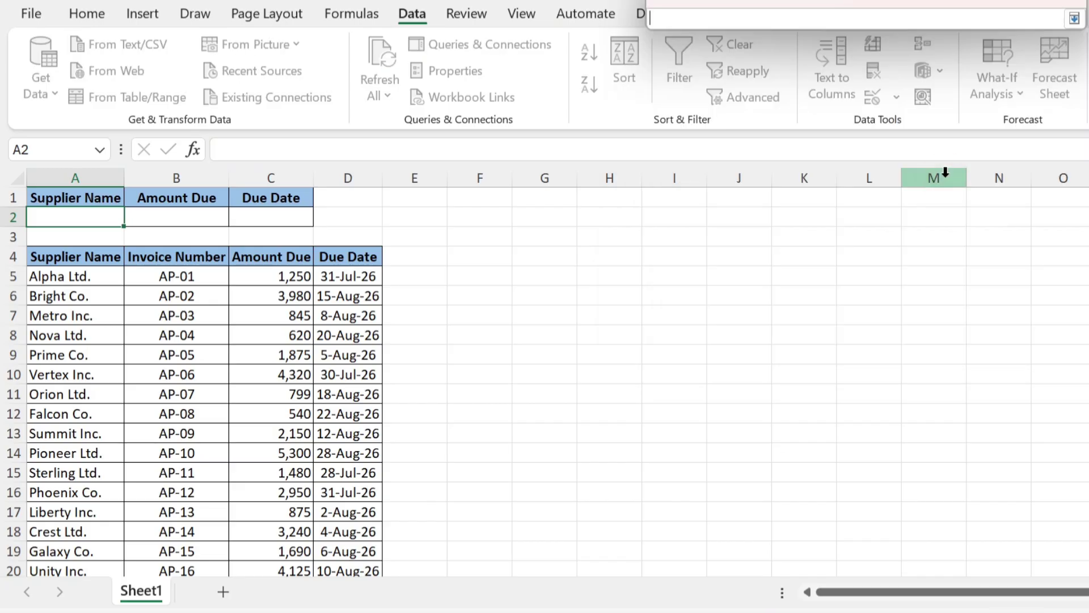
pyautogui.click(78, 281)
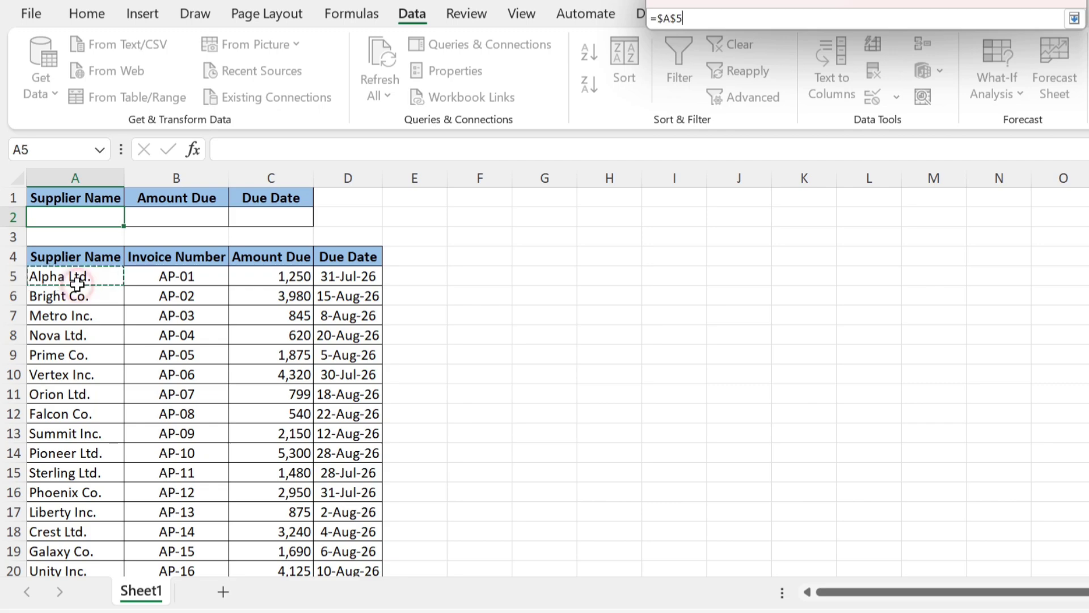
pyautogui.hotkey('shift', 'Down')
pyautogui.hotkey('shift', 'Down')
pyautogui.hotkey('shift', 'Down')
pyautogui.hotkey('shift', 'Down')
pyautogui.hotkey('shift', 'Down')
pyautogui.hotkey('shift', 'Down')
pyautogui.hotkey('shift', 'Down')
pyautogui.hotkey('shift', 'Down')
pyautogui.hotkey('shift', 'Down')
pyautogui.hotkey('shift', 'Down')
pyautogui.hotkey('shift', 'Down')
pyautogui.hotkey('shift', 'Down')
pyautogui.hotkey('shift', 'Down')
pyautogui.hotkey('shift', 'Down')
pyautogui.hotkey('shift', 'Down')
pyautogui.hotkey('shift', 'Down')
pyautogui.hotkey('shift', 'Down')
pyautogui.hotkey('shift', 'Down')
pyautogui.hotkey('shift', 'Down')
pyautogui.hotkey('shift', 'Down')
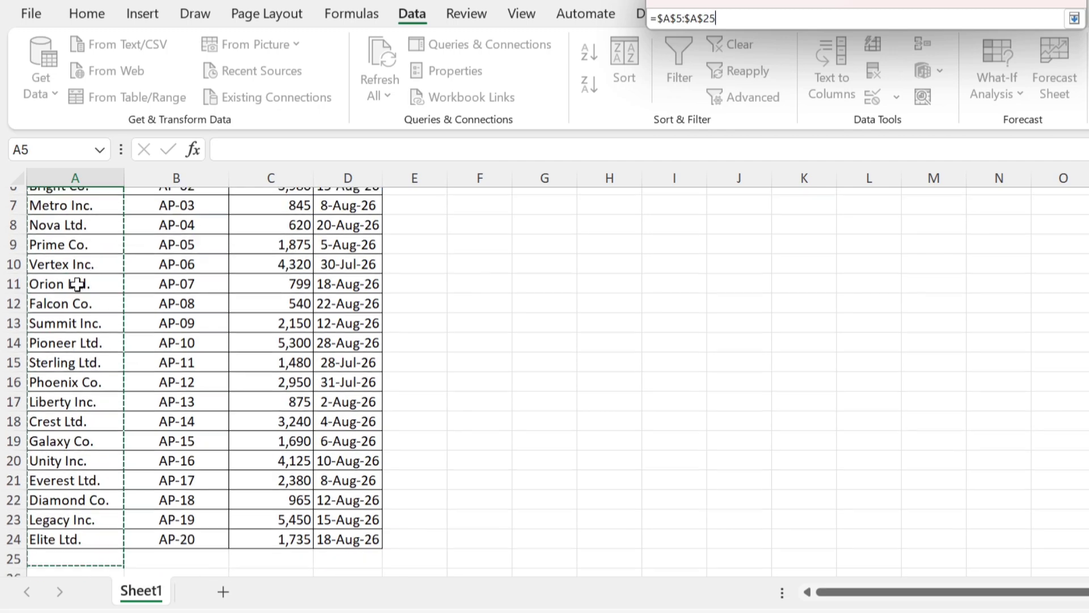
pyautogui.hotkey('shift', 'Up')
pyautogui.press('Return')
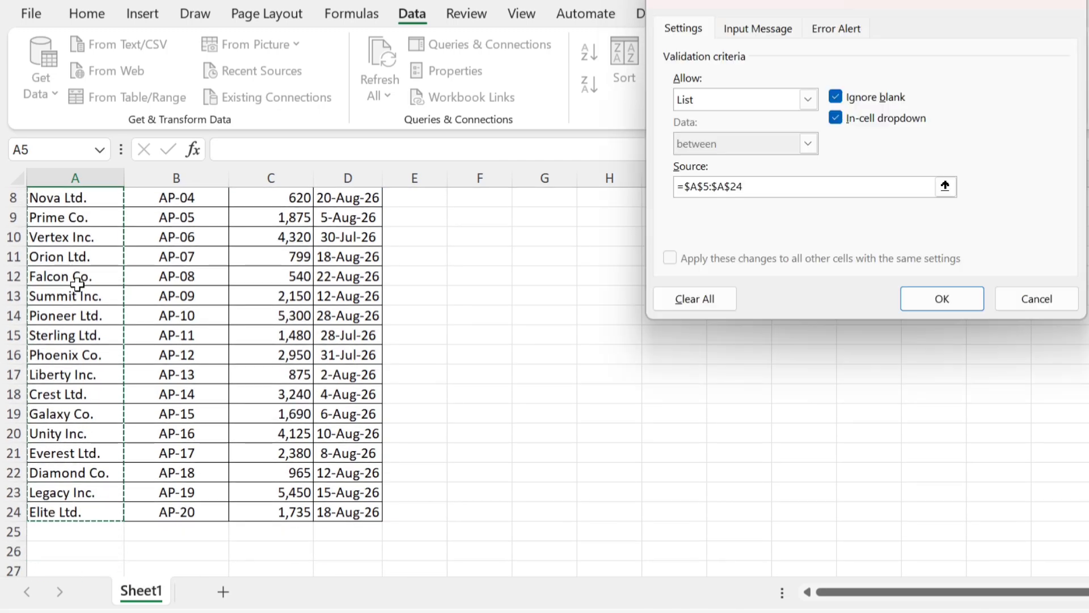
pyautogui.click(909, 291)
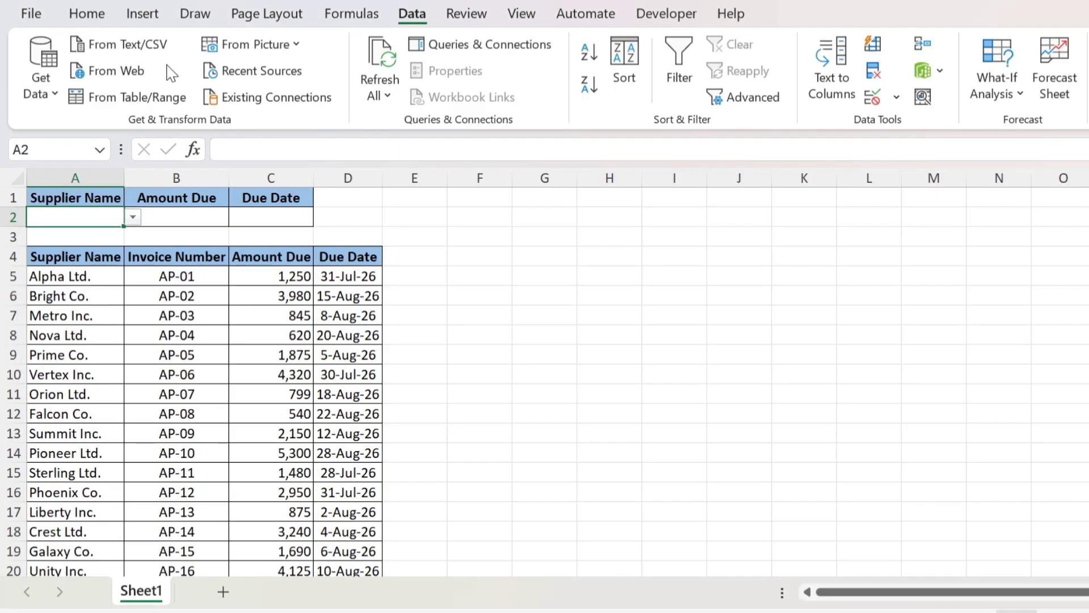
# - Check the supplier drop-down in A2 and choose Alpha Ltd. from it
pyautogui.click(132, 217)
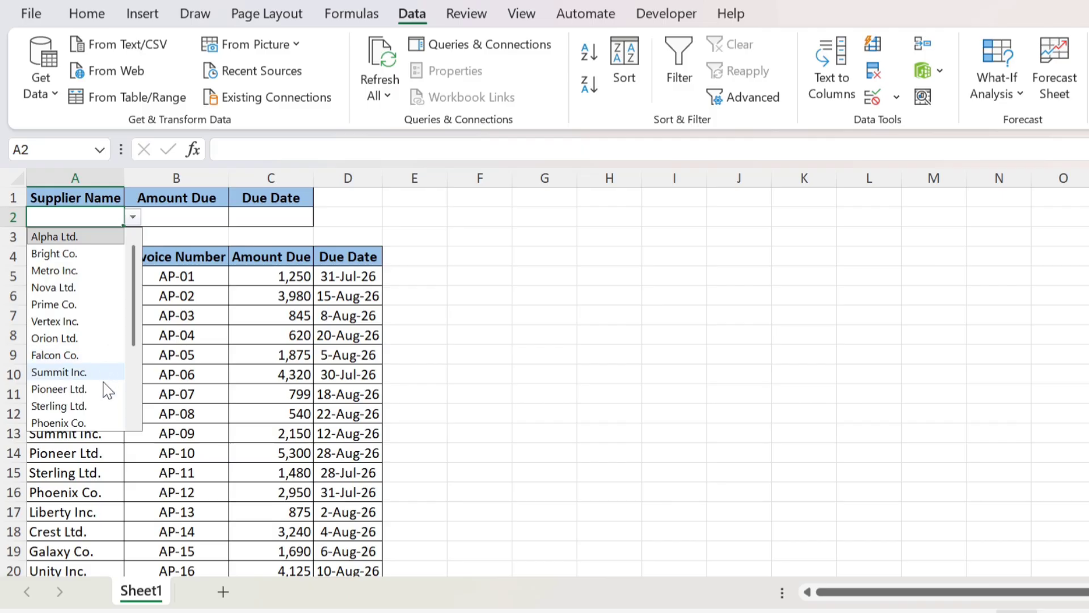
pyautogui.click(486, 275)
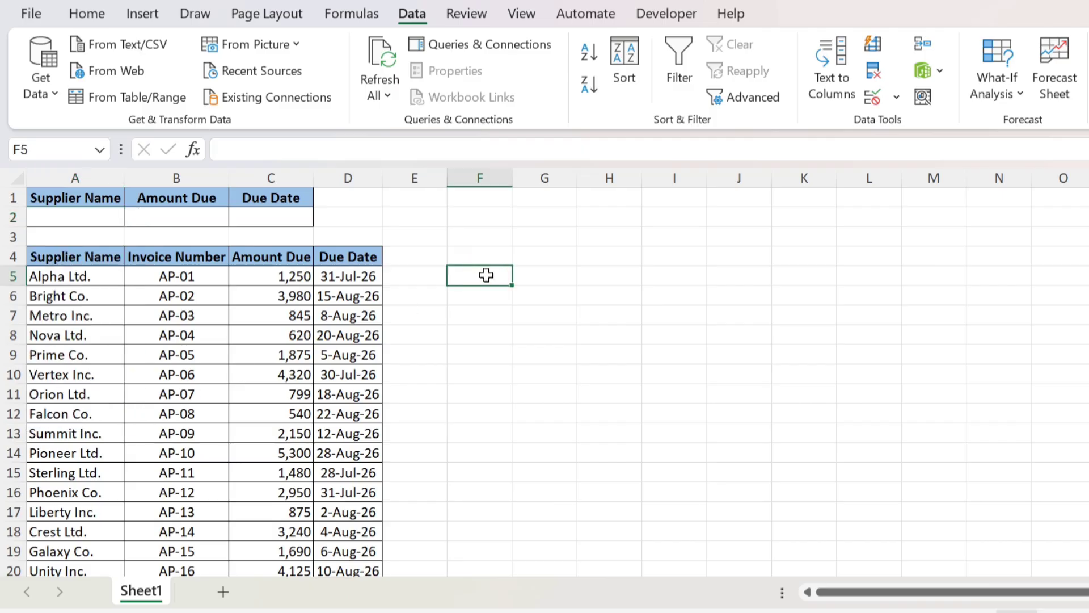
pyautogui.moveTo(111, 219); pyautogui.dragTo(134, 223)
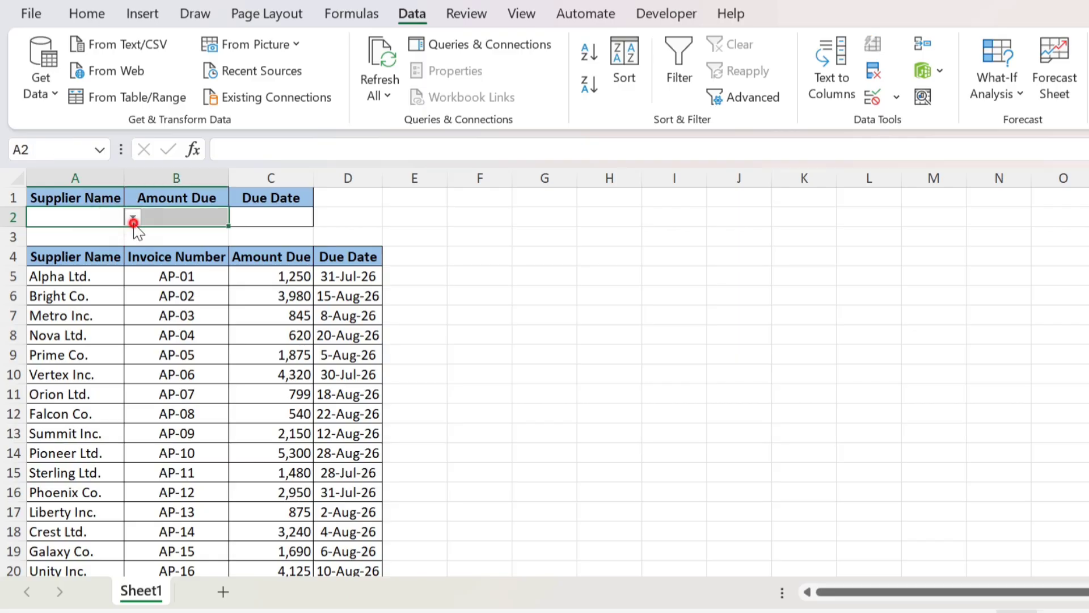
pyautogui.click(133, 220)
pyautogui.click(95, 233)
pyautogui.click(348, 218)
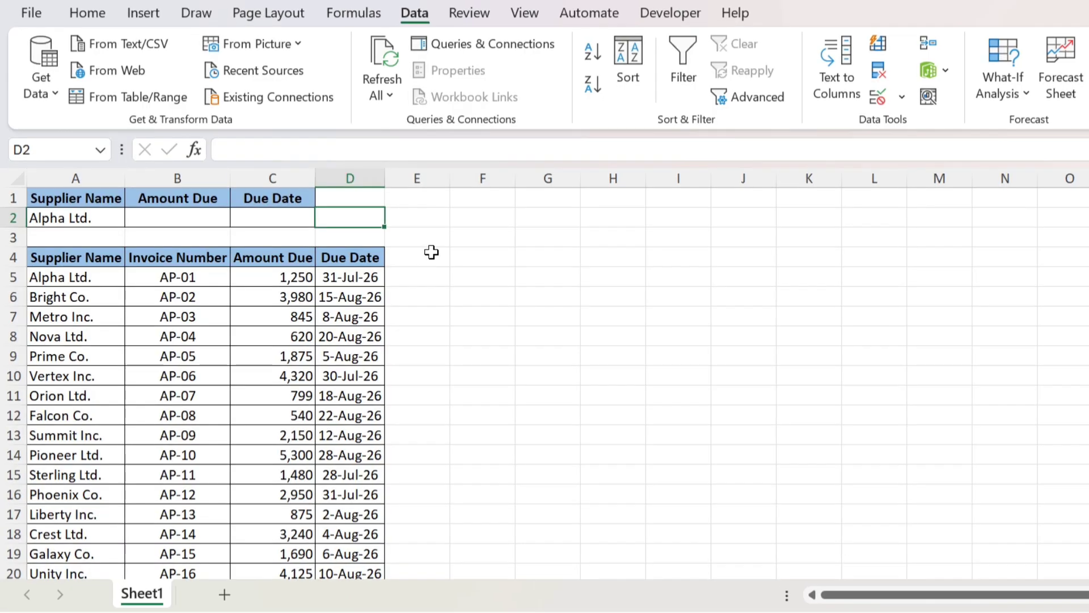
# - Begin the Amount Due formula in B2 with =IFERROR(VLOOKUP($A$2, using the selected supplier as an absolute lookup value
pyautogui.press('Left')
pyautogui.press('Left')
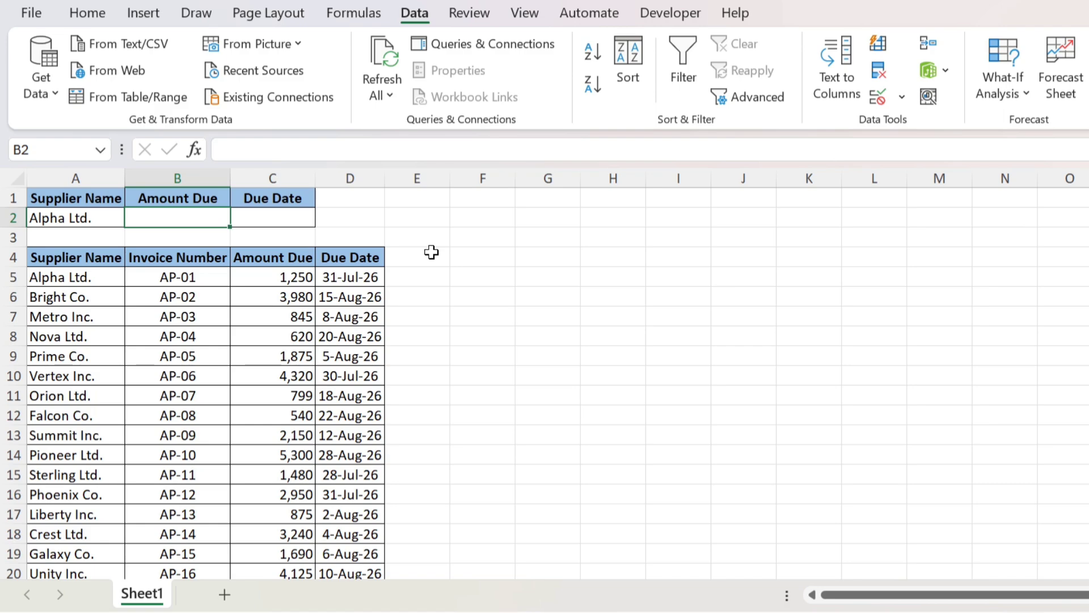
pyautogui.write('=')
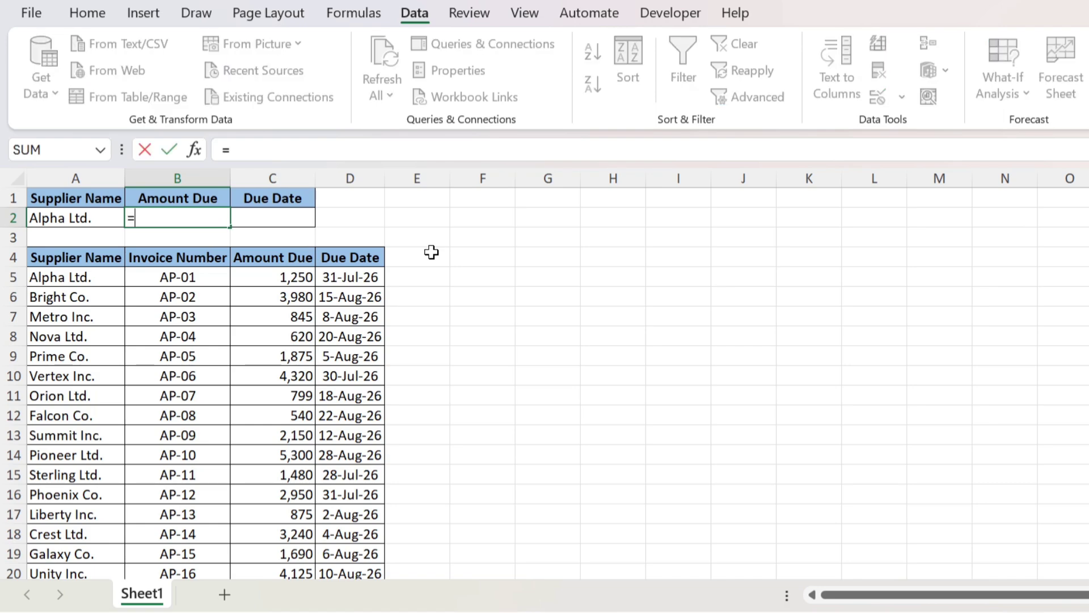
pyautogui.write('iferr')
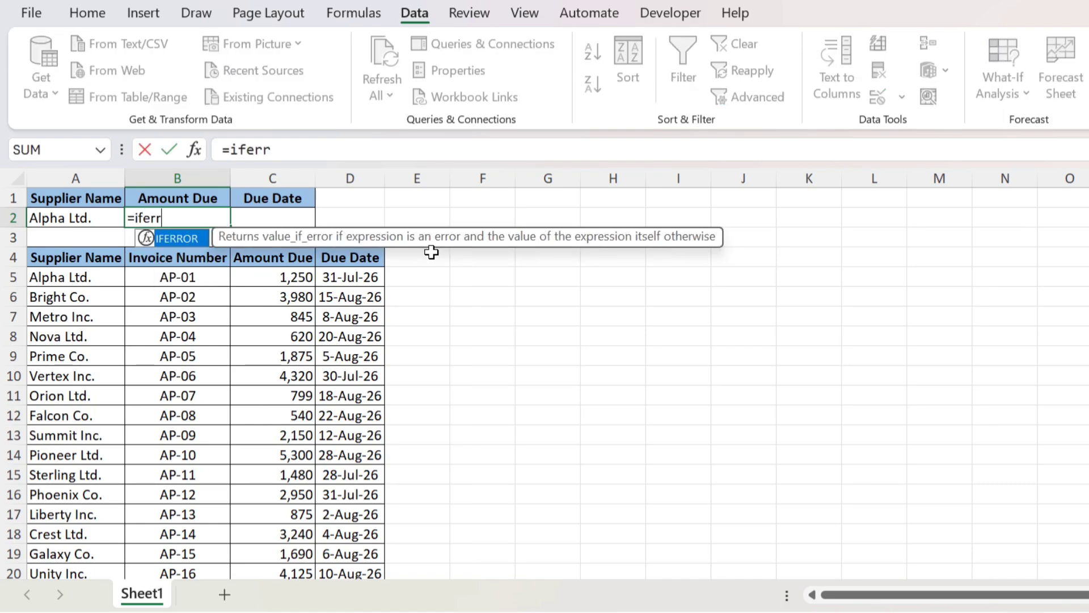
pyautogui.press('Tab')
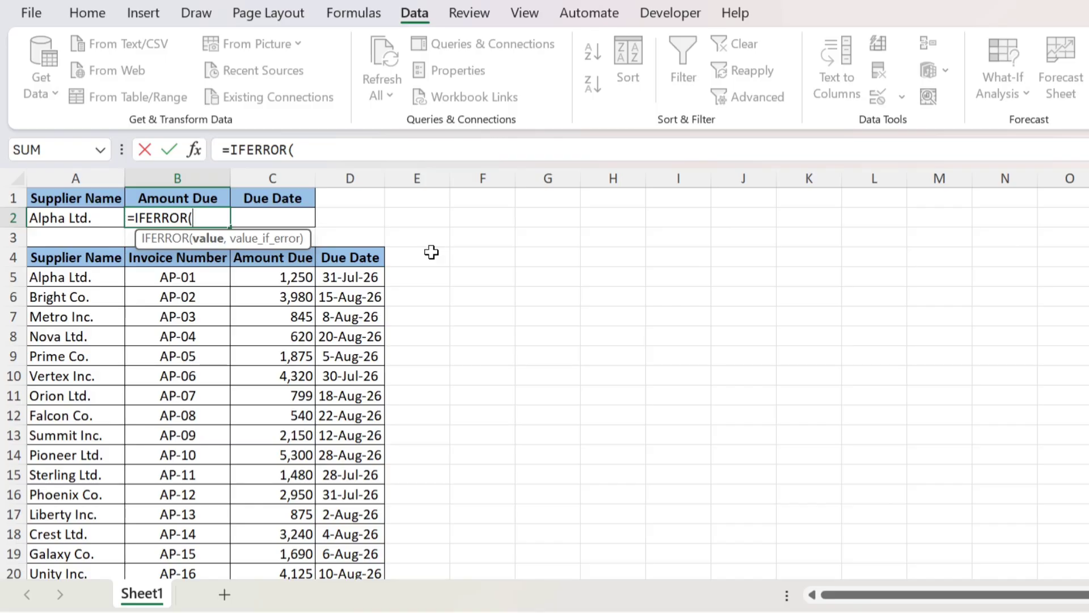
pyautogui.write('vlook')
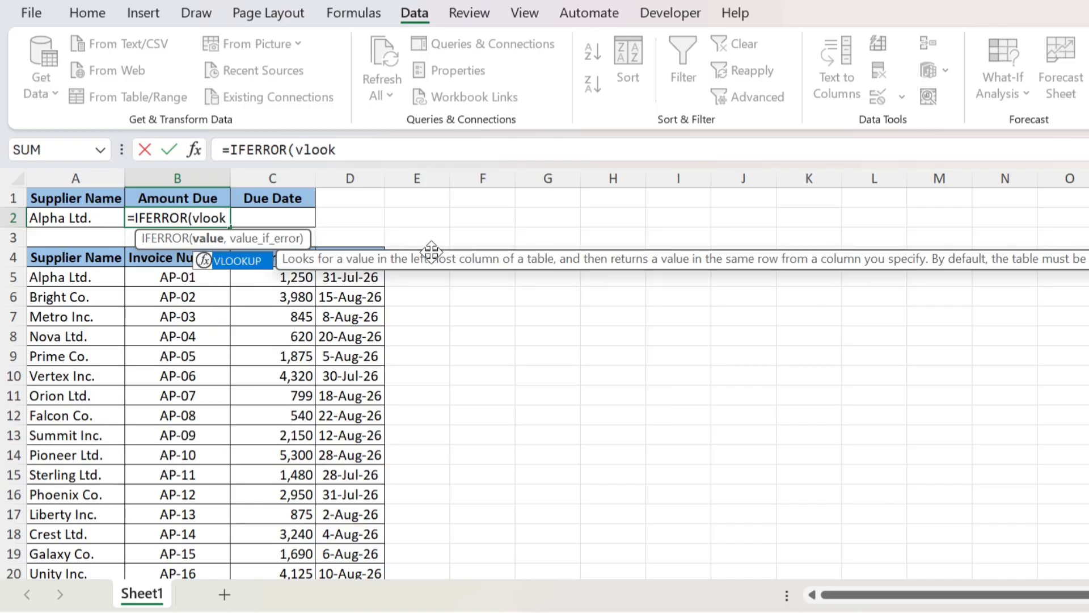
pyautogui.press('Tab')
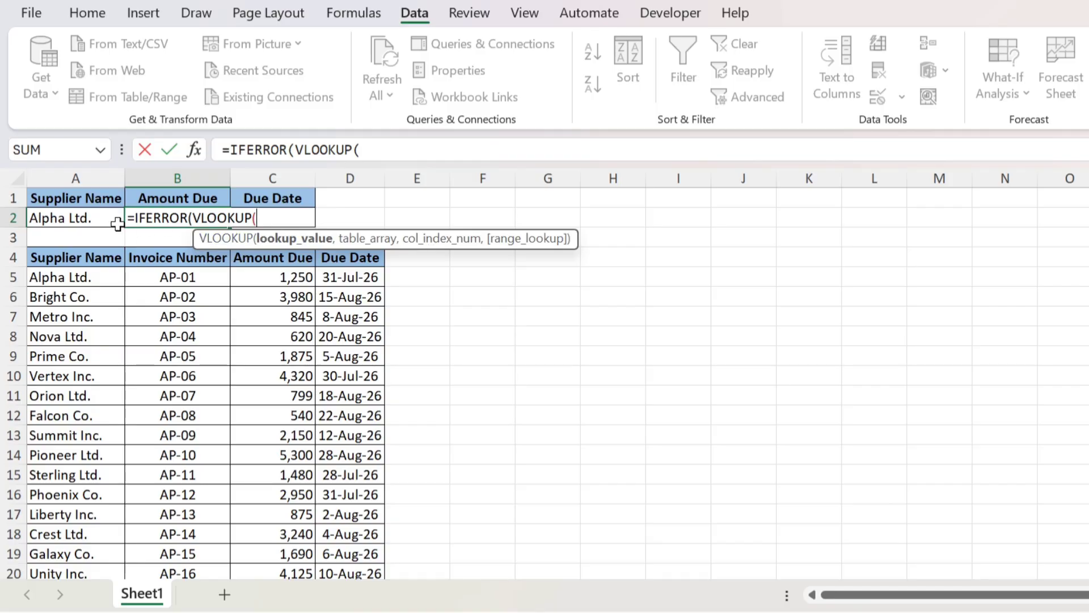
pyautogui.click(96, 217)
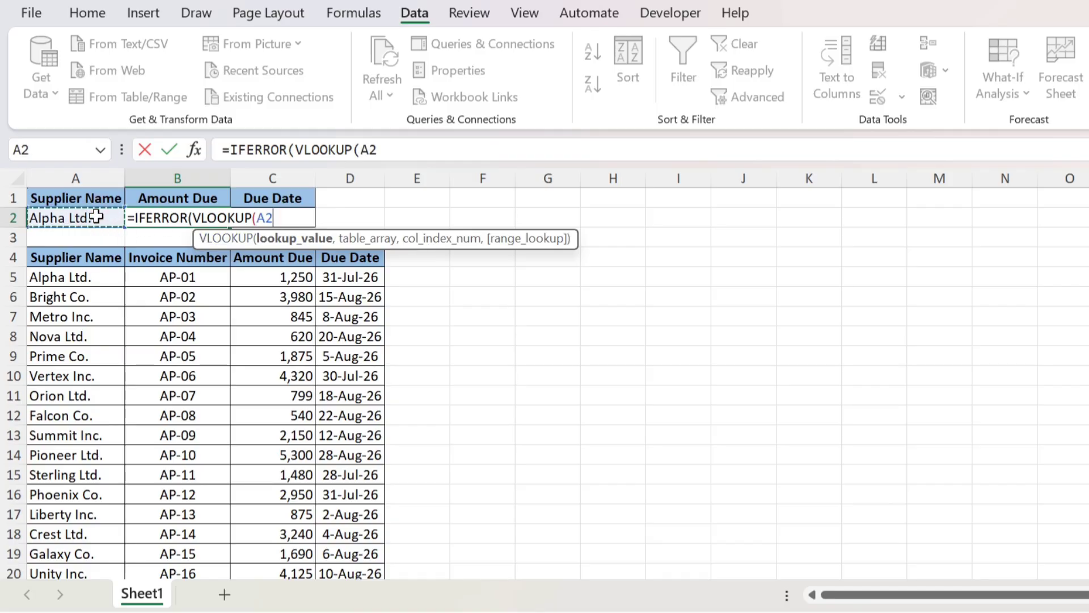
pyautogui.press('F4')
pyautogui.write(',')
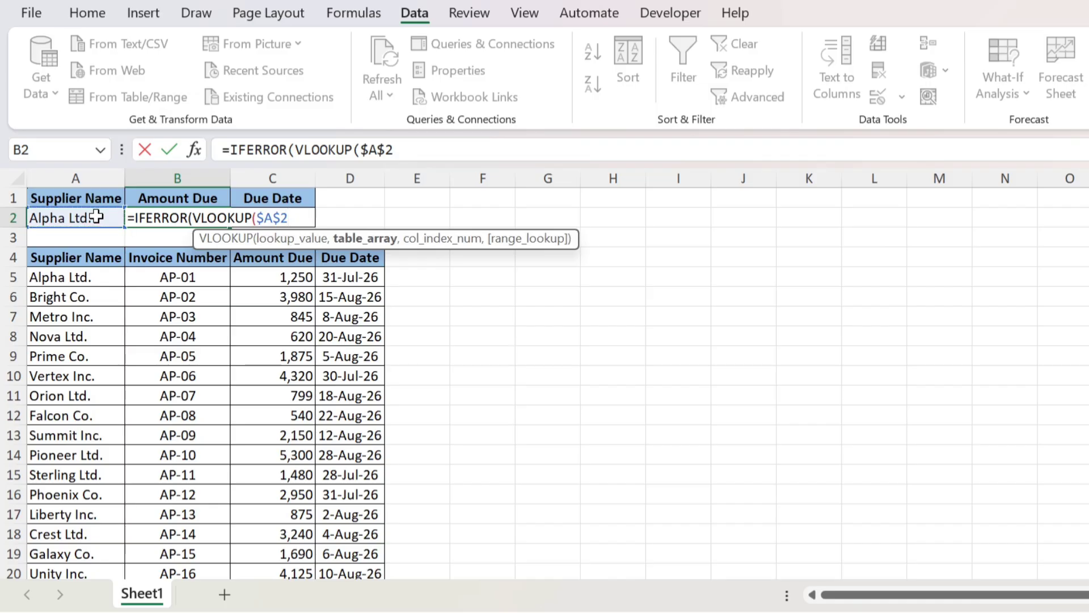
# - Set the VLOOKUP table array in the B2 formula to the invoice table as the absolute range $A$5:$D$24
pyautogui.press('Down')
pyautogui.press('Down')
pyautogui.press('Down')
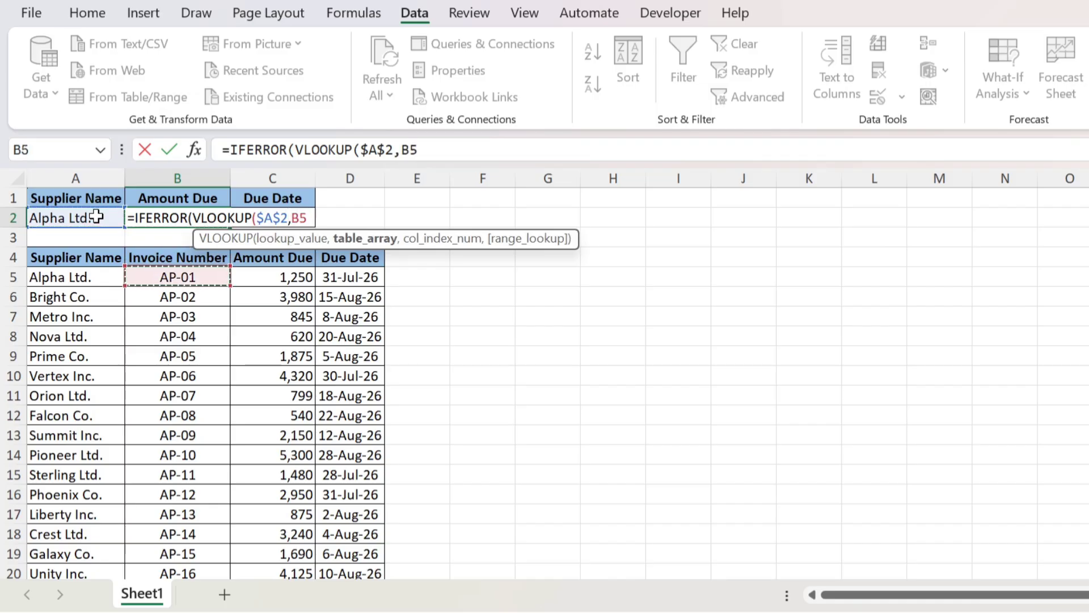
pyautogui.press('Left')
pyautogui.hotkey('shift', 'Right')
pyautogui.hotkey('shift', 'Right')
pyautogui.hotkey('shift', 'Right')
pyautogui.hotkey('shift', 'Down')
pyautogui.hotkey('shift', 'Down')
pyautogui.hotkey('shift', 'Down')
pyautogui.hotkey('shift', 'Down')
pyautogui.hotkey('shift', 'Down')
pyautogui.hotkey('shift', 'Down')
pyautogui.hotkey('shift', 'Down')
pyautogui.hotkey('shift', 'Down')
pyautogui.hotkey('shift', 'Down')
pyautogui.hotkey('shift', 'Down')
pyautogui.hotkey('shift', 'Down')
pyautogui.hotkey('shift', 'Down')
pyautogui.hotkey('shift', 'Down')
pyautogui.hotkey('shift', 'Down')
pyautogui.hotkey('shift', 'Down')
pyautogui.hotkey('shift', 'Down')
pyautogui.hotkey('shift', 'Down')
pyautogui.hotkey('shift', 'Down')
pyautogui.hotkey('shift', 'Down')
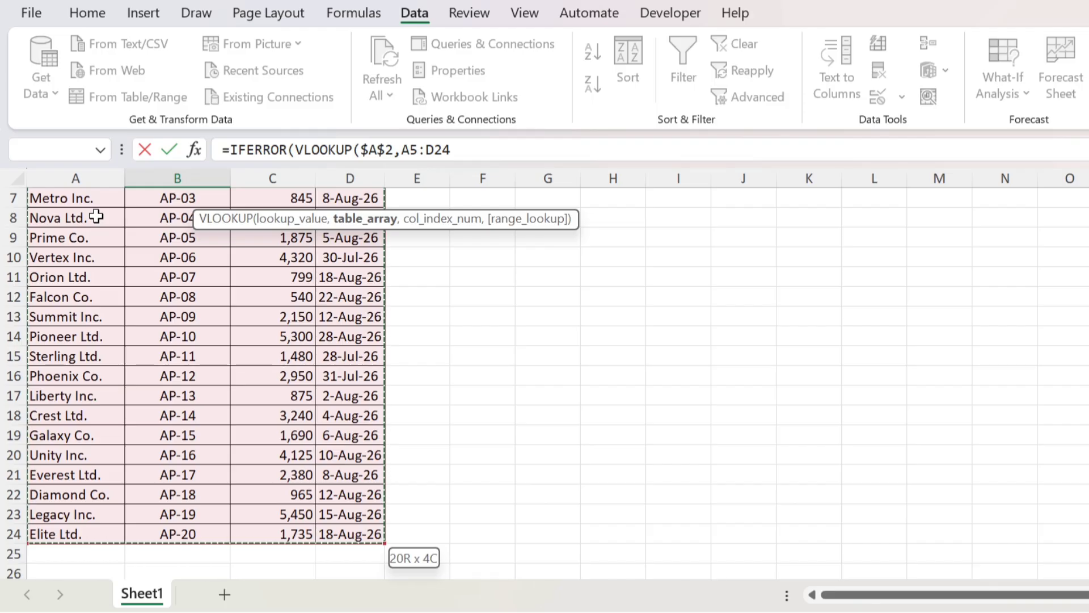
pyautogui.press('F4')
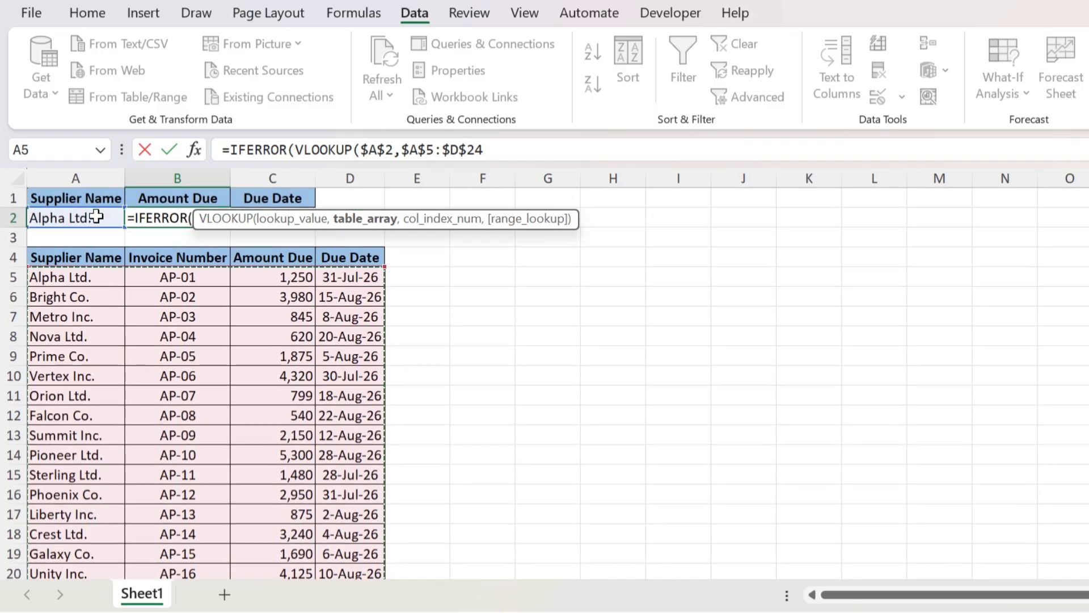
pyautogui.write(',')
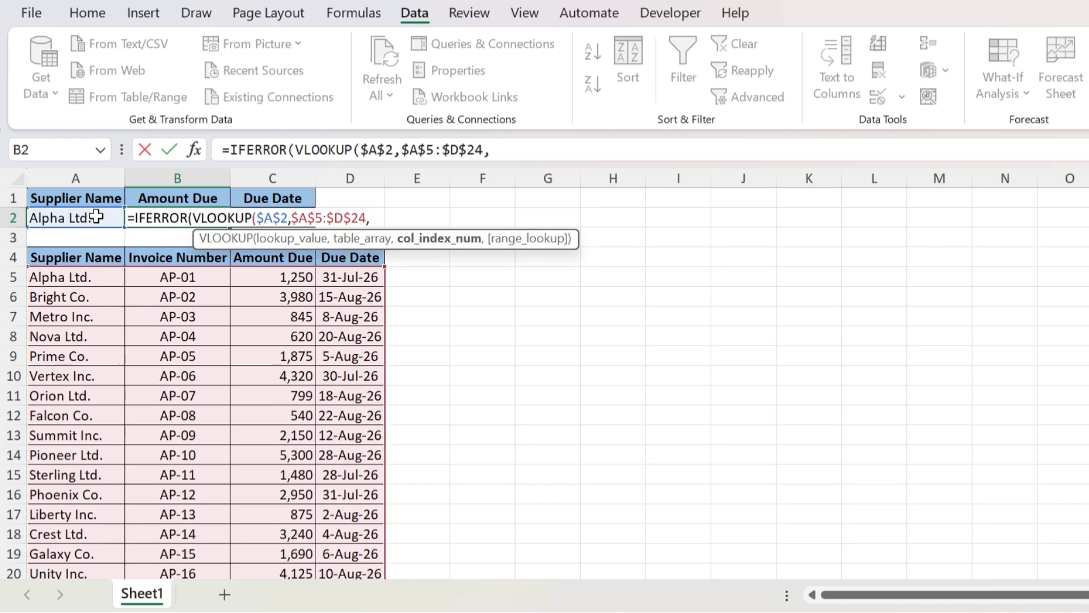
# - Complete the VLOOKUP in B2 with column index 3 and FALSE for an exact match
pyautogui.write('3,')
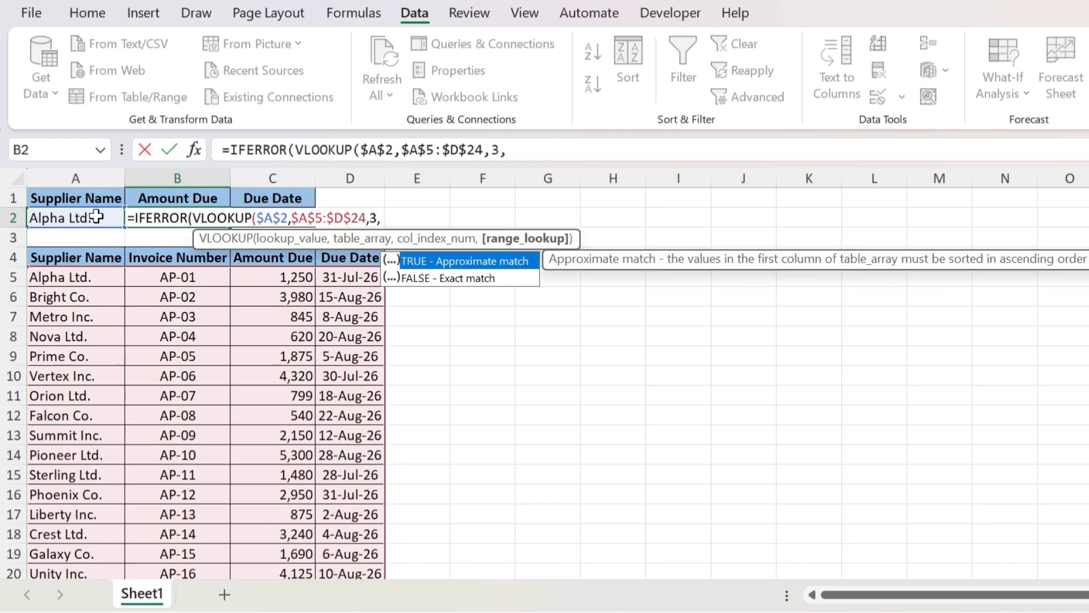
pyautogui.write('fals')
pyautogui.press('Tab')
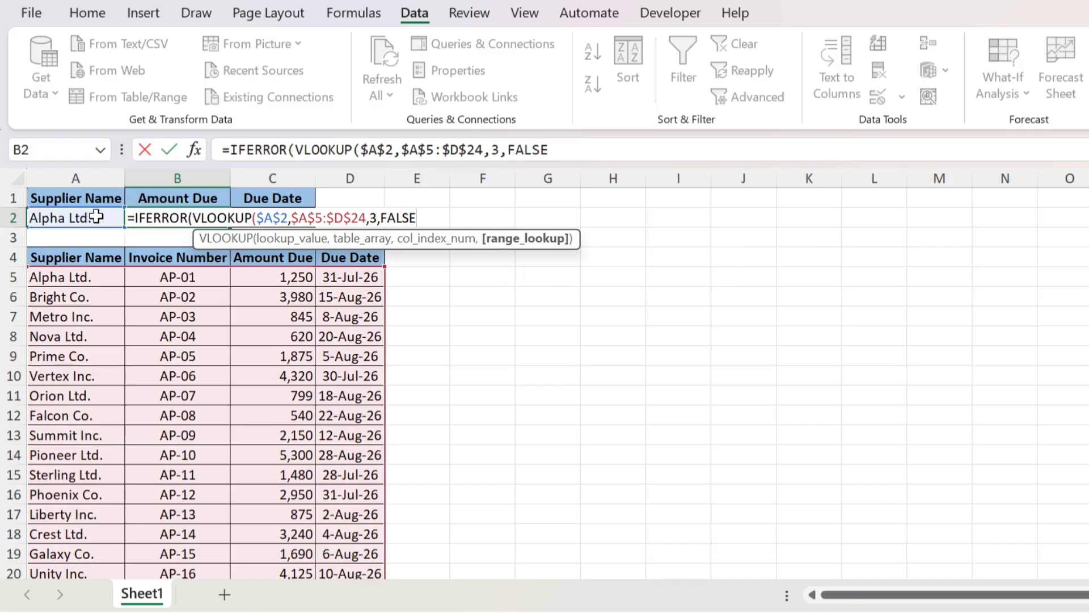
pyautogui.write(')')
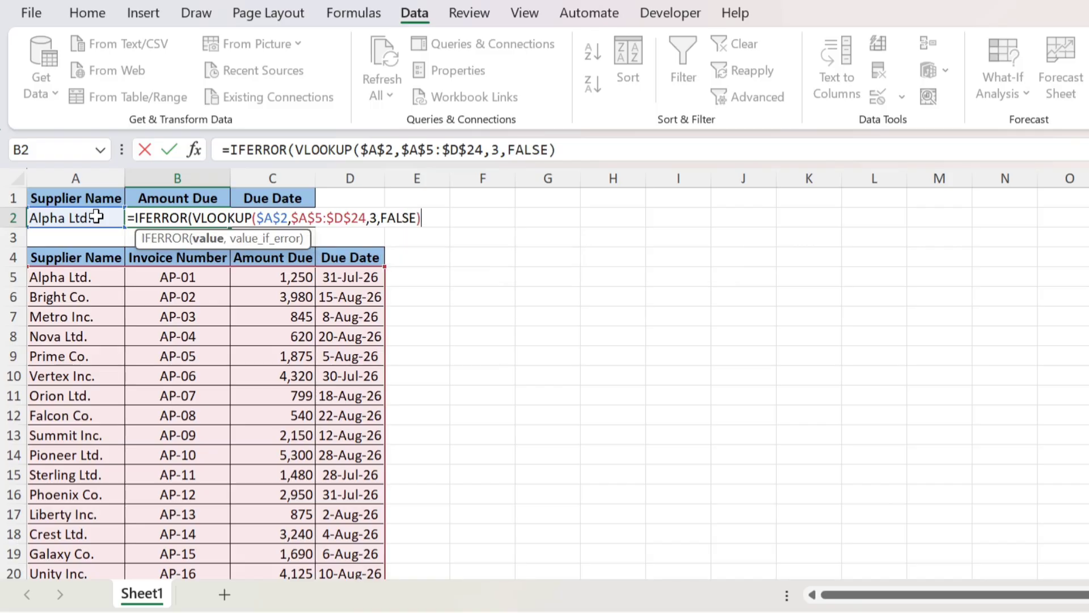
# - Add "Supplier Not Found" as the IFERROR fallback text and enter the formula in B2
pyautogui.write(',"')
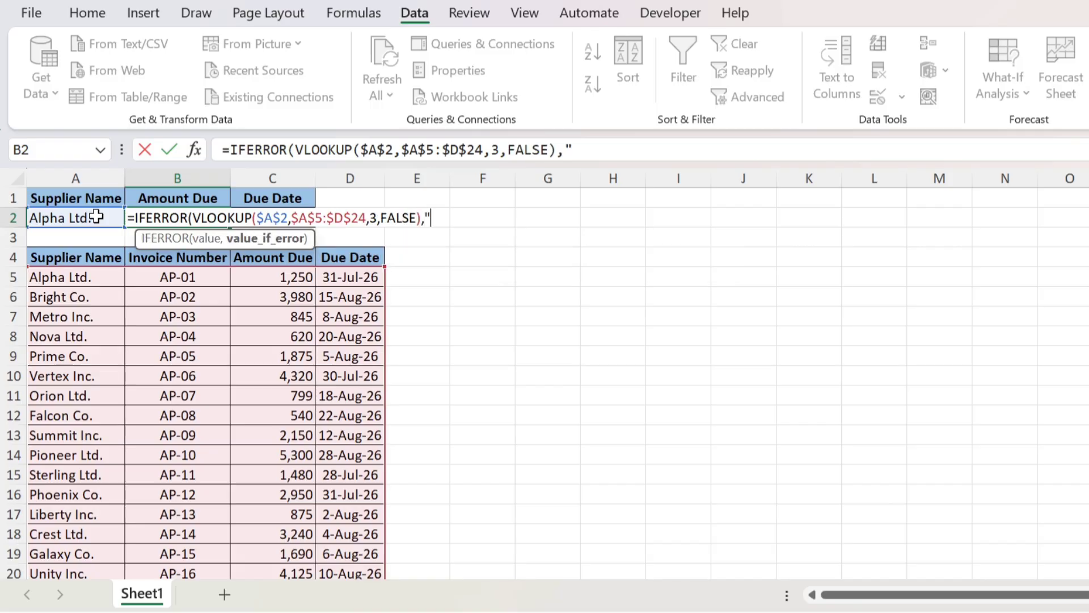
pyautogui.write('Supplier Not Found')
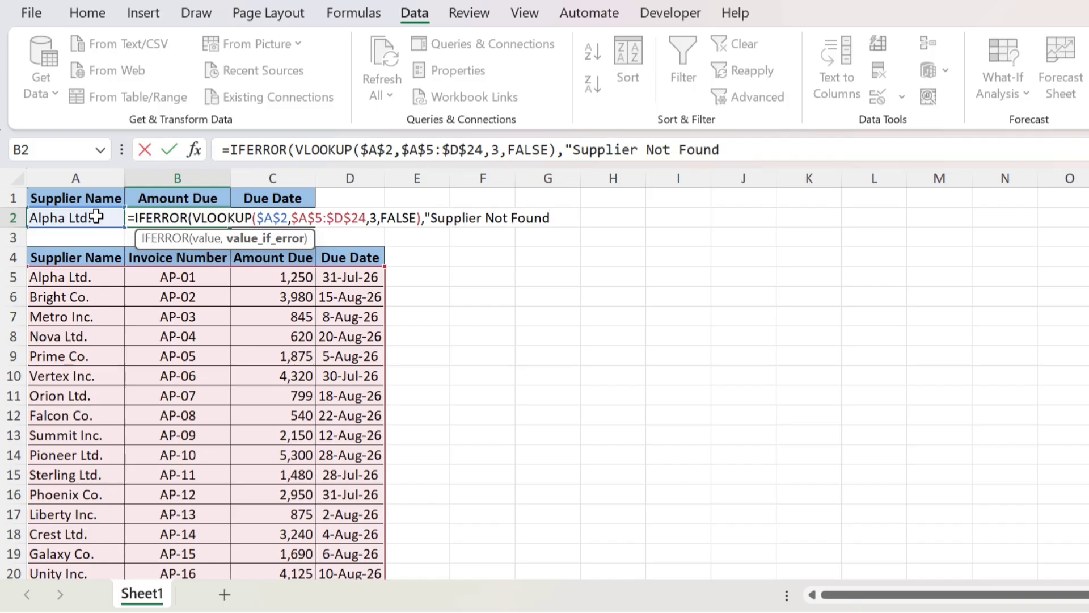
pyautogui.write('")')
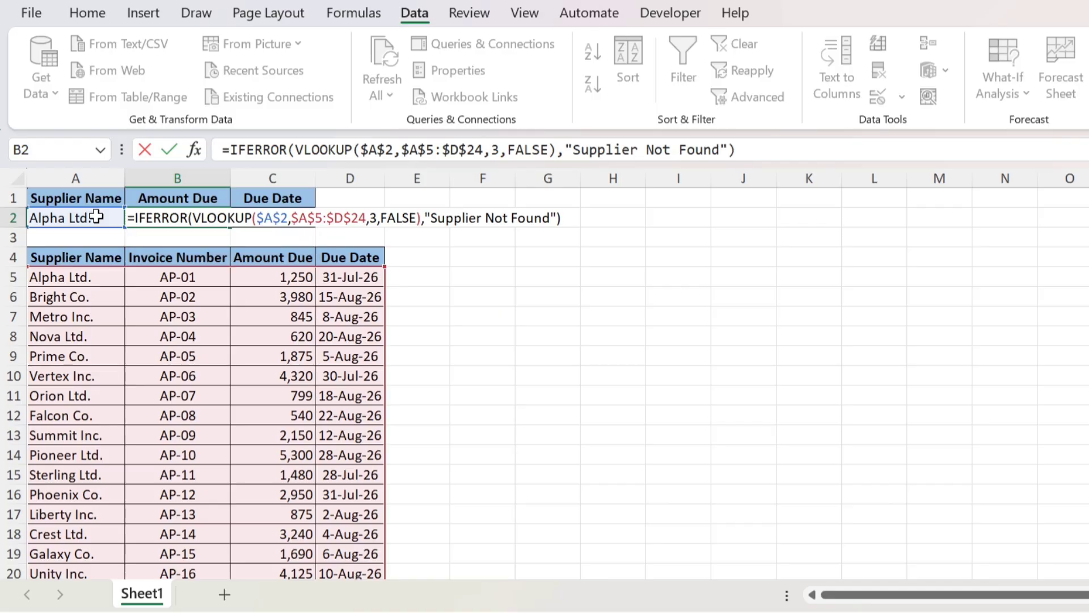
pyautogui.press('Return')
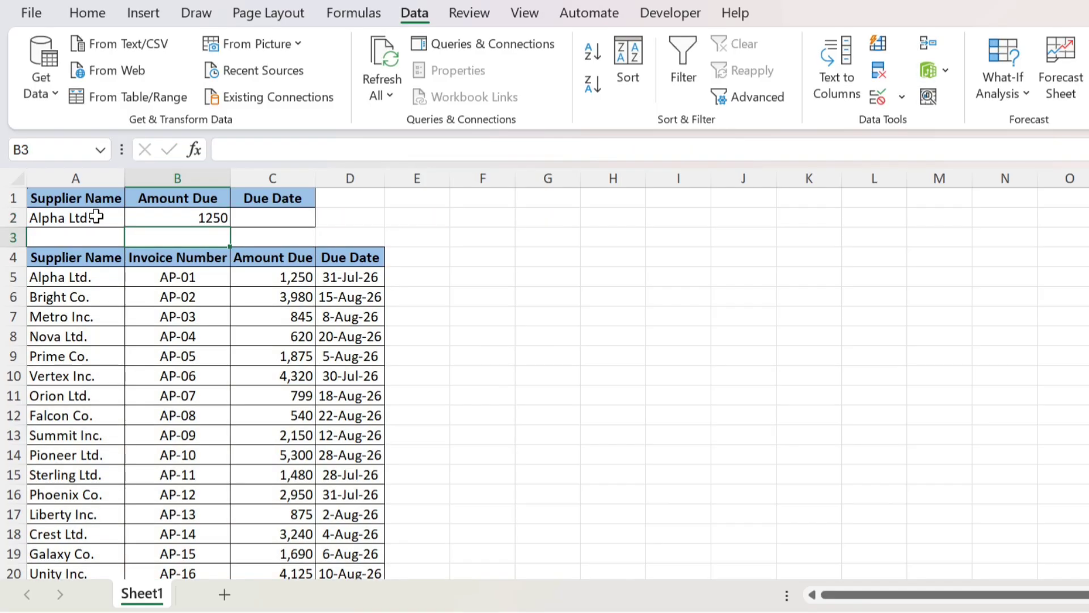
# - Open the B2 formula and examine the VLOOKUP function and its lookup value $A$2
pyautogui.press('Up')
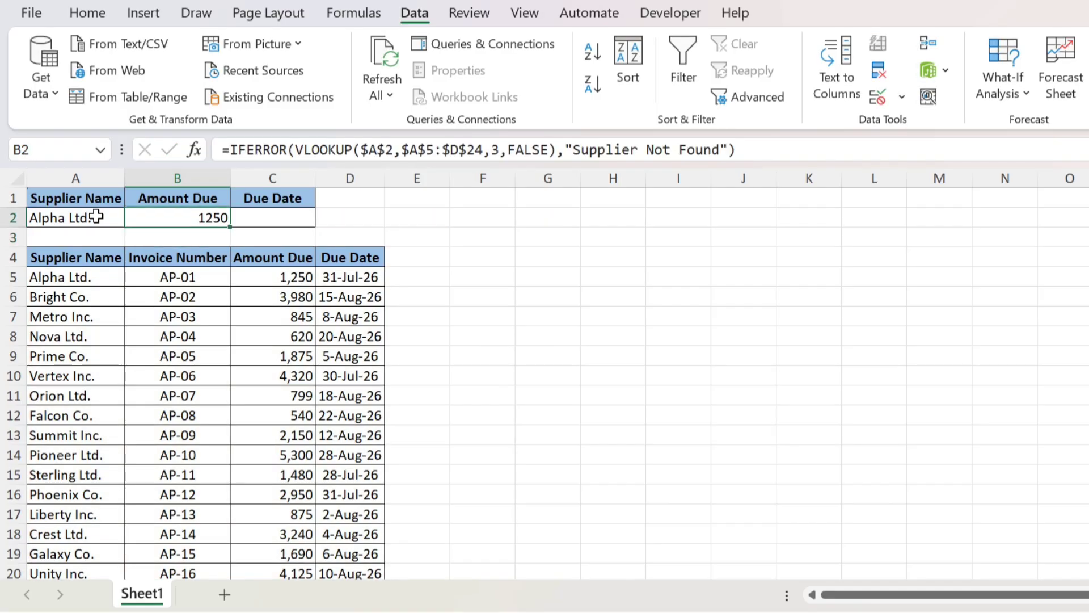
pyautogui.press('F2')
pyautogui.moveTo(193, 219); pyautogui.dragTo(252, 218)
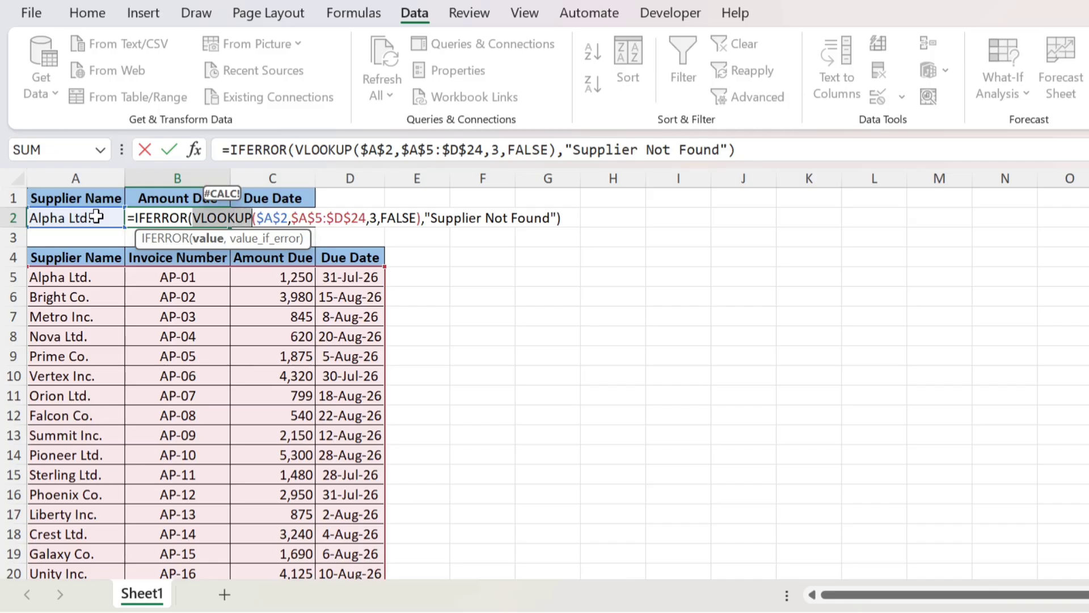
pyautogui.press('Right')
pyautogui.press('Right')
pyautogui.hotkey('shift', 'Right')
pyautogui.hotkey('shift', 'Right')
pyautogui.hotkey('shift', 'Right')
pyautogui.hotkey('shift', 'Right')
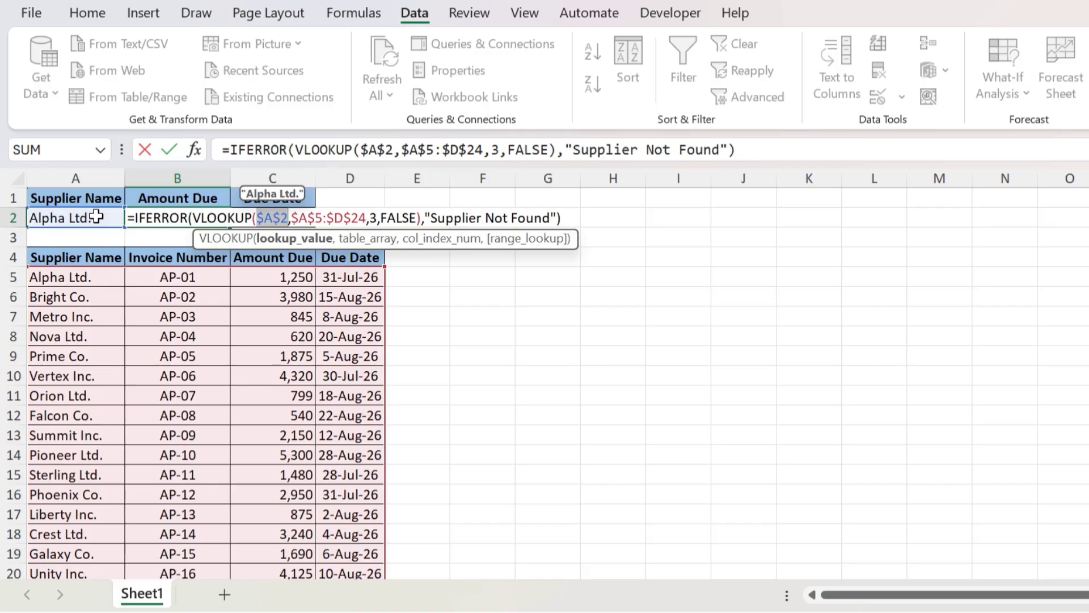
# - Examine the table array argument $A$5:$D$24 in the B2 formula
pyautogui.press('Right')
pyautogui.press('Right')
pyautogui.hotkey('shift', 'Right')
pyautogui.hotkey('shift', 'Right')
pyautogui.hotkey('shift', 'Right')
pyautogui.hotkey('shift', 'Right')
pyautogui.hotkey('shift', 'Right')
pyautogui.hotkey('shift', 'Right')
pyautogui.hotkey('shift', 'Right')
pyautogui.hotkey('shift', 'Right')
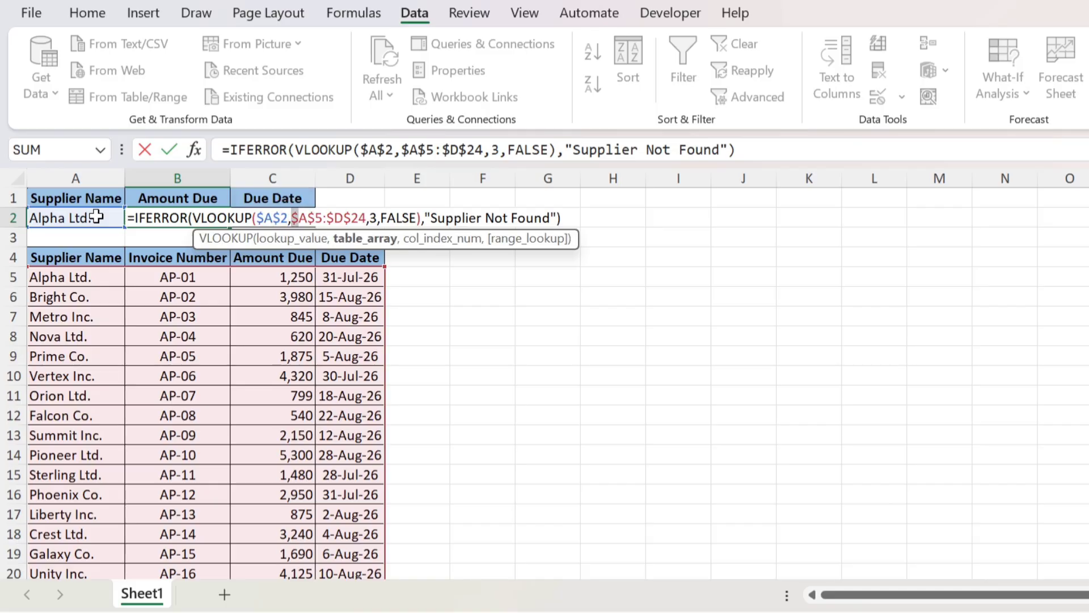
pyautogui.hotkey('shift', 'Right')
pyautogui.hotkey('shift', 'Right')
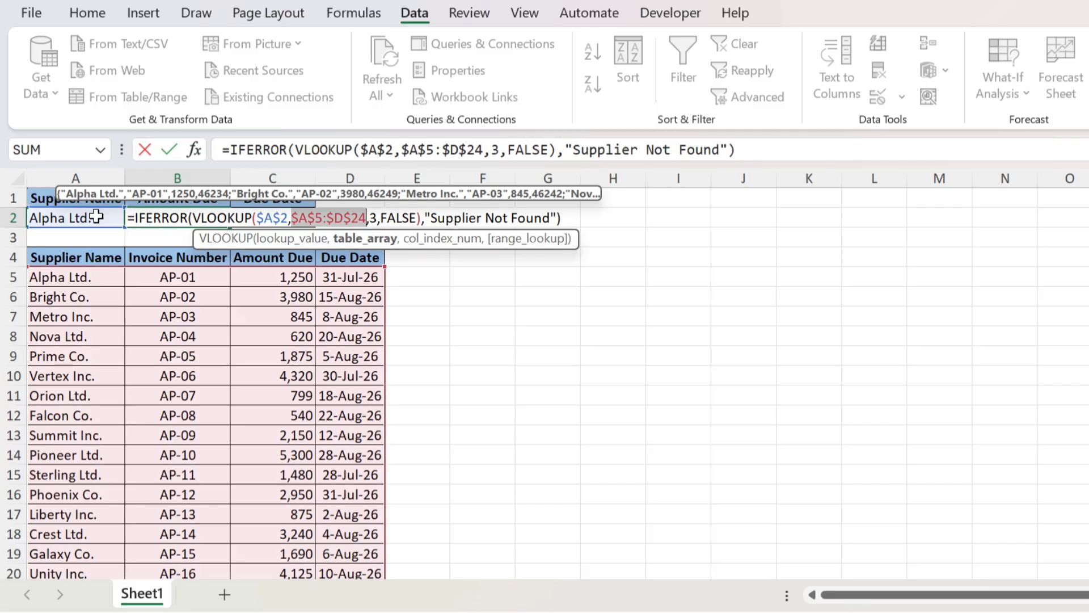
# - Examine the column index 3 and the FALSE match argument in the B2 formula
pyautogui.press('Right')
pyautogui.press('Right')
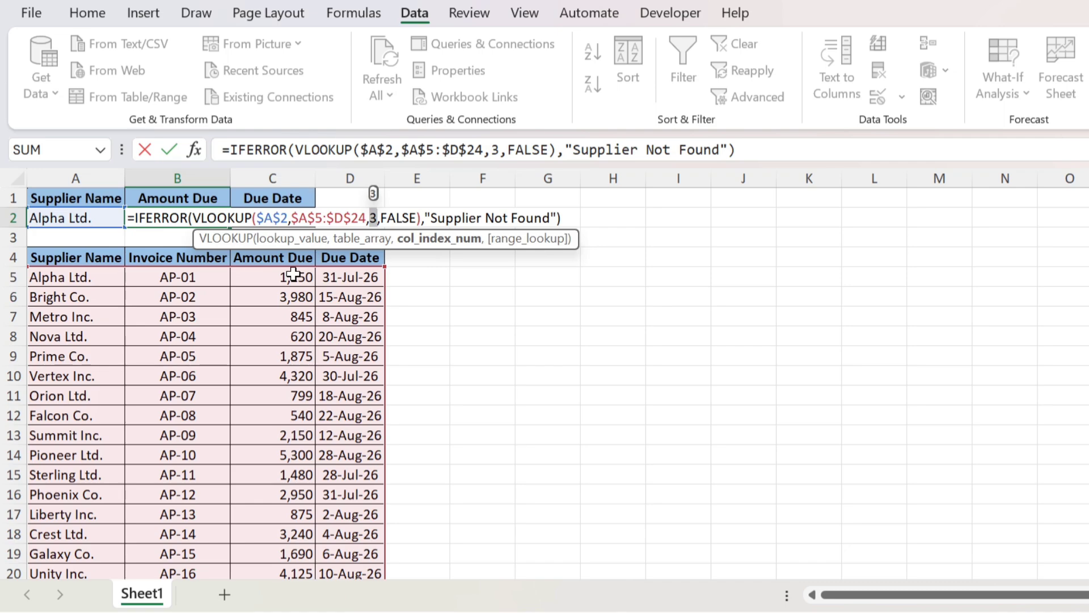
pyautogui.press('Right')
pyautogui.hotkey('shift', 'Right')
pyautogui.hotkey('shift', 'Right')
pyautogui.hotkey('shift', 'Right')
pyautogui.hotkey('shift', 'Right')
pyautogui.hotkey('shift', 'Right')
pyautogui.hotkey('shift', 'Right')
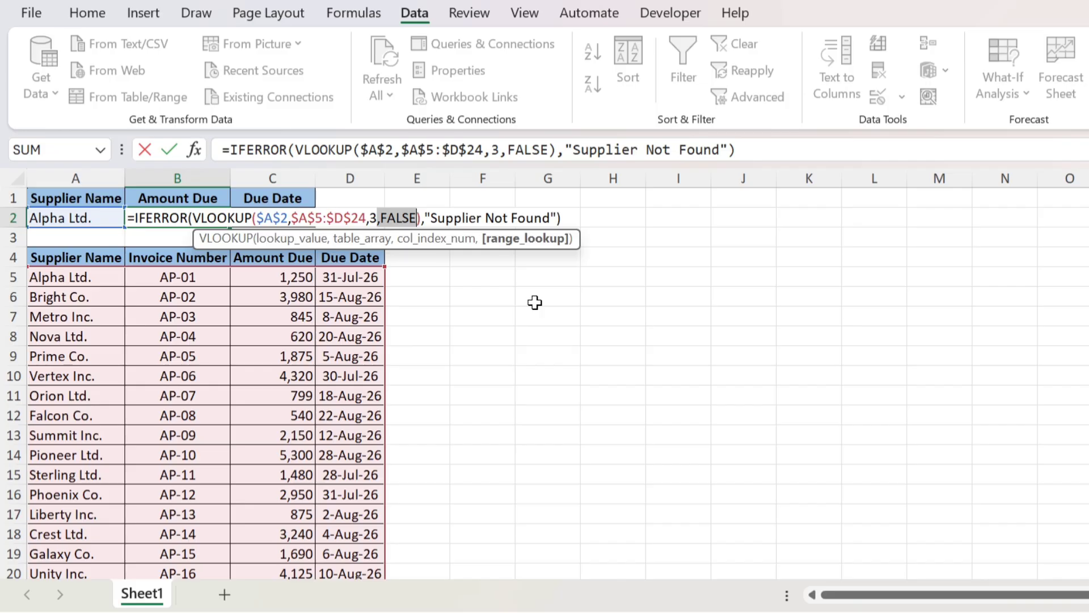
# - Examine the IFERROR function that wraps the VLOOKUP in the B2 formula
pyautogui.press('Left')
pyautogui.press('Left')
pyautogui.press('Left')
pyautogui.press('Left')
pyautogui.press('Left')
pyautogui.press('Left')
pyautogui.press('Left')
pyautogui.press('Left')
pyautogui.press('Left')
pyautogui.press('Left')
pyautogui.press('Left')
pyautogui.press('Left')
pyautogui.press('Left')
pyautogui.press('Left')
pyautogui.press('Left')
pyautogui.press('Left')
pyautogui.press('Left')
pyautogui.press('Left')
pyautogui.press('Left')
pyautogui.press('Left')
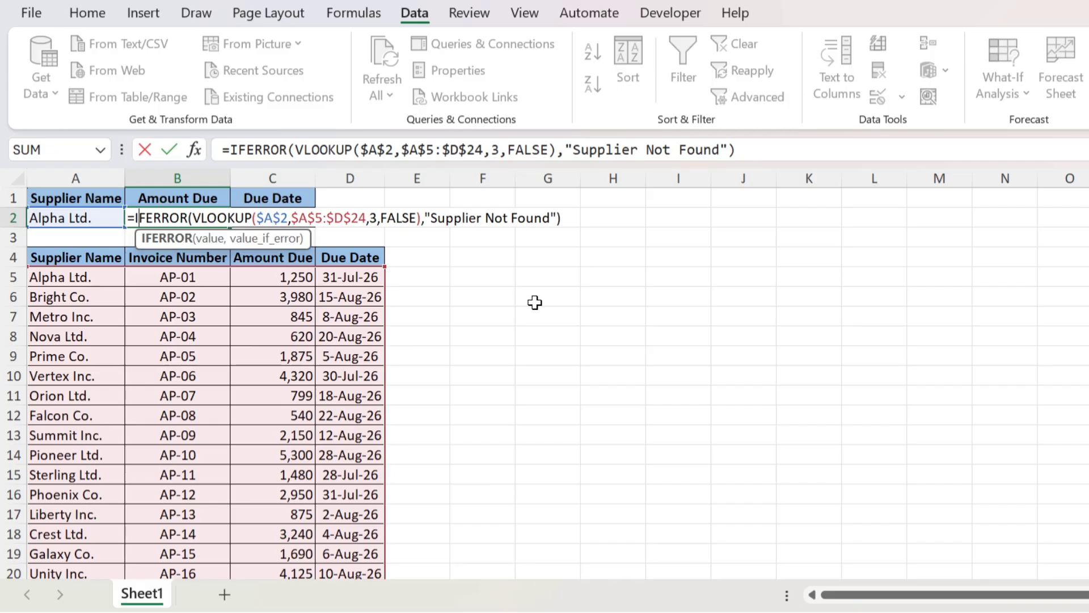
pyautogui.press('Left')
pyautogui.hotkey('shift', 'Right')
pyautogui.hotkey('shift', 'Right')
pyautogui.hotkey('shift', 'Right')
pyautogui.hotkey('shift', 'Right')
pyautogui.hotkey('shift', 'Right')
pyautogui.hotkey('shift', 'Right')
pyautogui.hotkey('shift', 'Right')
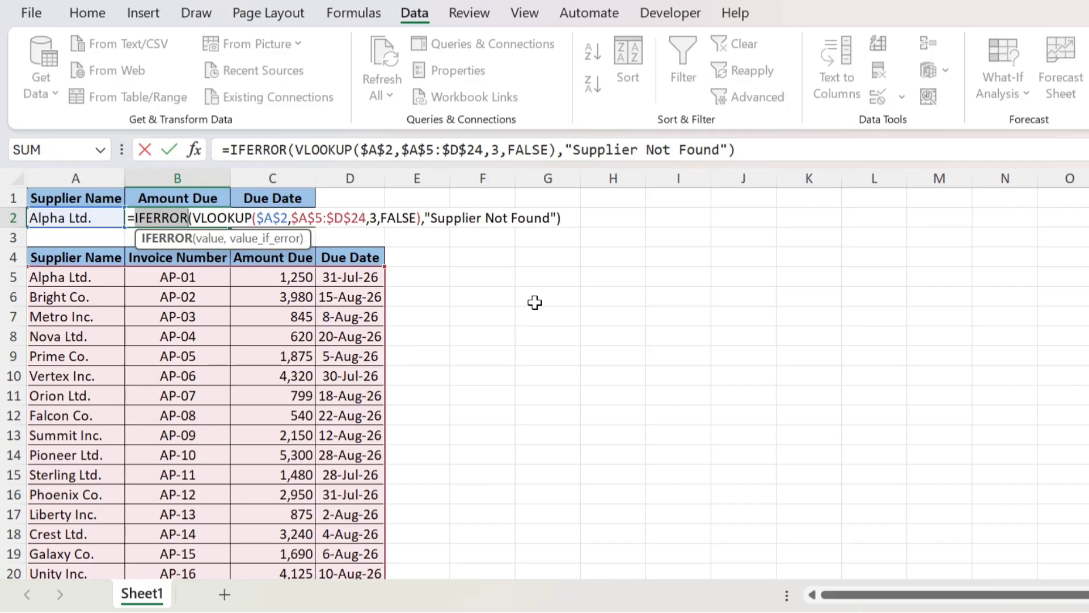
pyautogui.hotkey('shift', 'Right')
pyautogui.hotkey('shift', 'Right')
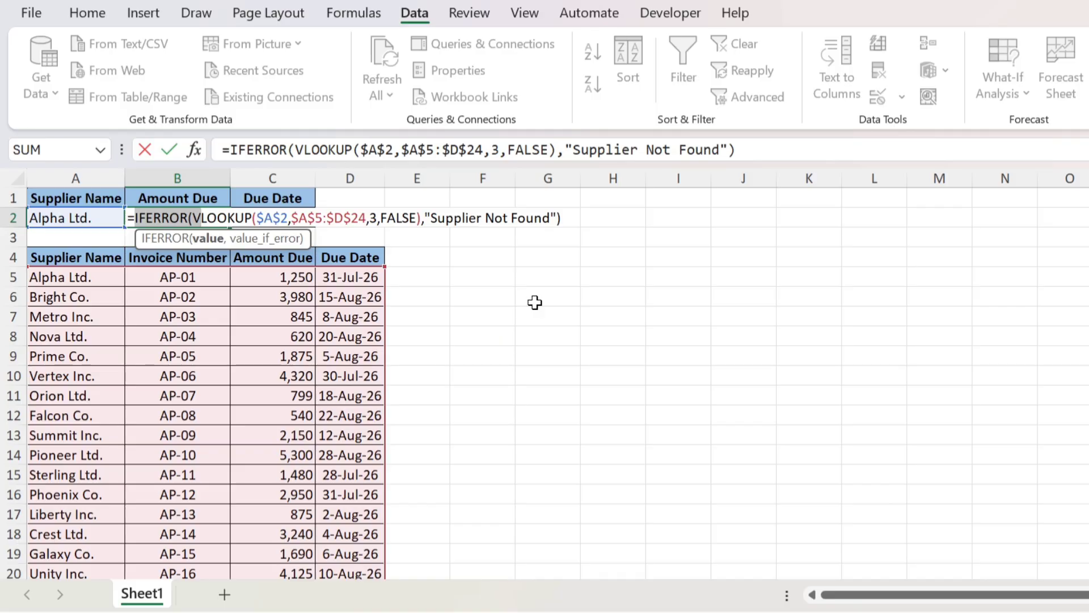
pyautogui.press('Right')
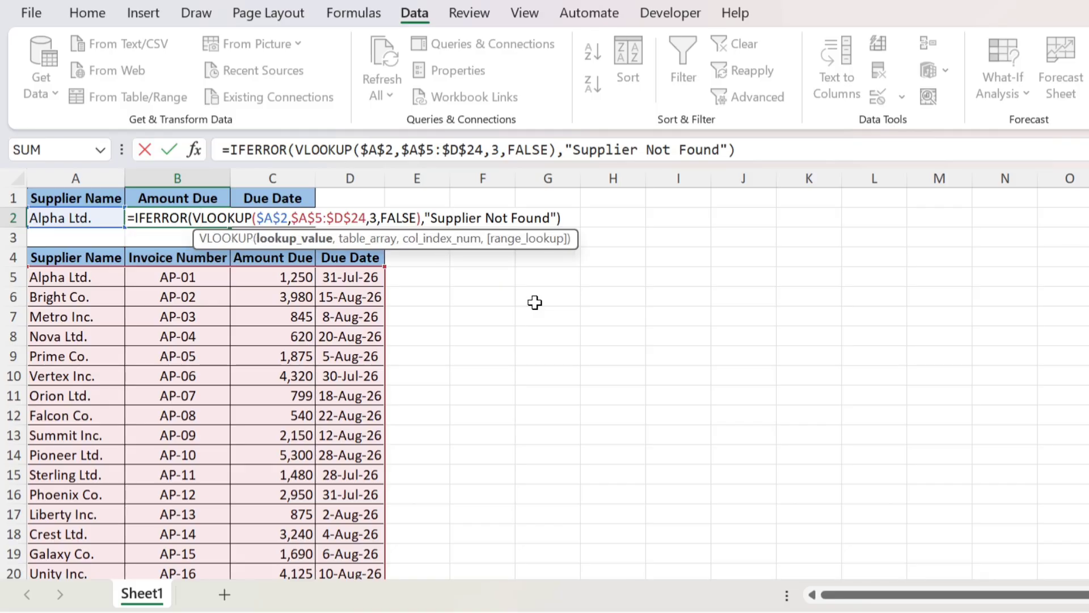
# - Examine the closing part of the B2 formula with its error text, leaving the formula as it is
pyautogui.press('Right')
pyautogui.press('Right')
pyautogui.press('Right')
pyautogui.press('Right')
pyautogui.press('Right')
pyautogui.press('Right')
pyautogui.press('Right')
pyautogui.press('Right')
pyautogui.press('Right')
pyautogui.press('Right')
pyautogui.press('Right')
pyautogui.press('Right')
pyautogui.press('Right')
pyautogui.press('Right')
pyautogui.press('Right')
pyautogui.press('Right')
pyautogui.press('Right')
pyautogui.press('Right')
pyautogui.press('Right')
pyautogui.press('Right')
pyautogui.hotkey('shift', 'Right')
pyautogui.hotkey('shift', 'Right')
pyautogui.hotkey('shift', 'Right')
pyautogui.hotkey('shift', 'Right')
pyautogui.hotkey('shift', 'Right')
pyautogui.hotkey('shift', 'Right')
pyautogui.hotkey('shift', 'Right')
pyautogui.press('Return')
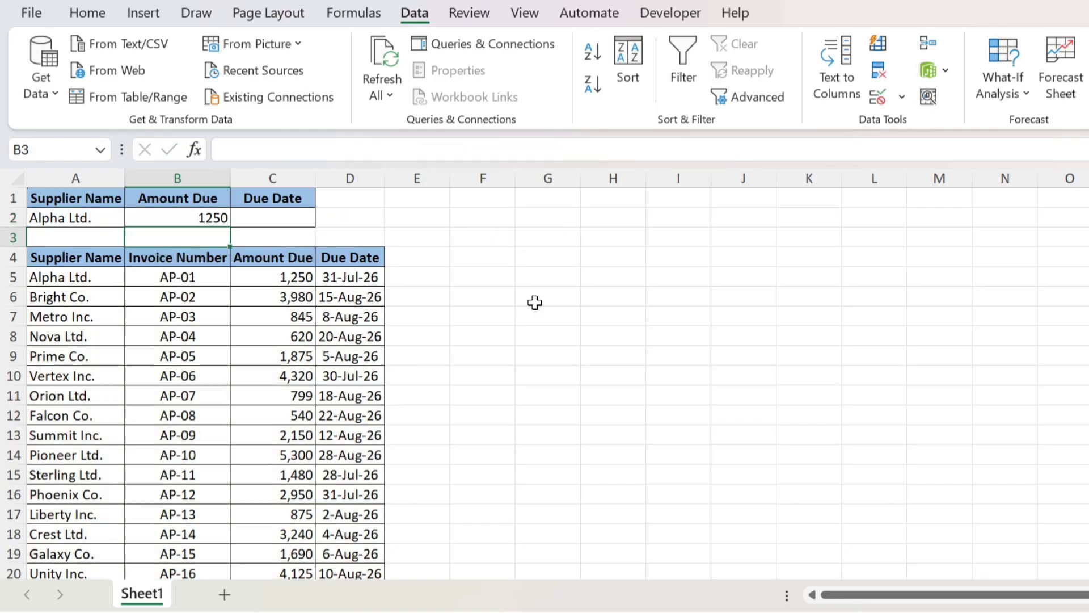
pyautogui.press('Up')
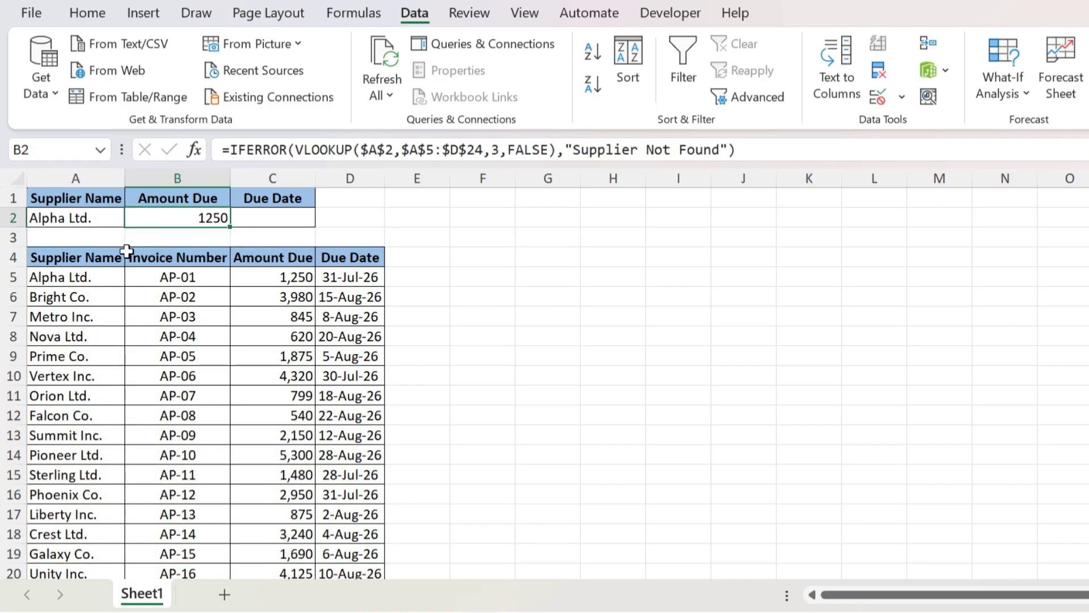
# - Choose Bright Co. from the supplier drop-down in A2 to test the Amount Due lookup
pyautogui.click(101, 219)
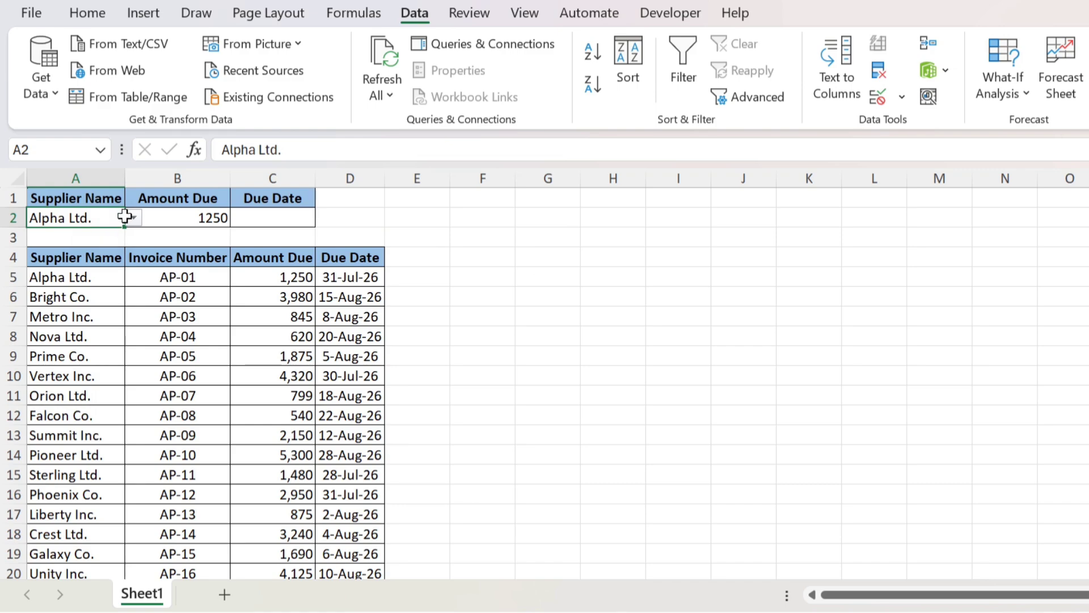
pyautogui.click(132, 218)
pyautogui.click(103, 254)
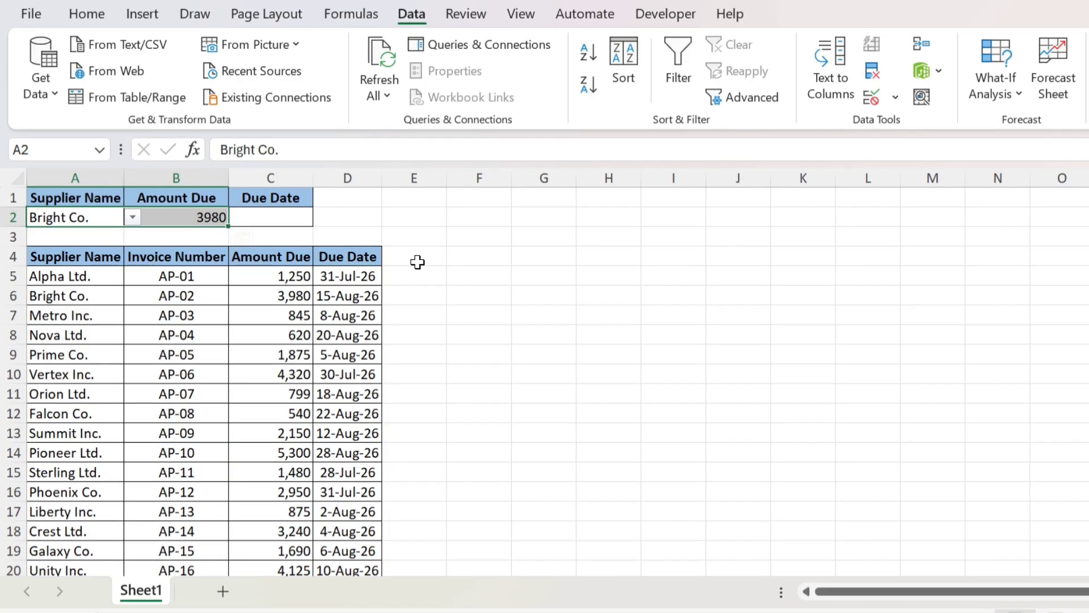
# - Copy the Amount Due formula from B2 into the Due Date cell C2
pyautogui.press('Right')
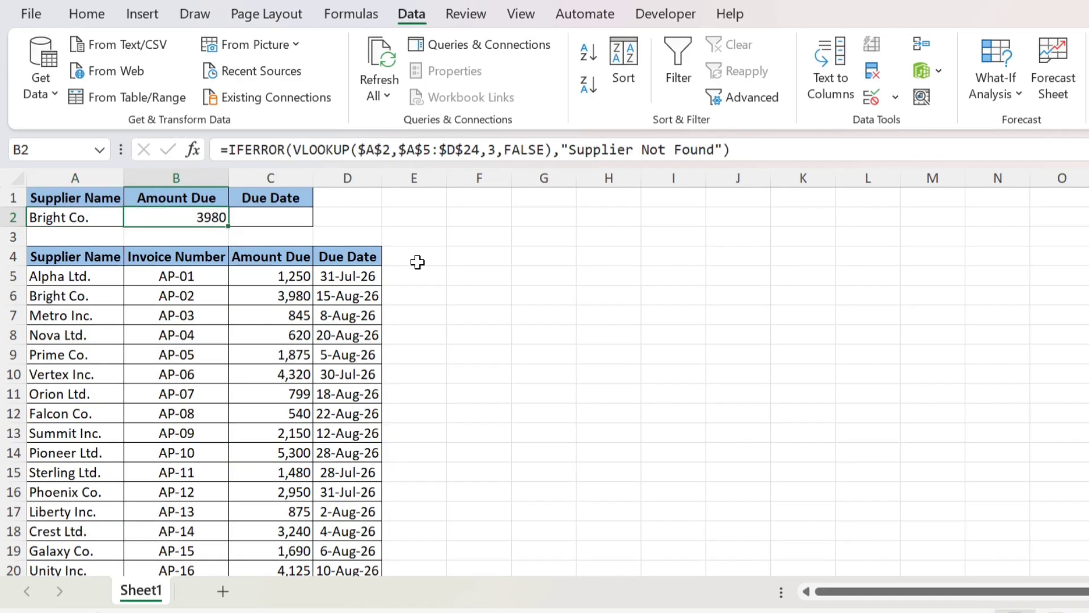
pyautogui.press('Right')
pyautogui.press('Left')
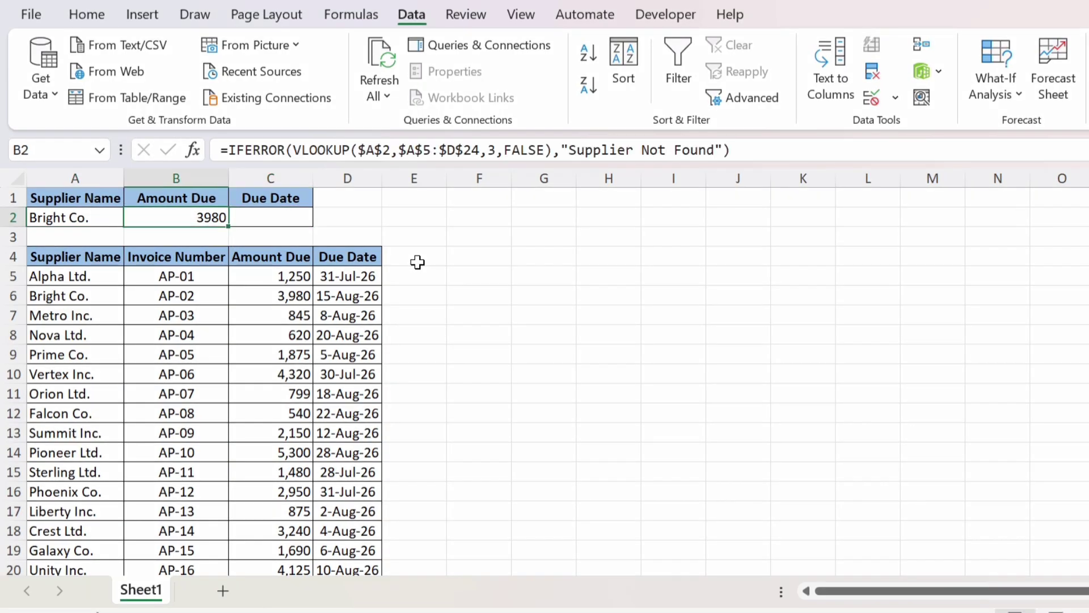
pyautogui.hotkey('ctrl', 'c')
pyautogui.press('Right')
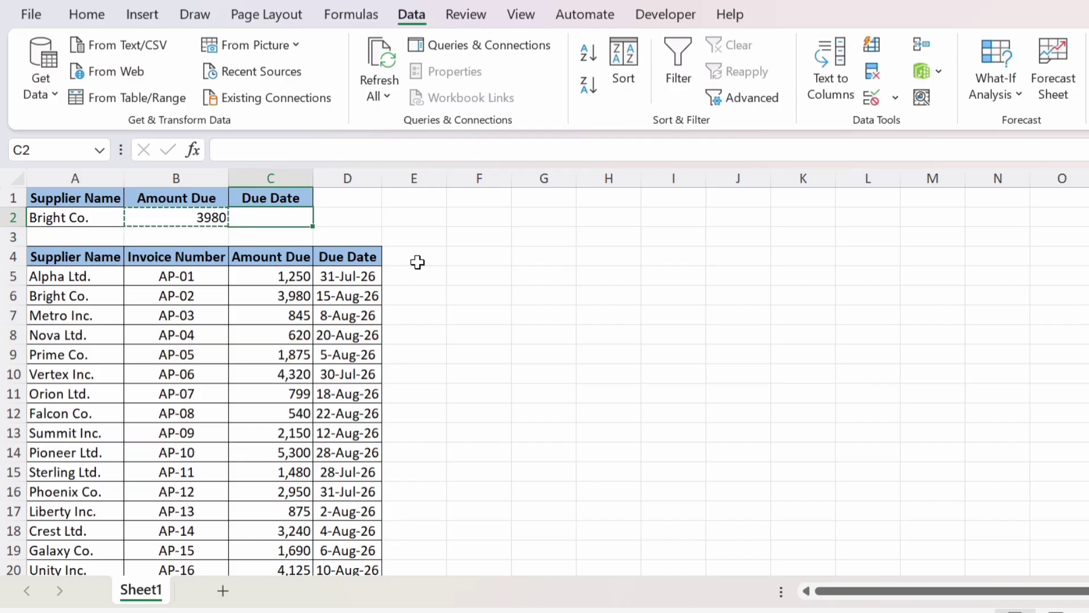
pyautogui.hotkey('ctrl', 'v')
pyautogui.press('Escape')
pyautogui.press('Escape')
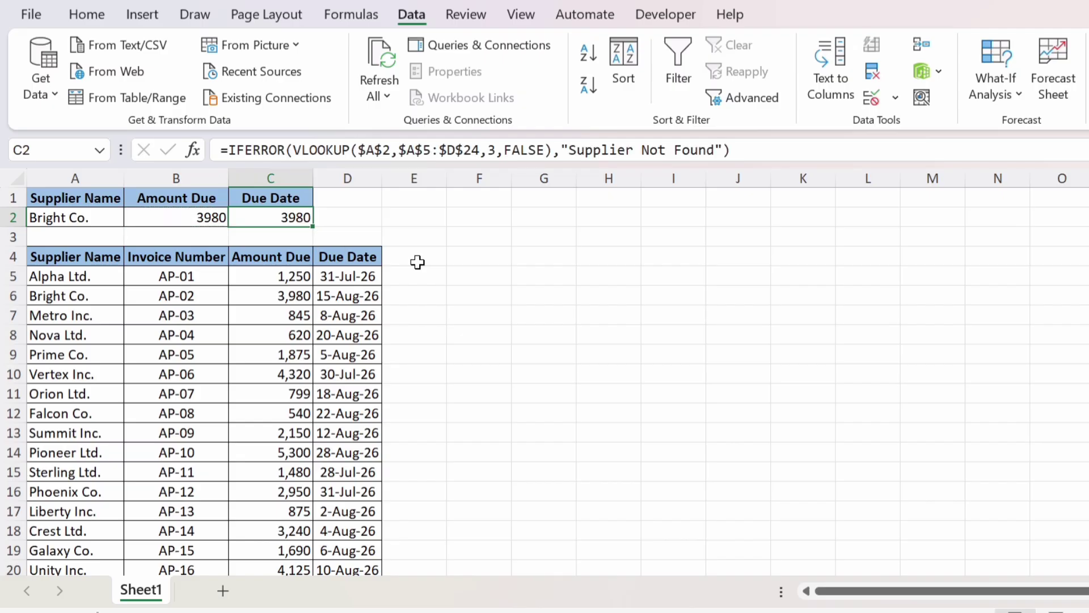
# - Change the VLOOKUP column index in the C2 formula to 4 so it looks up the supplier's due date
pyautogui.press('F2')
pyautogui.press('Left')
pyautogui.press('Left')
pyautogui.press('Left')
pyautogui.press('Left')
pyautogui.press('Left')
pyautogui.press('Left')
pyautogui.press('Left')
pyautogui.press('Left')
pyautogui.press('Left')
pyautogui.press('Left')
pyautogui.press('Left')
pyautogui.press('Left')
pyautogui.press('Left')
pyautogui.press('Left')
pyautogui.press('Left')
pyautogui.press('Left')
pyautogui.press('Left')
pyautogui.press('Left')
pyautogui.press('Left')
pyautogui.press('Left')
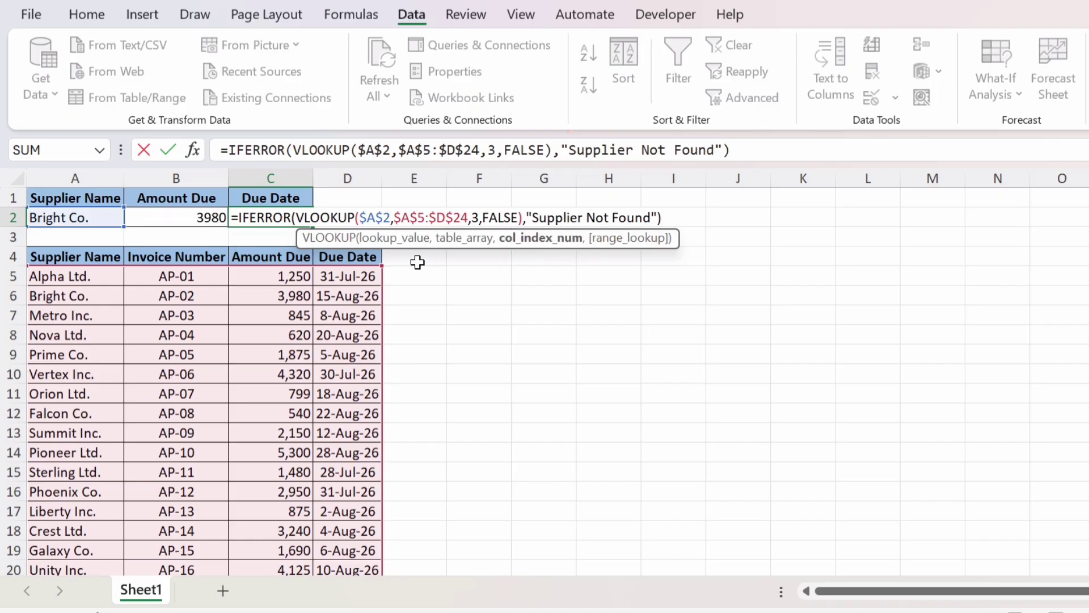
pyautogui.press('Left')
pyautogui.press('Left')
pyautogui.press('Right')
pyautogui.press('Right')
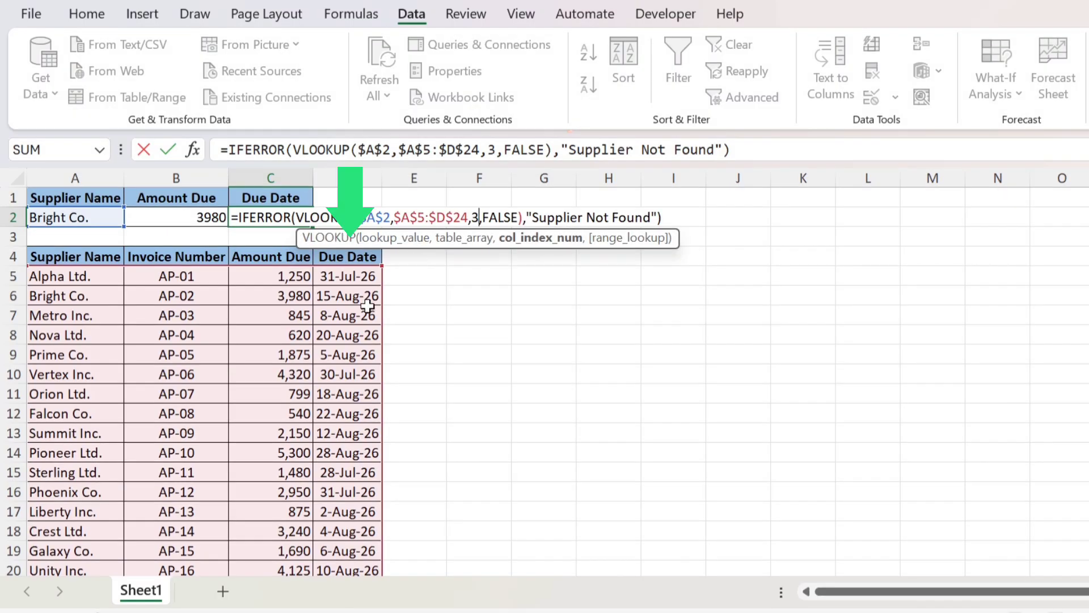
pyautogui.press('BackSpace')
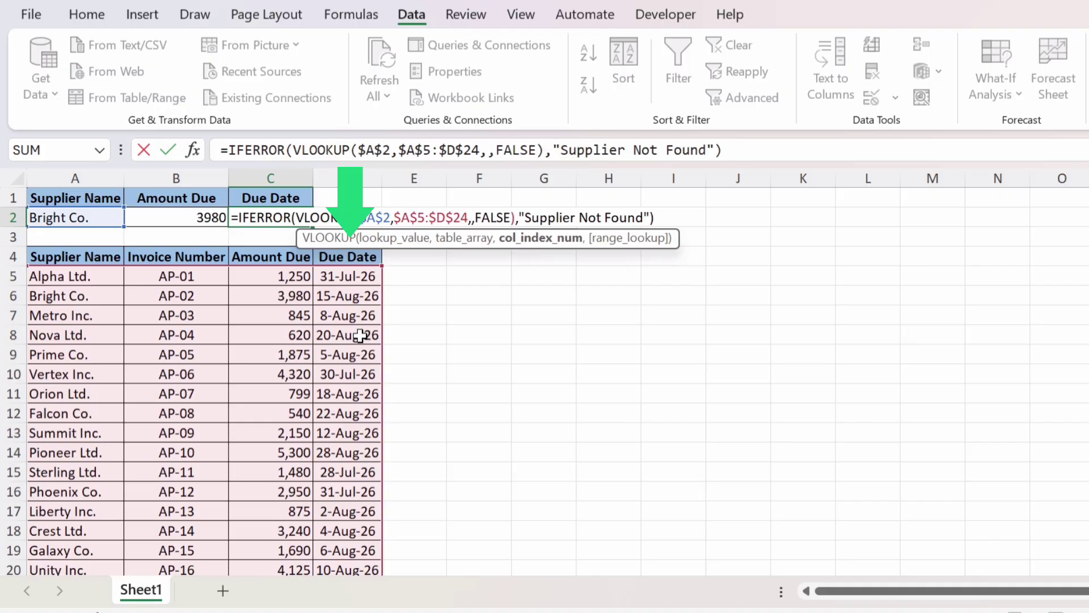
pyautogui.write('4')
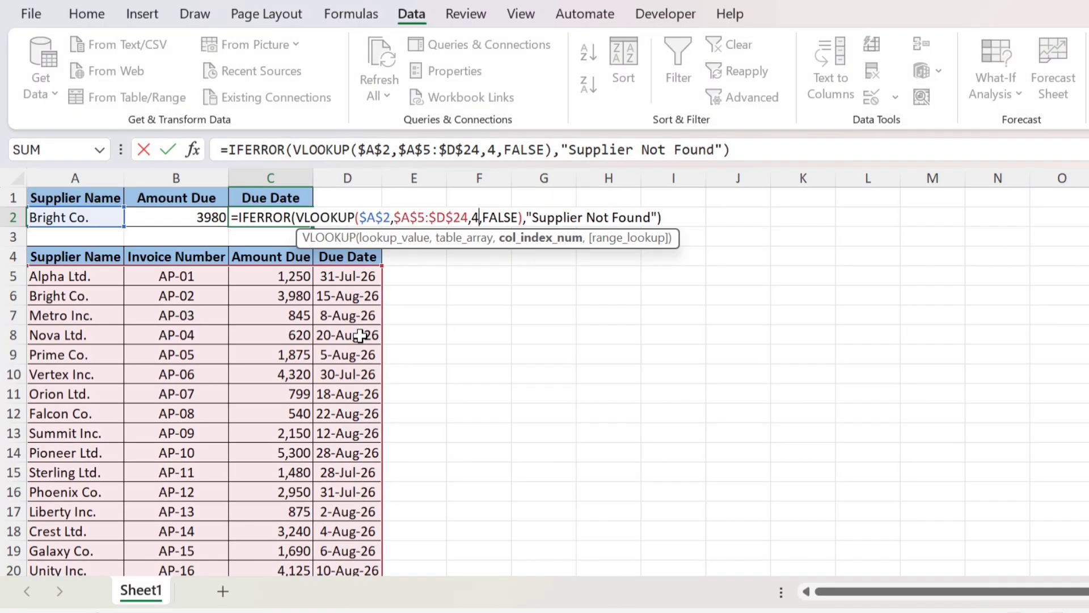
pyautogui.press('Return')
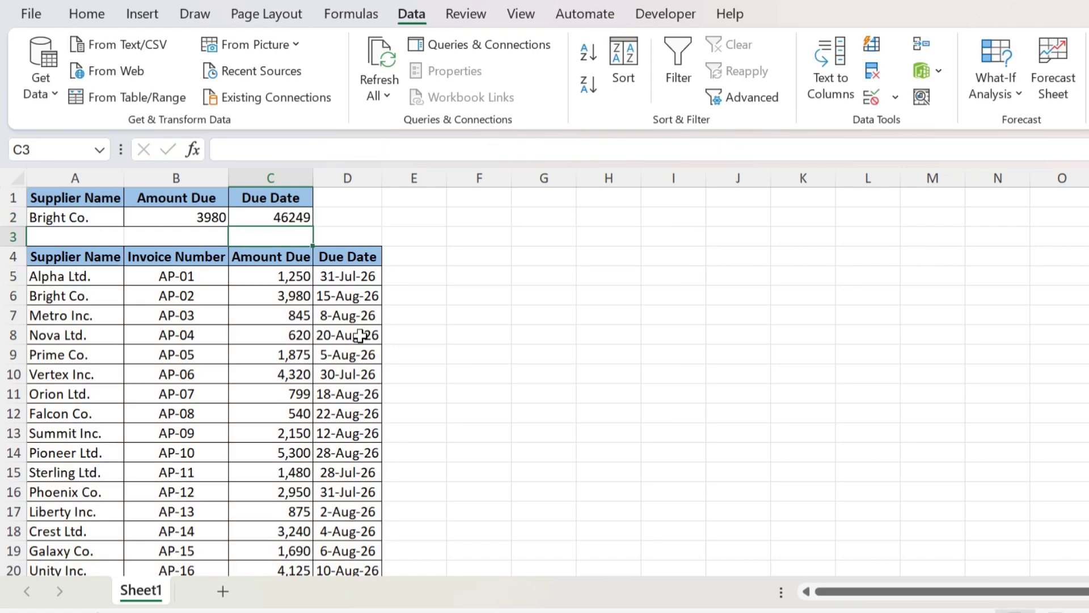
# - Format the Due Date cell C2 as a Short Date, then switch its date type to 14-Mar-12
pyautogui.press('Up')
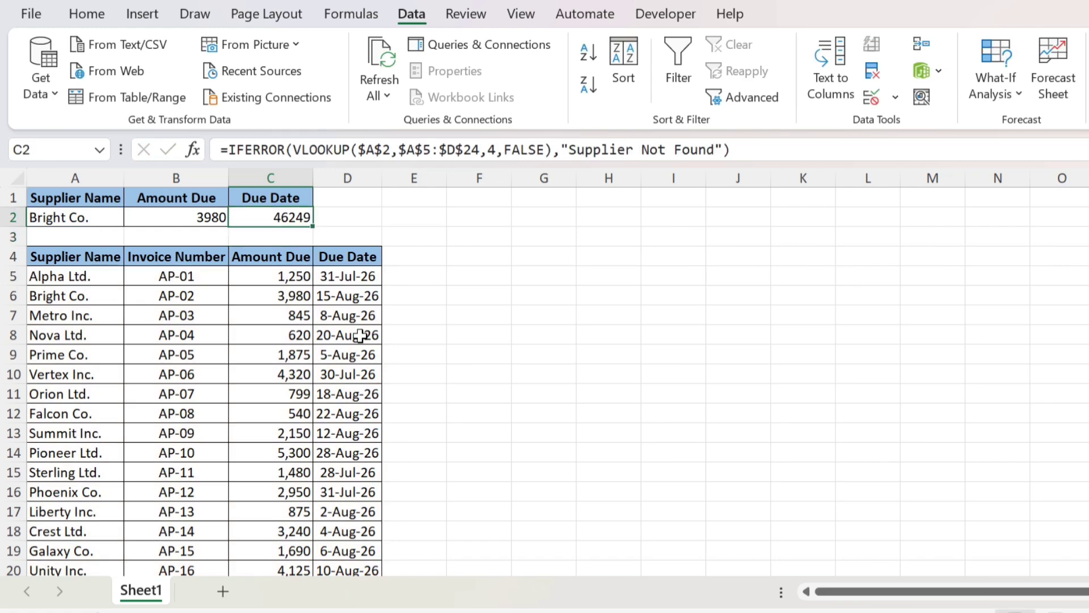
pyautogui.click(86, 13)
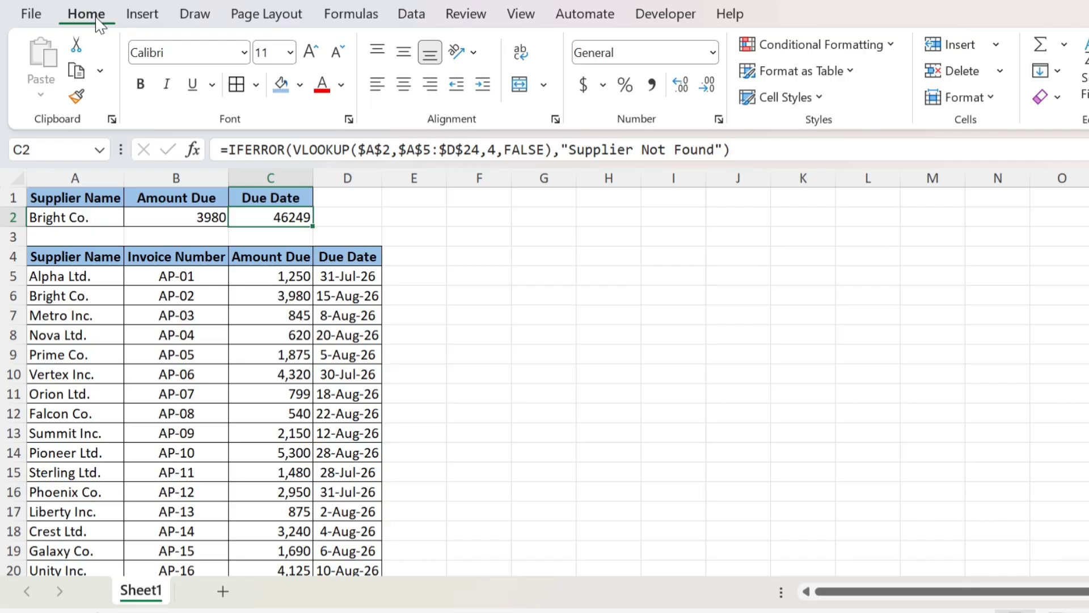
pyautogui.click(713, 55)
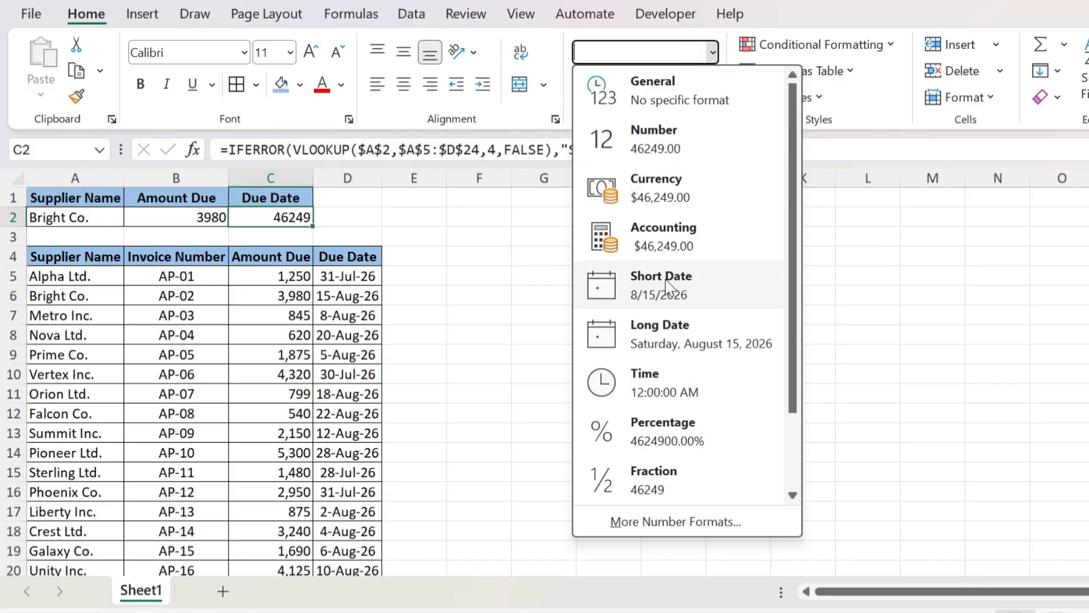
pyautogui.click(665, 279)
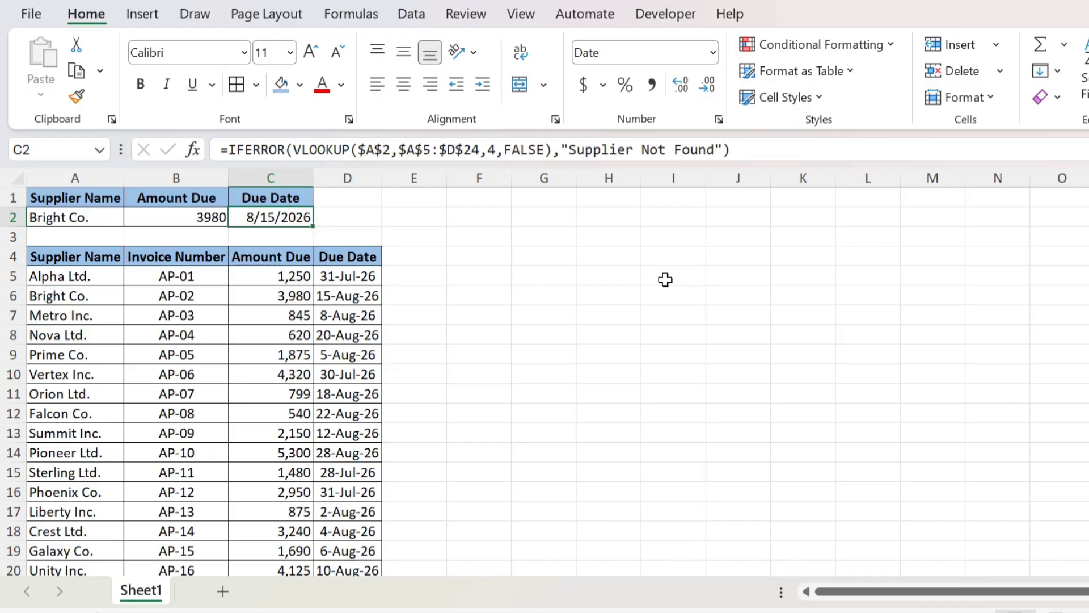
pyautogui.hotkey('ctrl', '1')
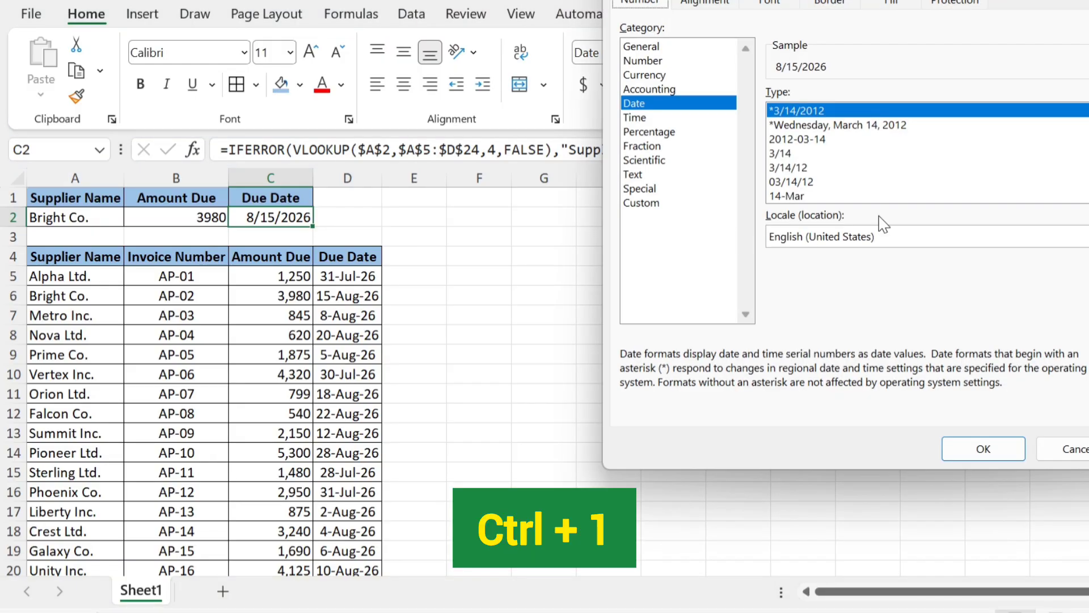
pyautogui.scroll(-2, 871, 187)
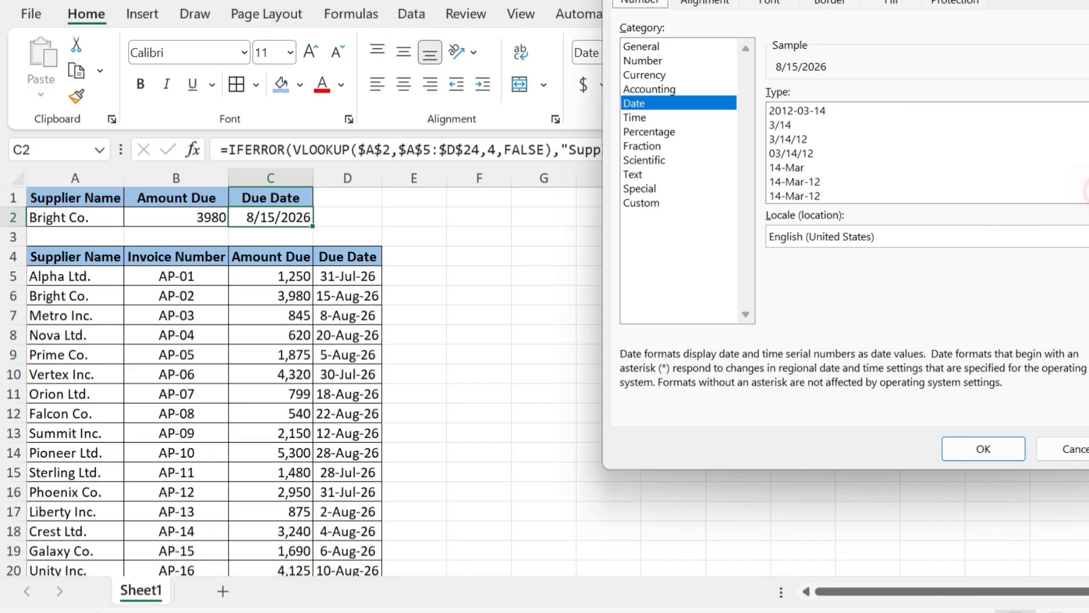
pyautogui.click(823, 181)
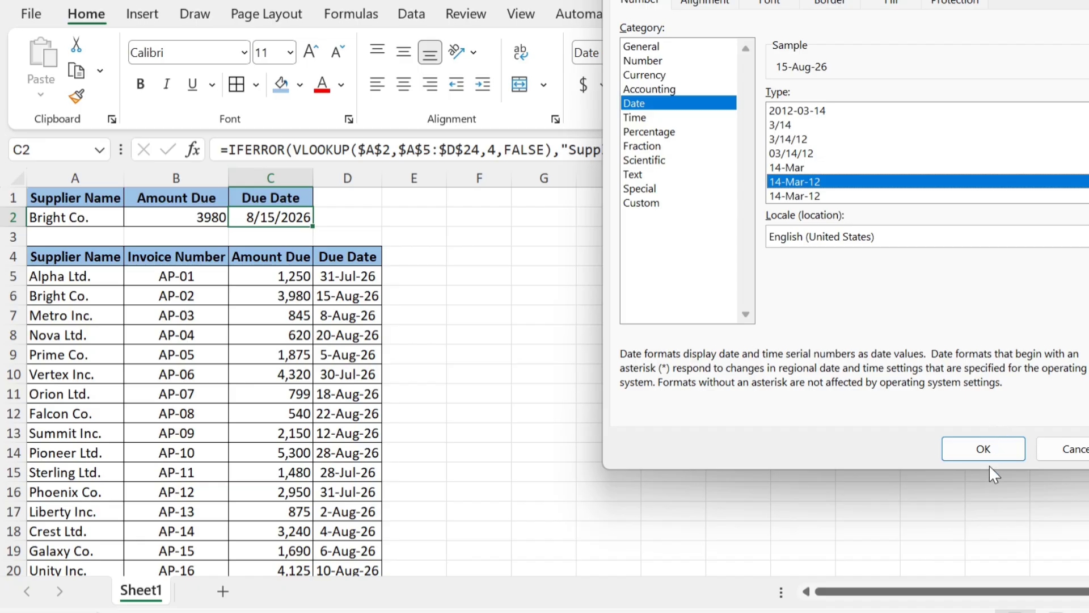
pyautogui.click(1005, 456)
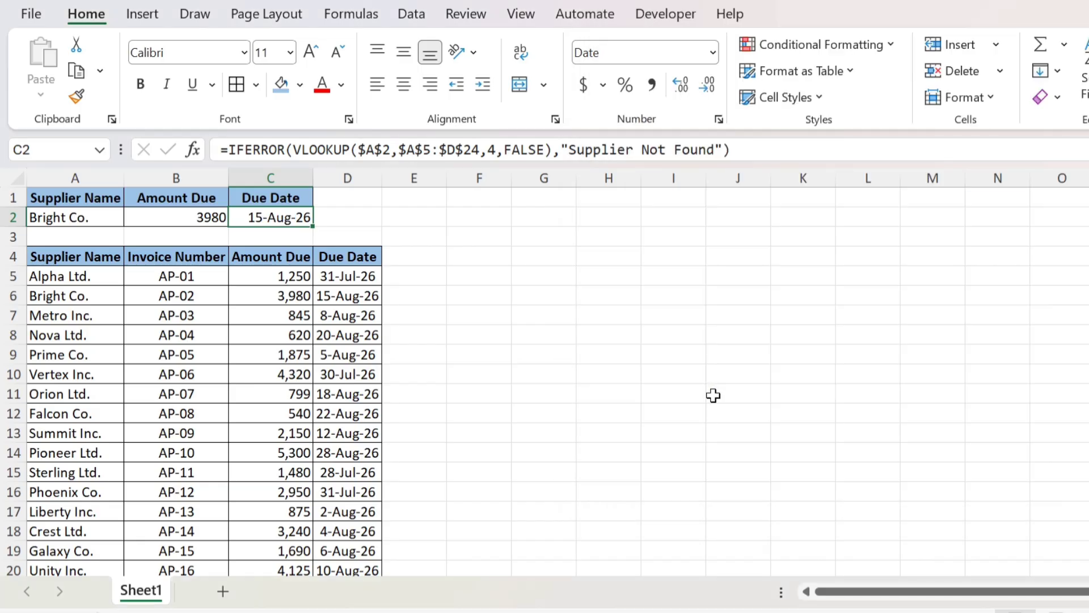
# - Choose Nova Ltd. from the supplier drop-down in A2 to test both lookups
pyautogui.click(99, 218)
pyautogui.click(132, 217)
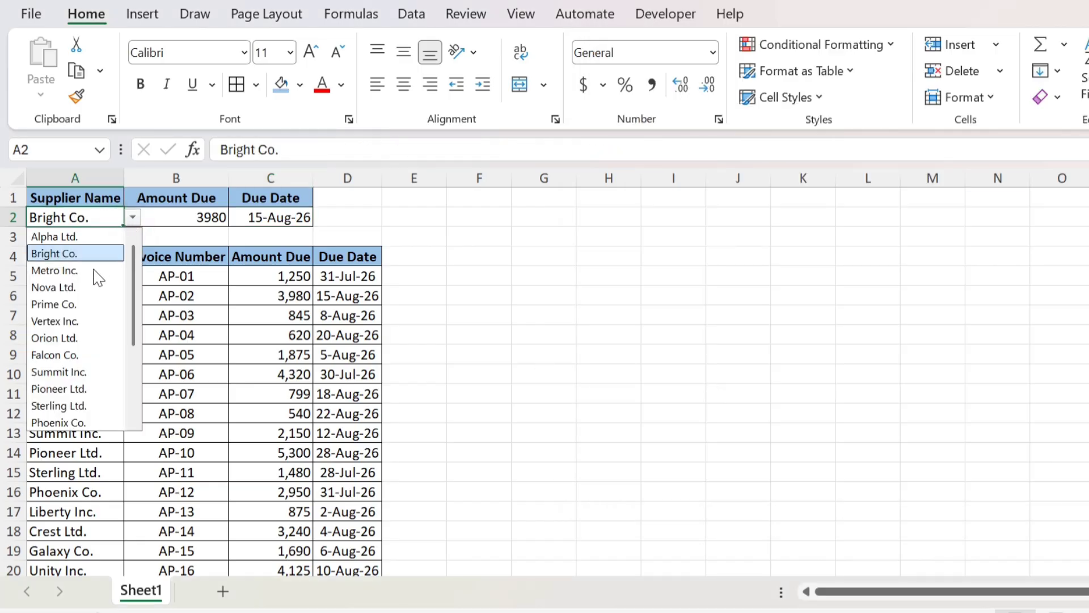
pyautogui.click(88, 286)
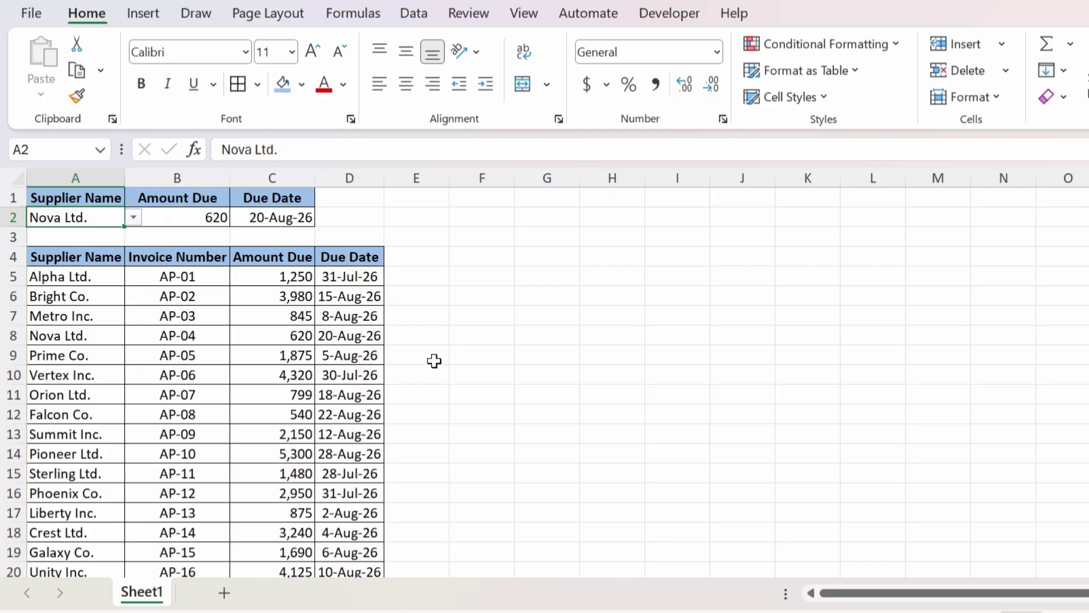
# - Set up a Less Than highlighting rule with the value =today() for cell C2 and the due dates in D5:D24
pyautogui.click(304, 218)
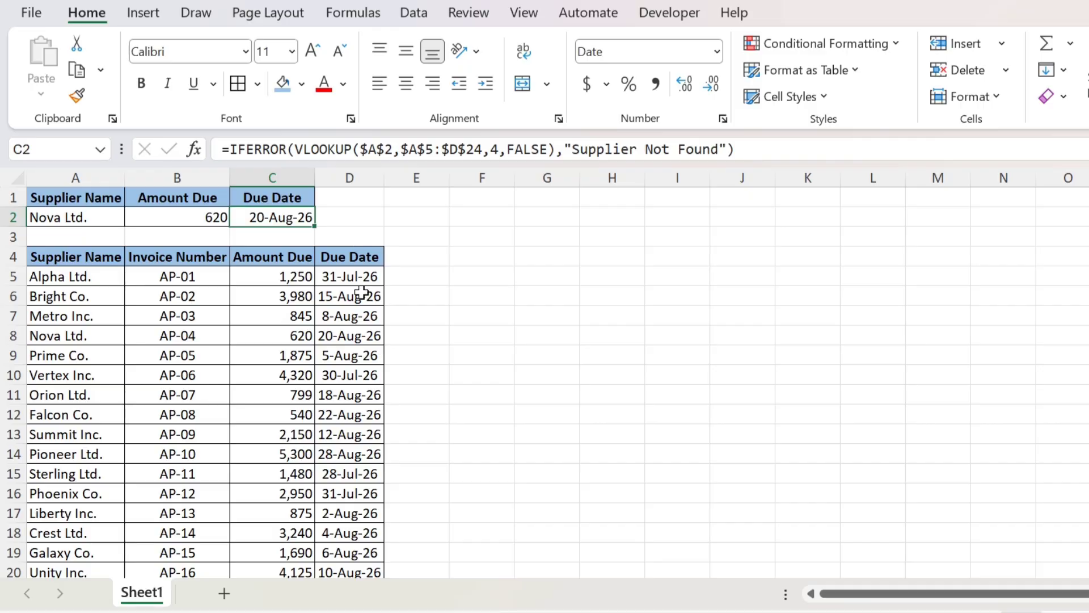
pyautogui.keyDown('ctrl'); pyautogui.click(364, 278); pyautogui.keyUp('ctrl')
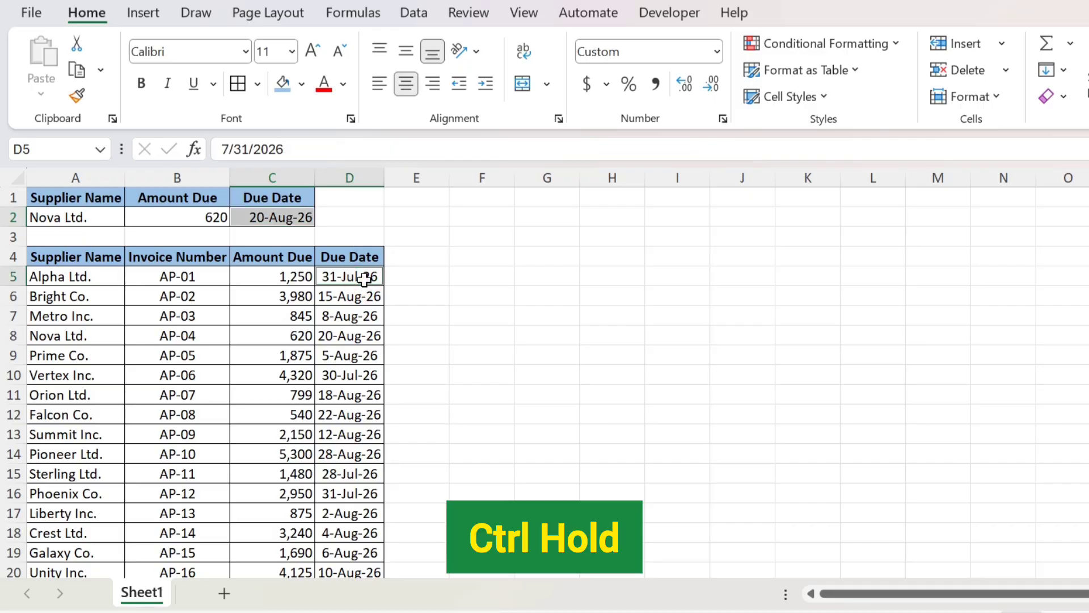
pyautogui.hotkey('ctrl', 'shift', 'Down')
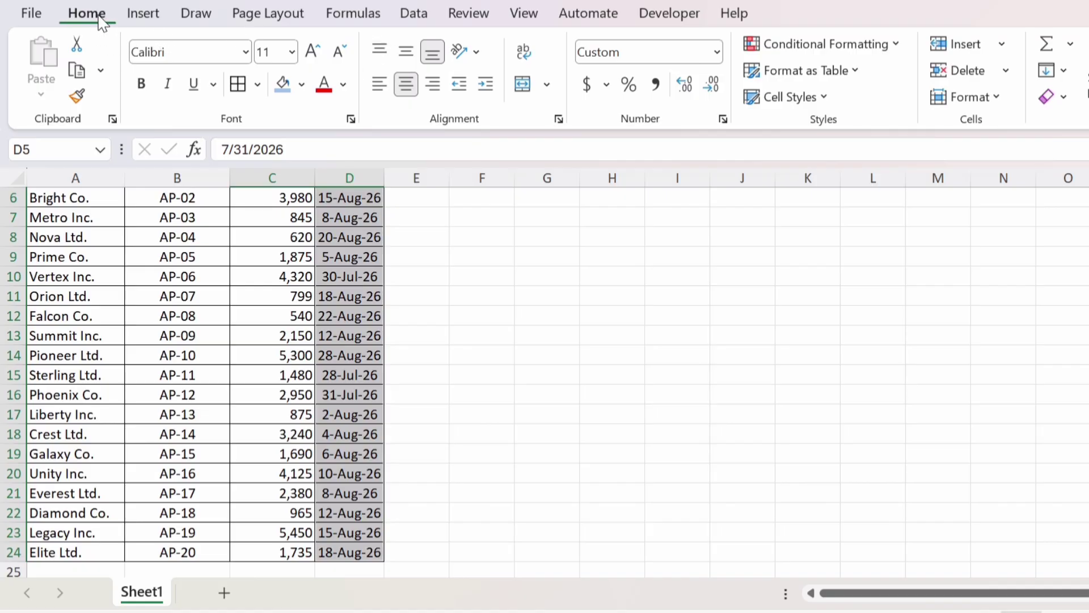
pyautogui.click(848, 48)
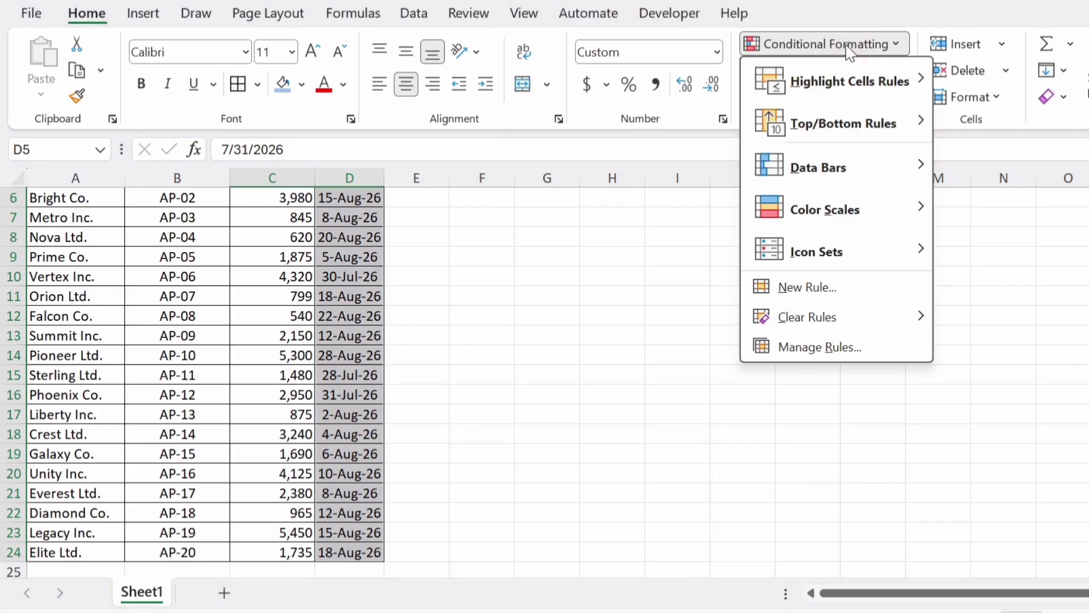
pyautogui.moveTo(870, 82)
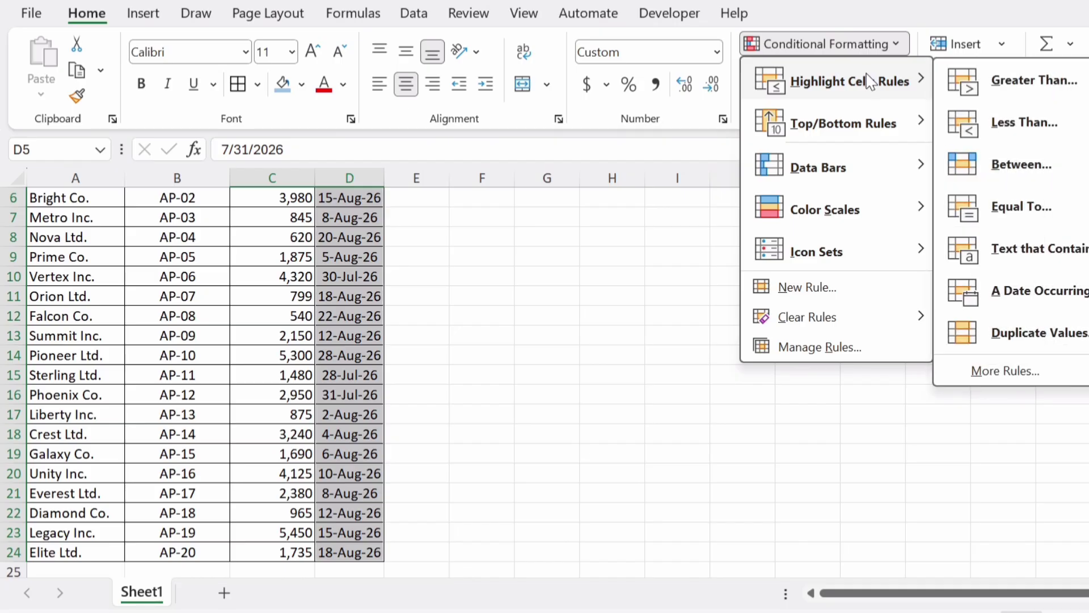
pyautogui.click(1015, 126)
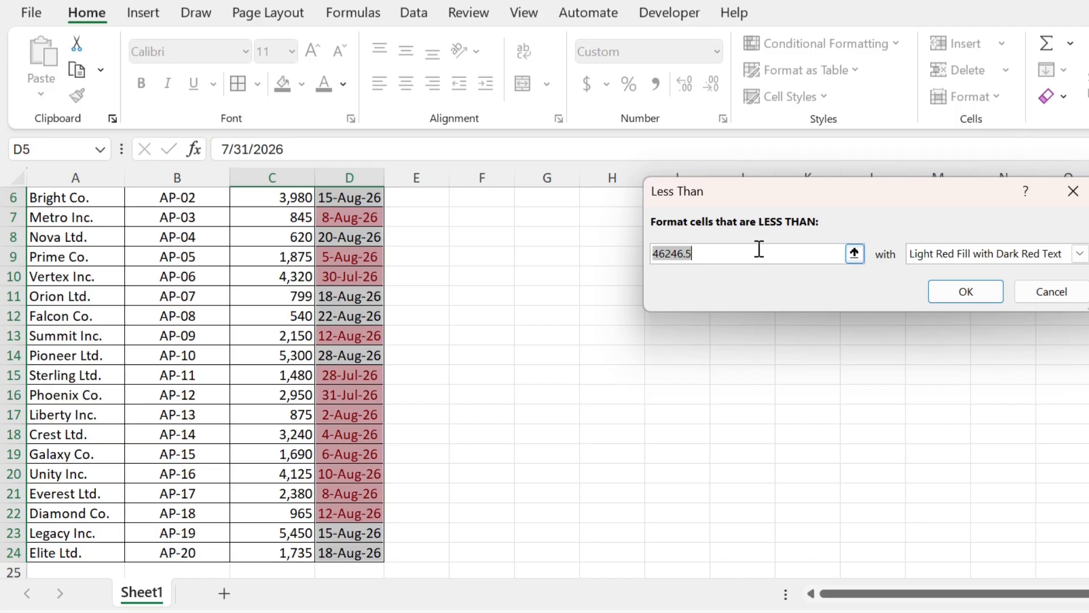
pyautogui.press('BackSpace')
pyautogui.write('=')
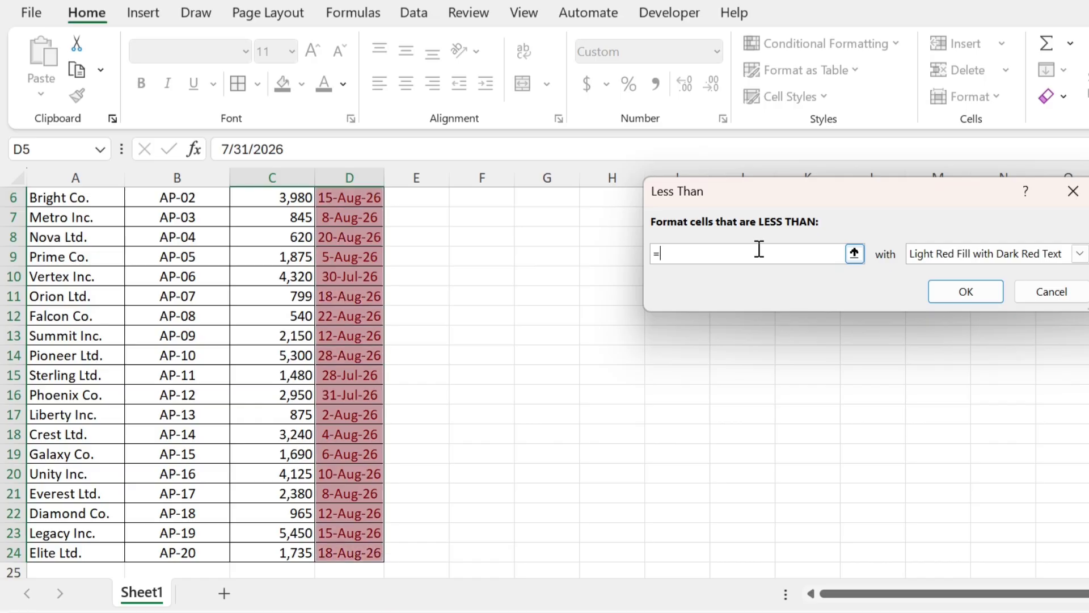
pyautogui.write('today')
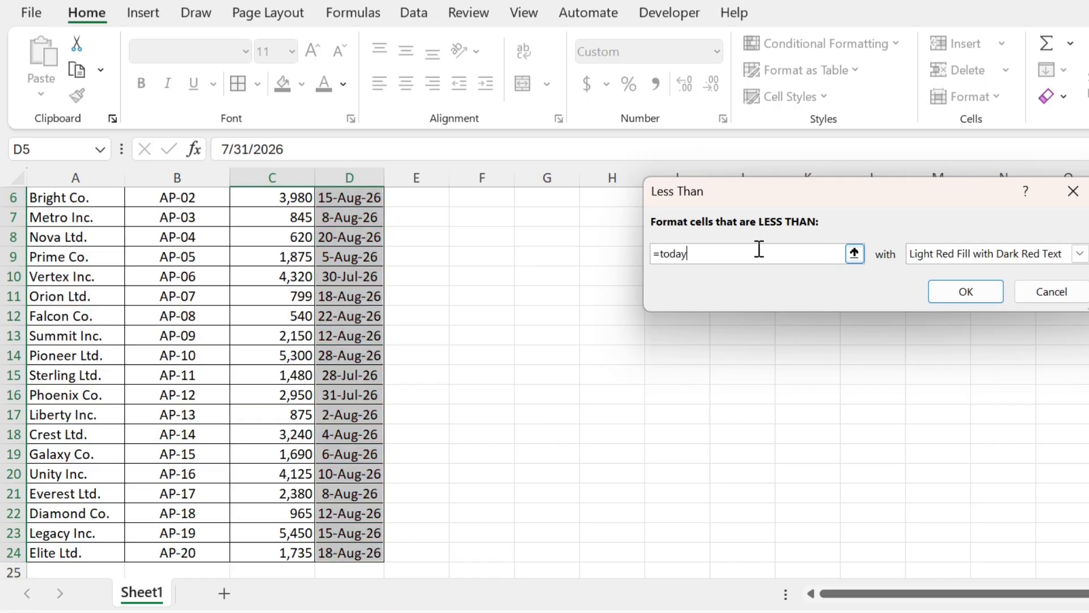
pyautogui.write('()')
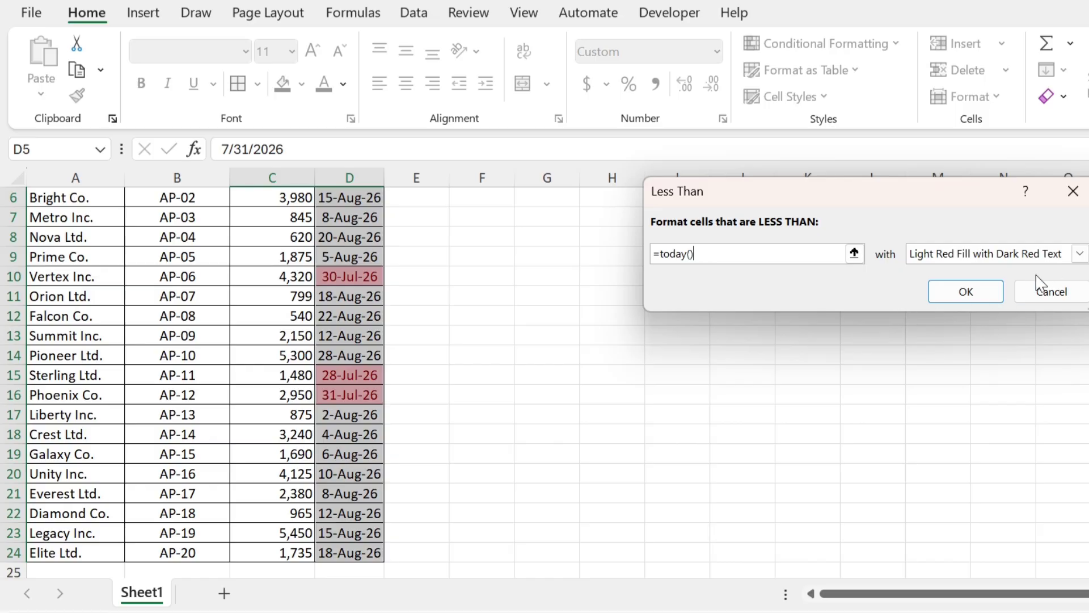
# - Keep Light Red Fill with Dark Red Text as the Less Than rule's format and apply the rule
pyautogui.click(1080, 255)
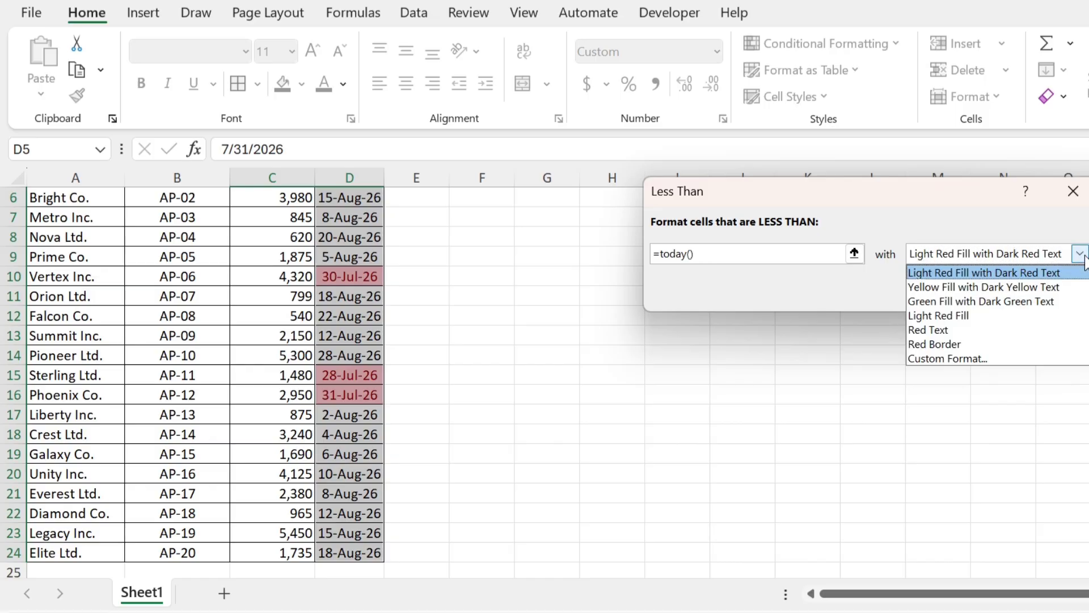
pyautogui.click(1081, 256)
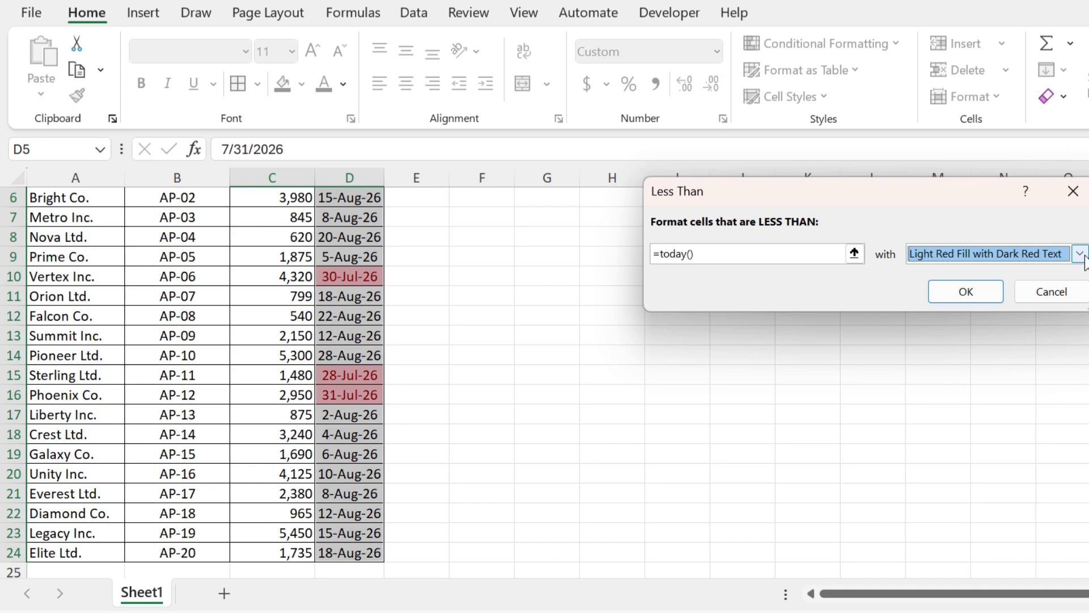
pyautogui.click(1080, 255)
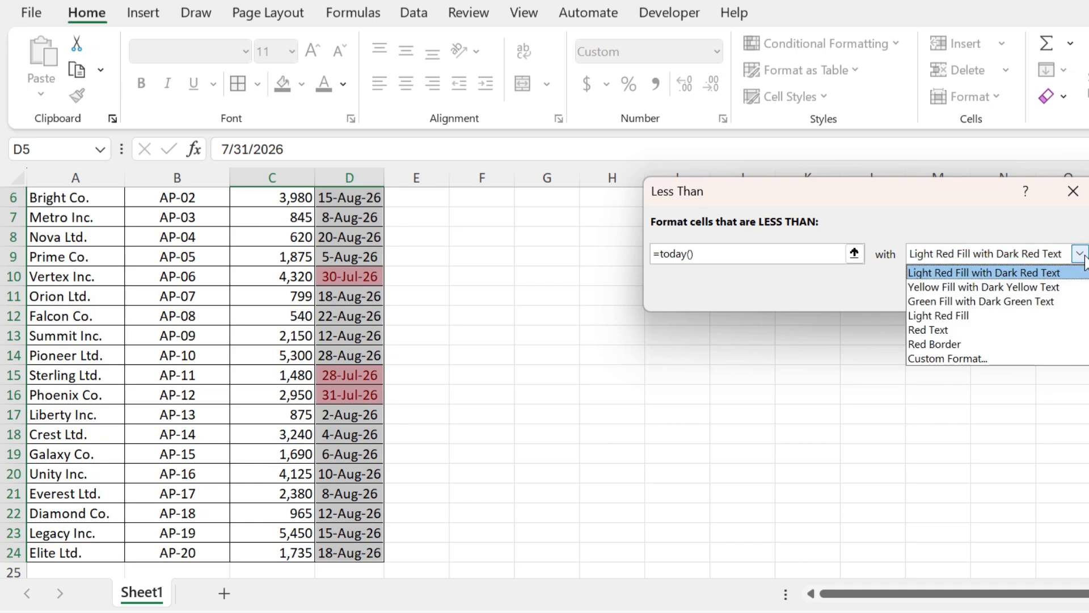
pyautogui.click(1080, 254)
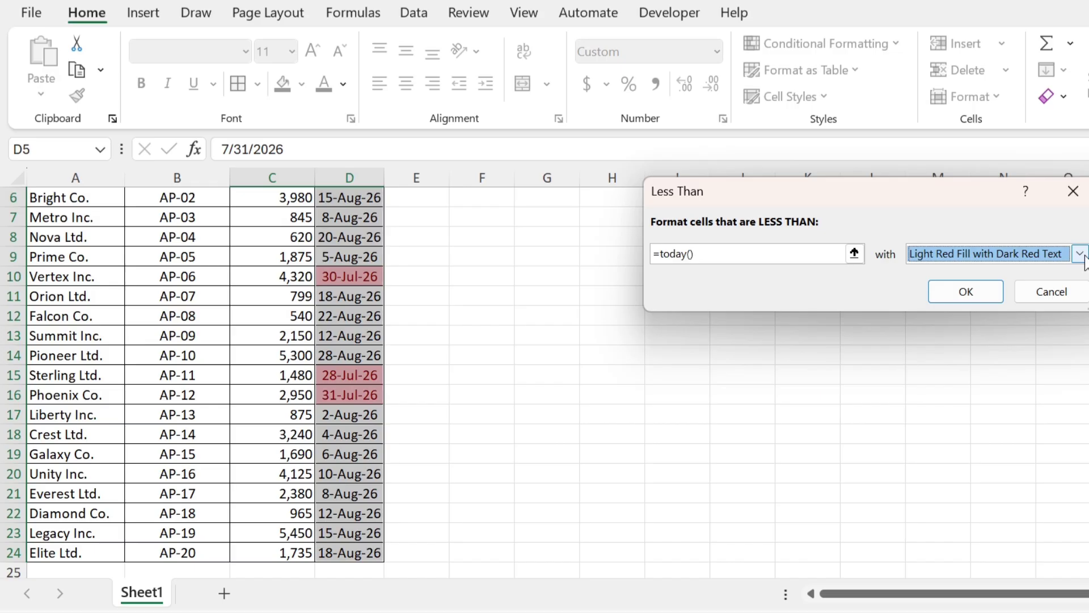
pyautogui.click(976, 295)
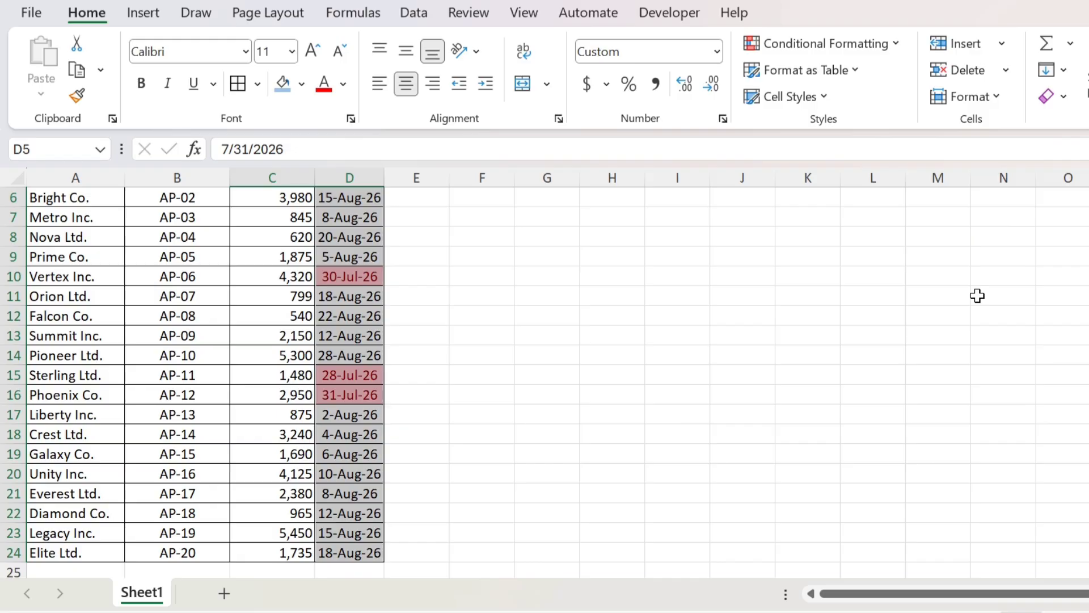
# - Choose Alpha Ltd. from the supplier drop-down in A2 to test the overdue highlighting in C2
pyautogui.press('Up')
pyautogui.press('Up')
pyautogui.press('Up')
pyautogui.press('Up')
pyautogui.press('Down')
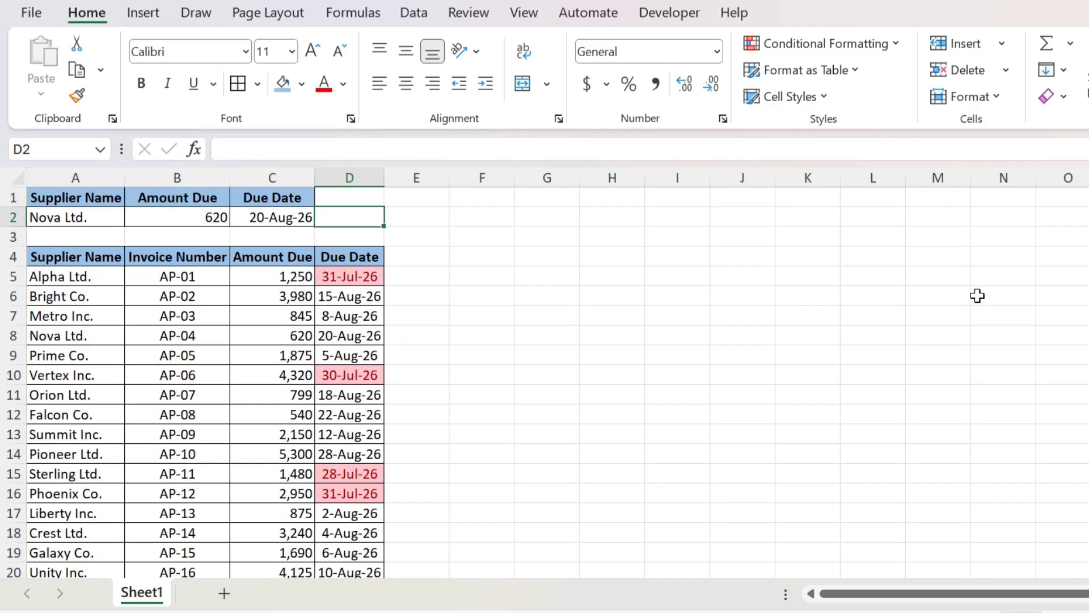
pyautogui.press('Down')
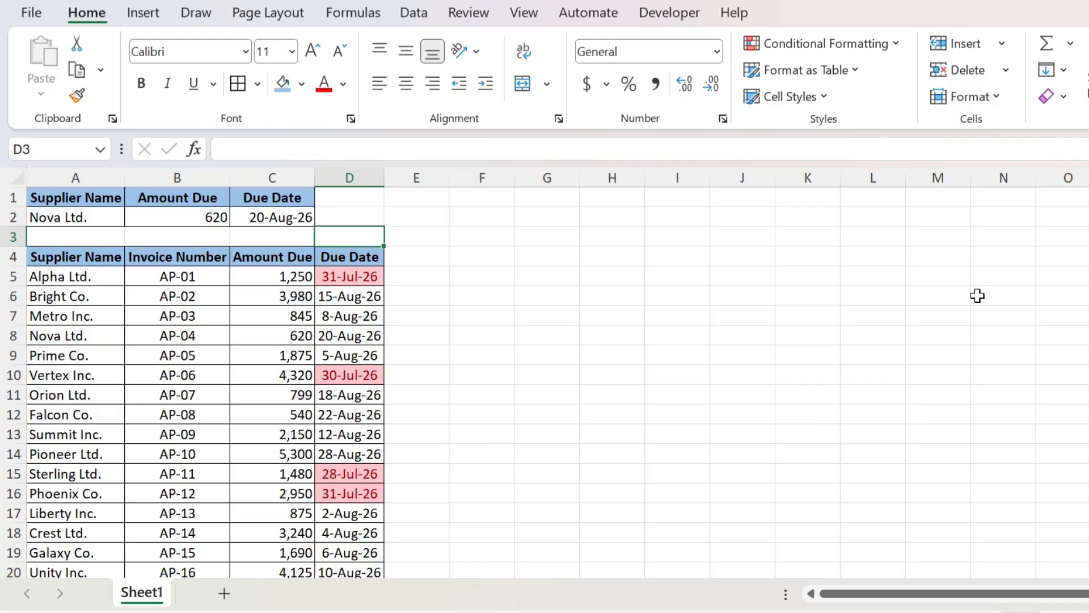
pyautogui.click(93, 217)
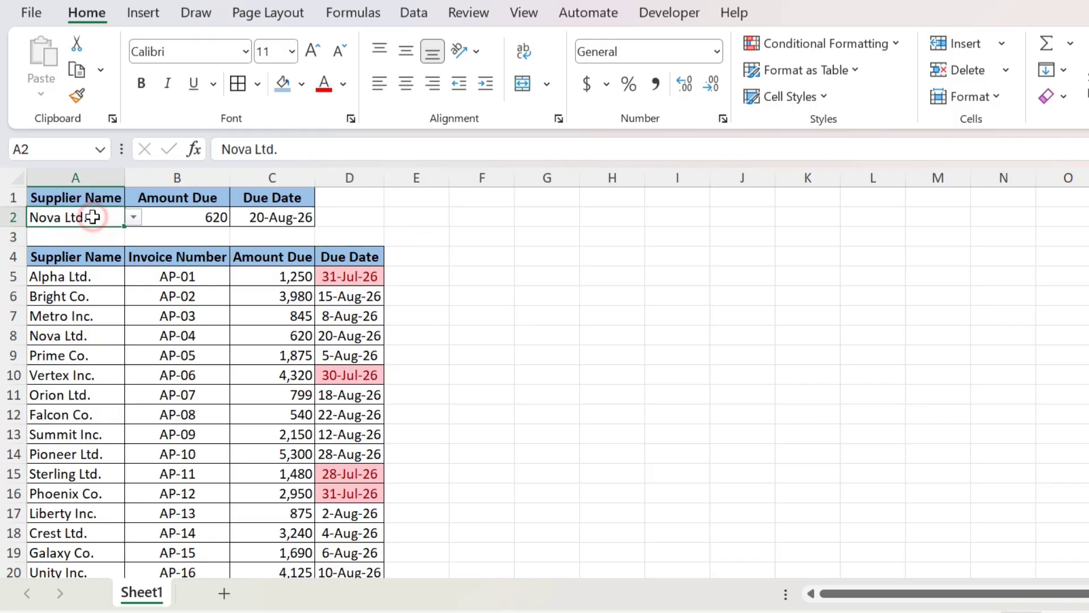
pyautogui.click(132, 217)
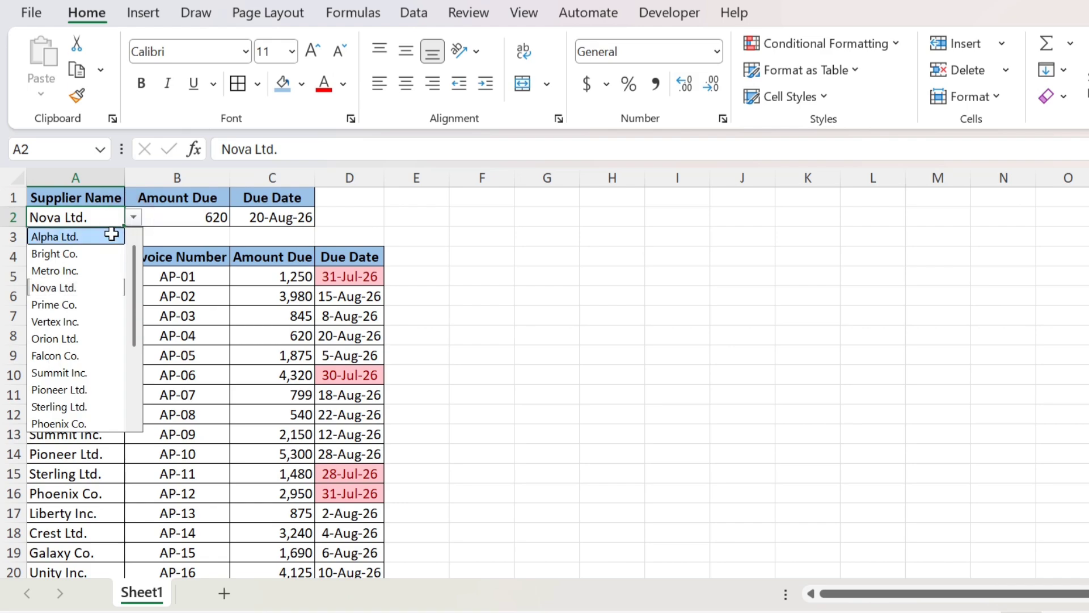
pyautogui.click(111, 234)
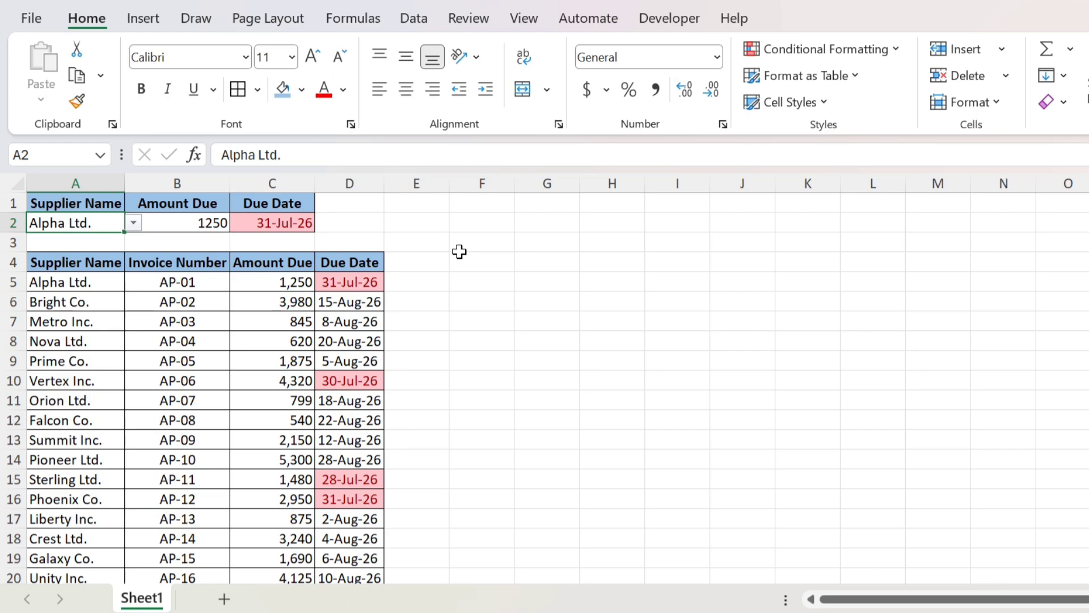
# - Start a new conditional formatting rule for C2 and D5:D24 that uses a formula to determine which cells to format
pyautogui.click(288, 223)
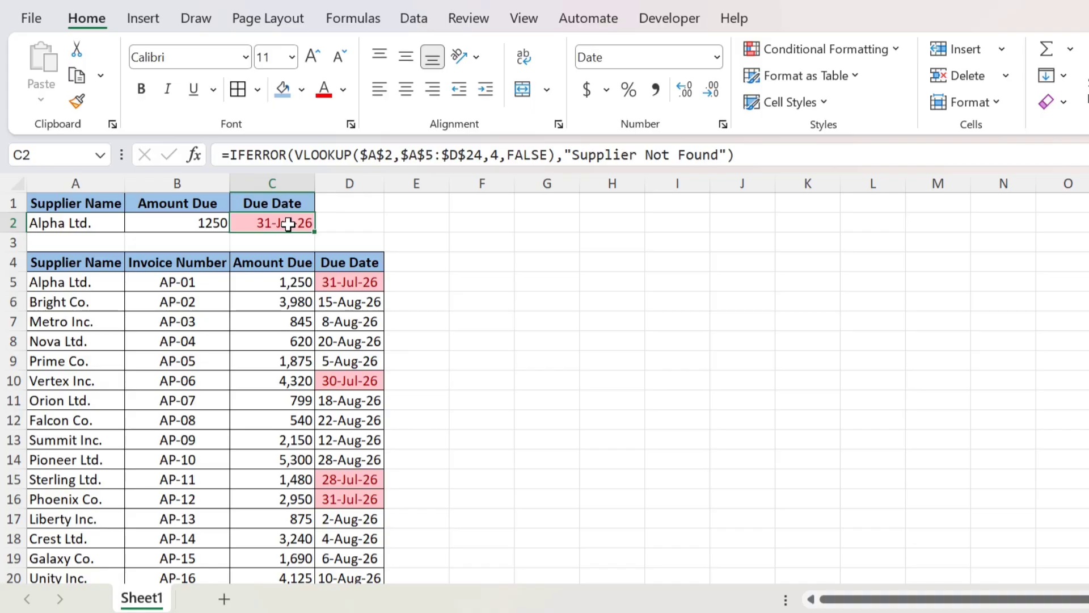
pyautogui.keyDown('ctrl'); pyautogui.click(375, 281); pyautogui.keyUp('ctrl')
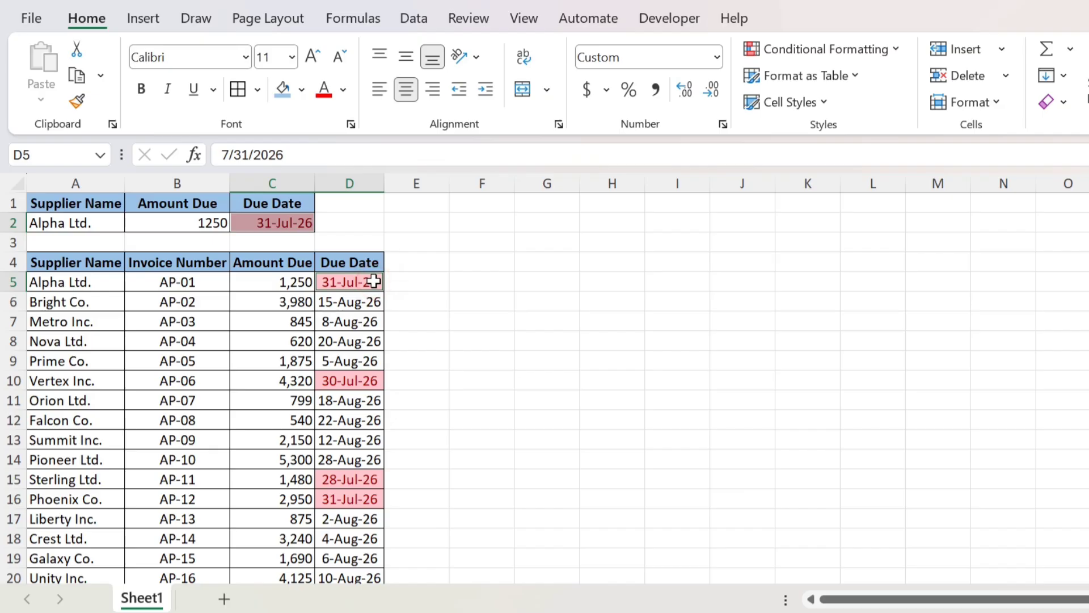
pyautogui.hotkey('ctrl', 'shift', 'Down')
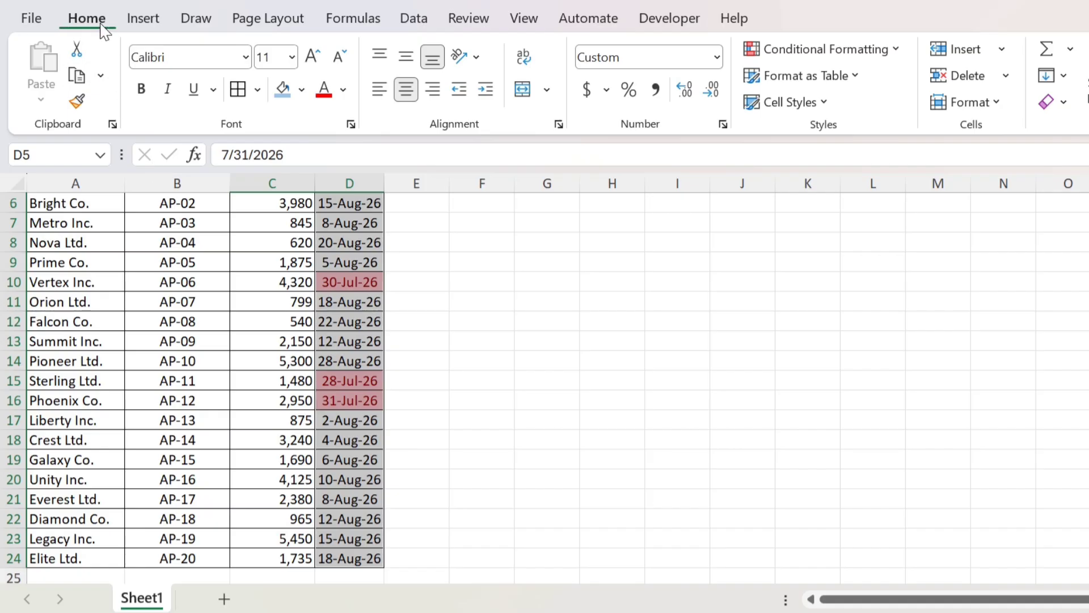
pyautogui.click(859, 49)
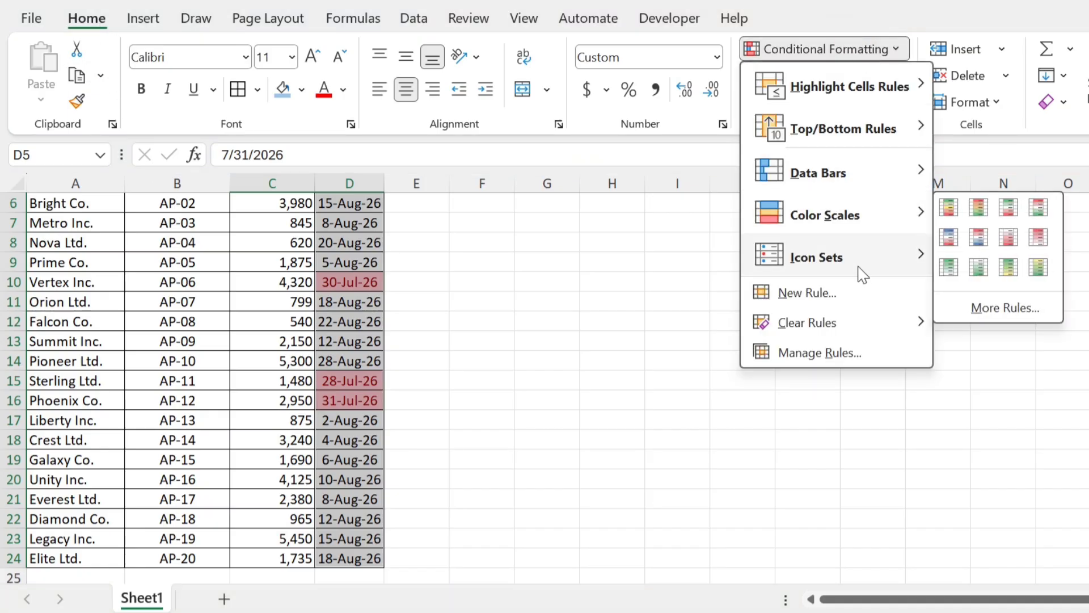
pyautogui.click(859, 295)
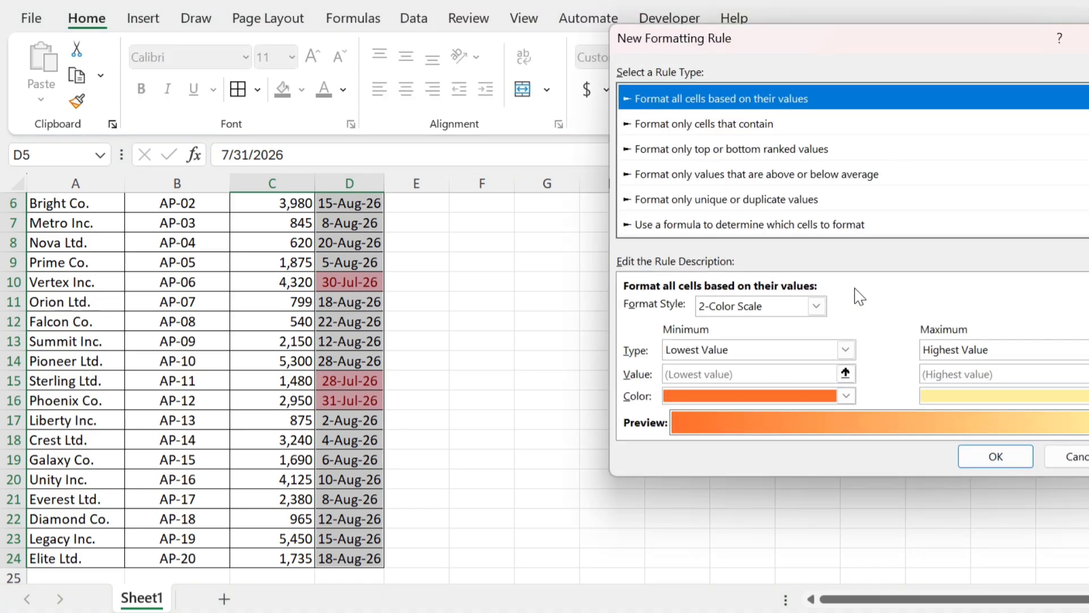
pyautogui.click(806, 230)
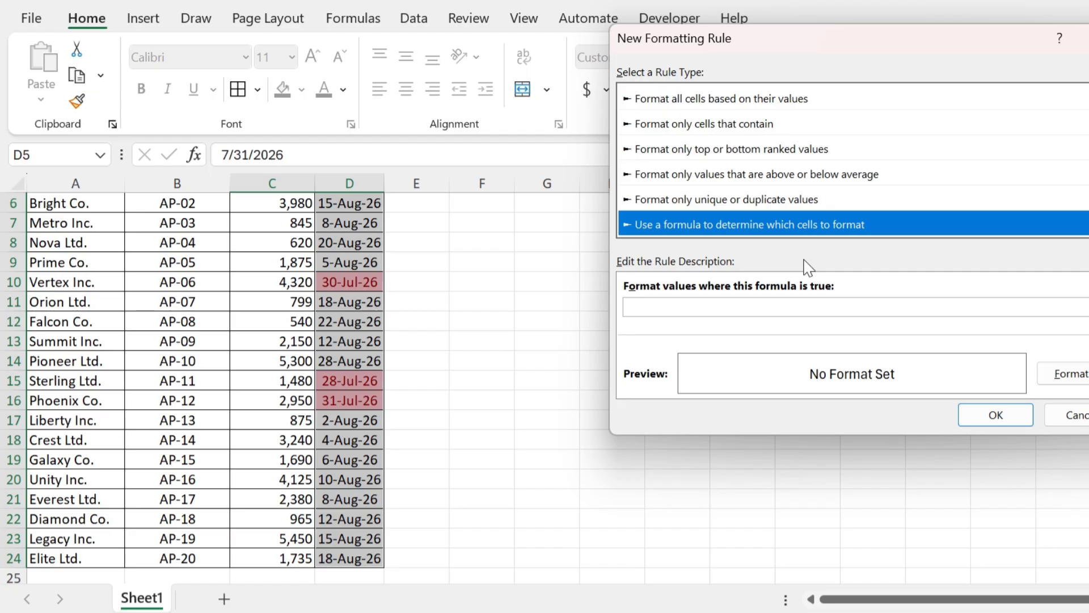
# - Enter =and(C2>=Today(),C2<=Today()+7) as the rule's formula to catch payments due within the next 7 days
pyautogui.click(782, 301)
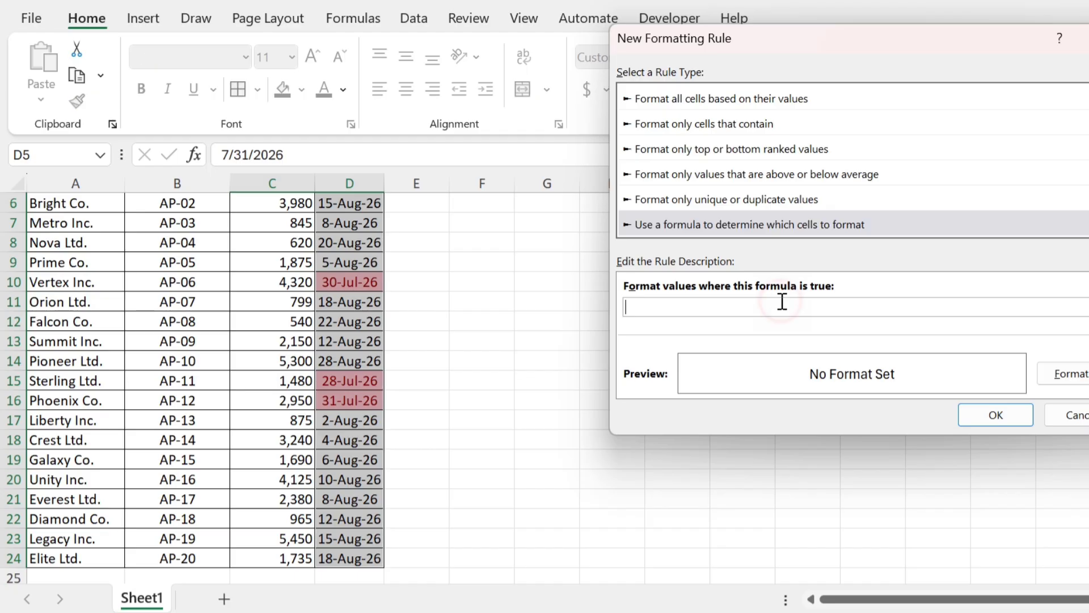
pyautogui.write('=and(C2>=Today')
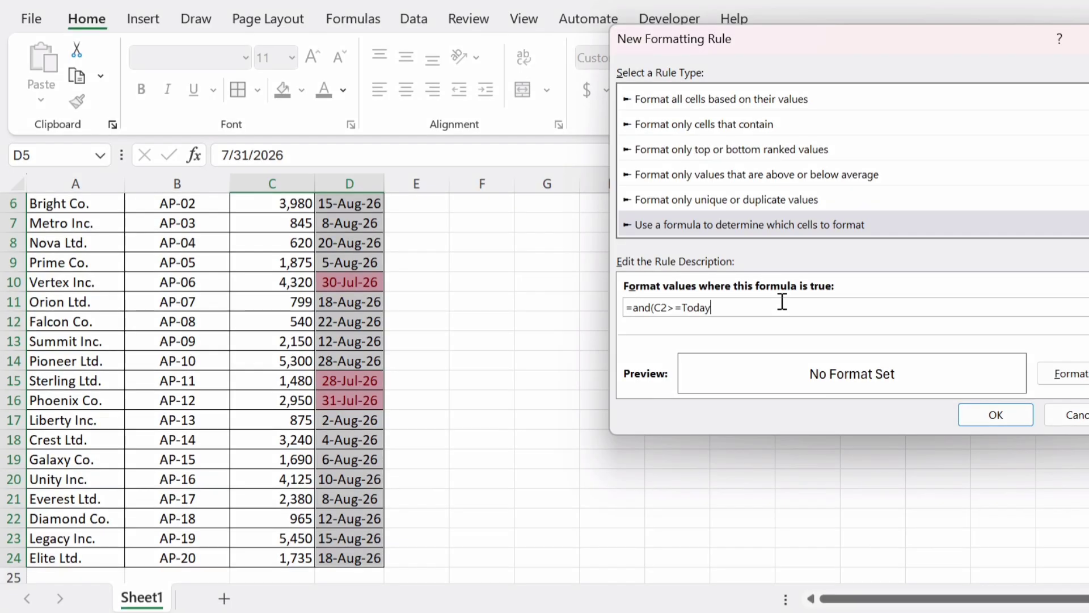
pyautogui.write('(),C2<=Today')
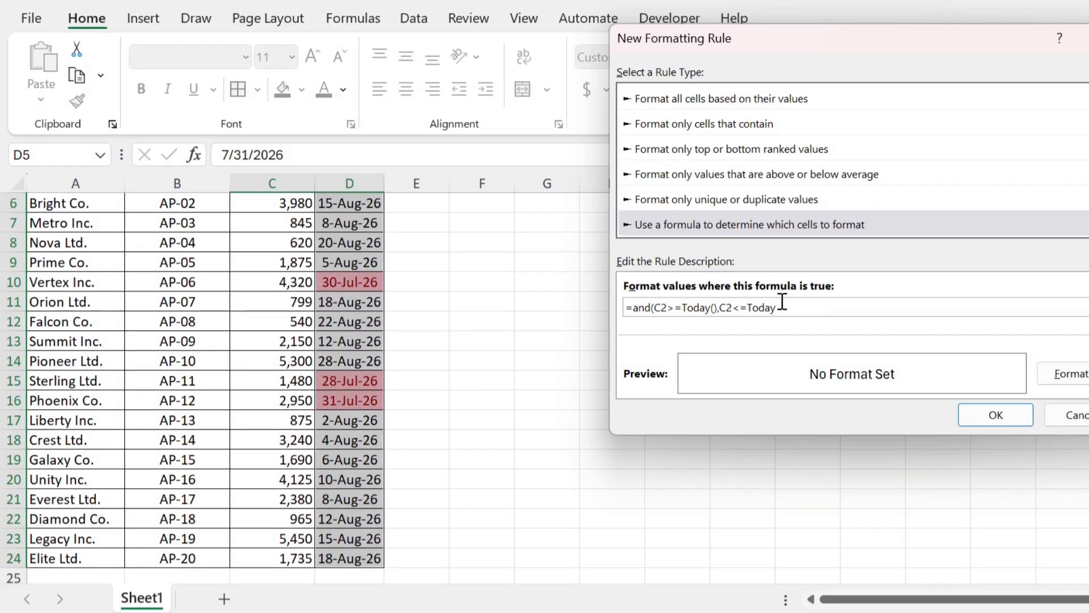
pyautogui.write('()+7)')
pyautogui.moveTo(682, 307); pyautogui.dragTo(714, 308)
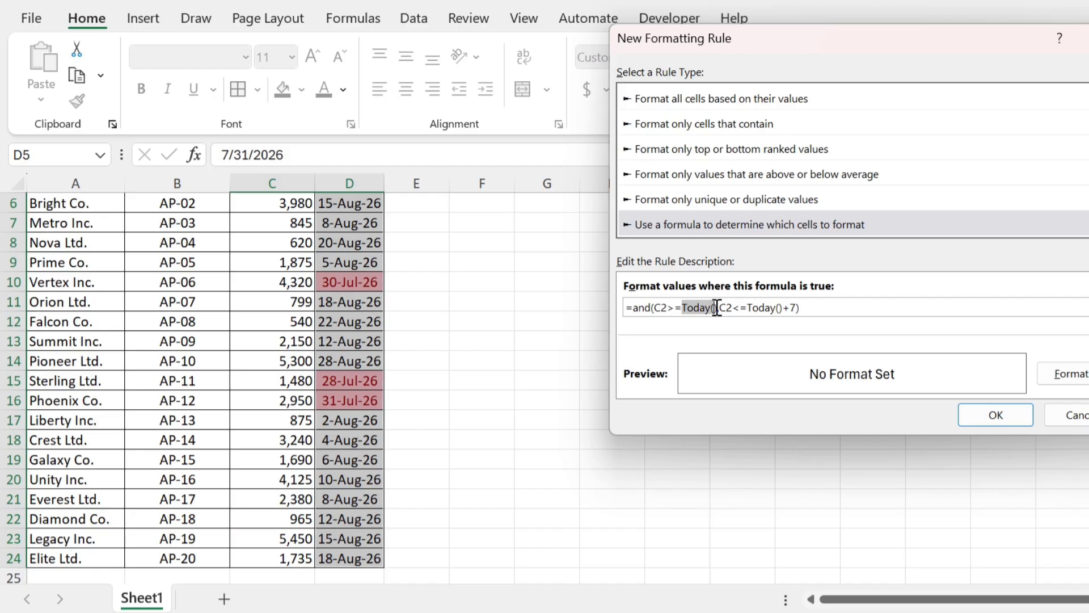
pyautogui.click(751, 308)
pyautogui.moveTo(759, 308); pyautogui.dragTo(806, 306)
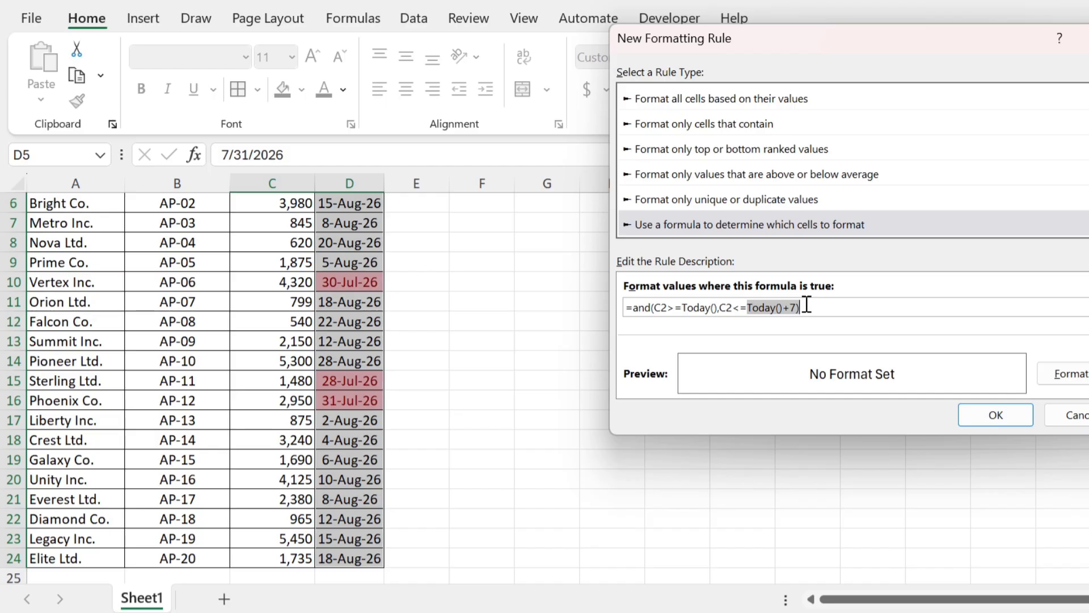
pyautogui.doubleClick(643, 308)
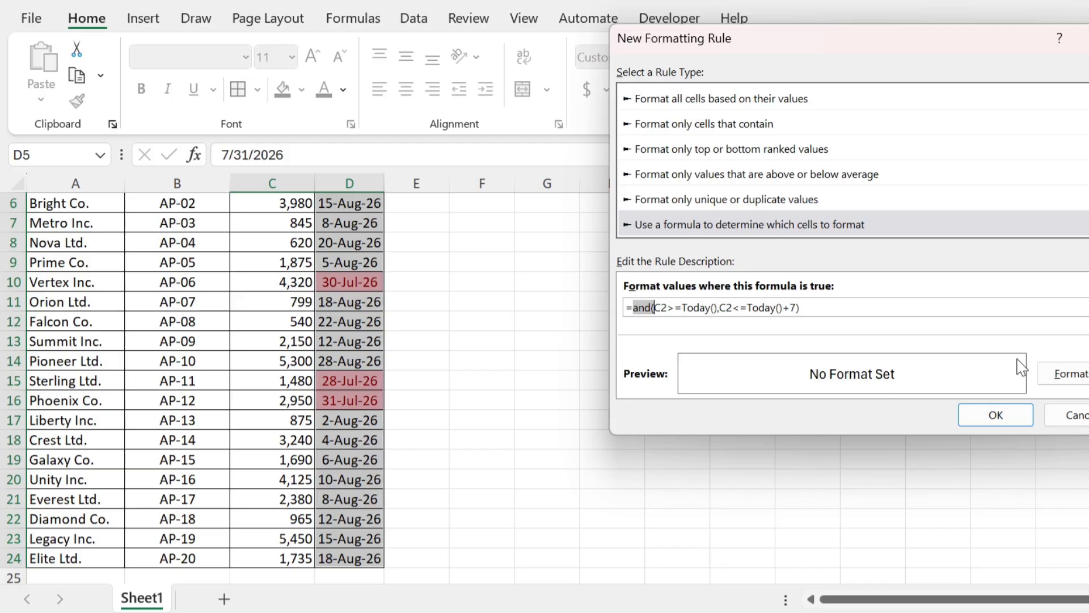
# - Give the due-soon rule a light gold background fill and apply it to the selected due dates
pyautogui.click(1069, 374)
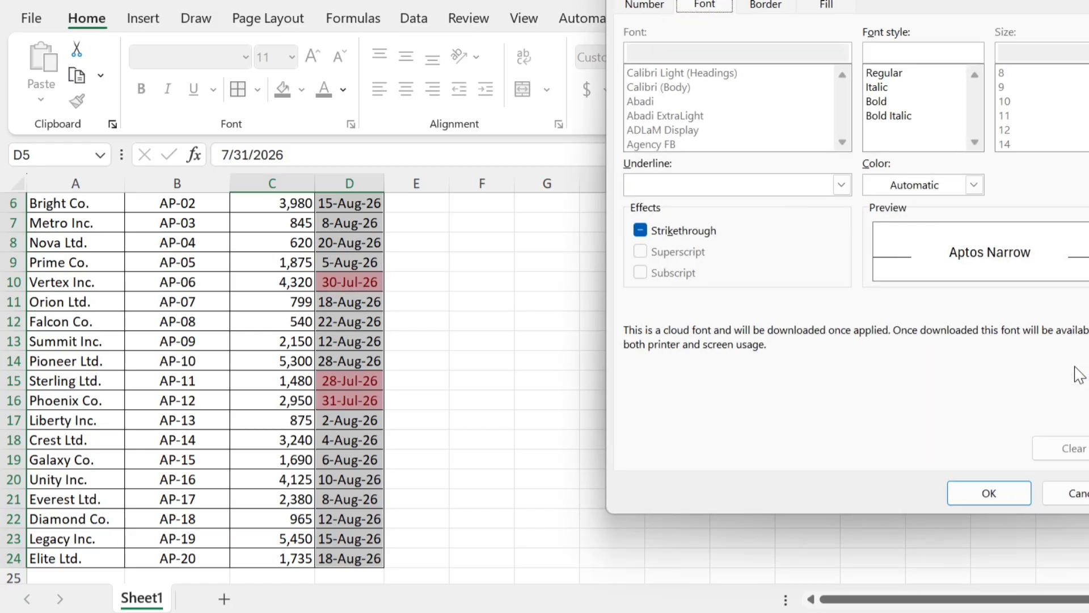
pyautogui.click(824, 6)
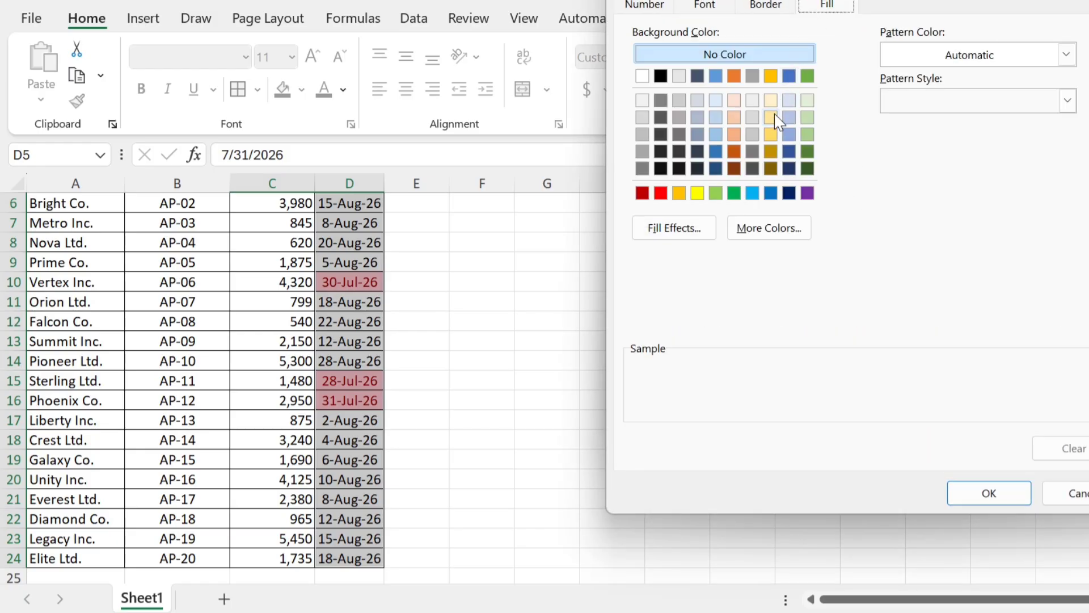
pyautogui.click(775, 135)
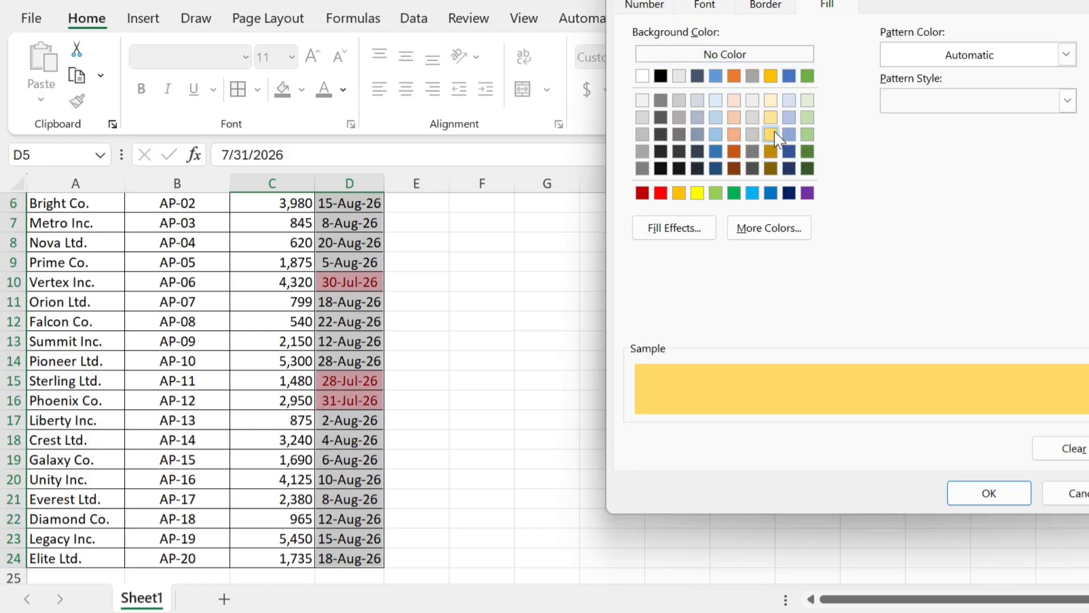
pyautogui.click(989, 492)
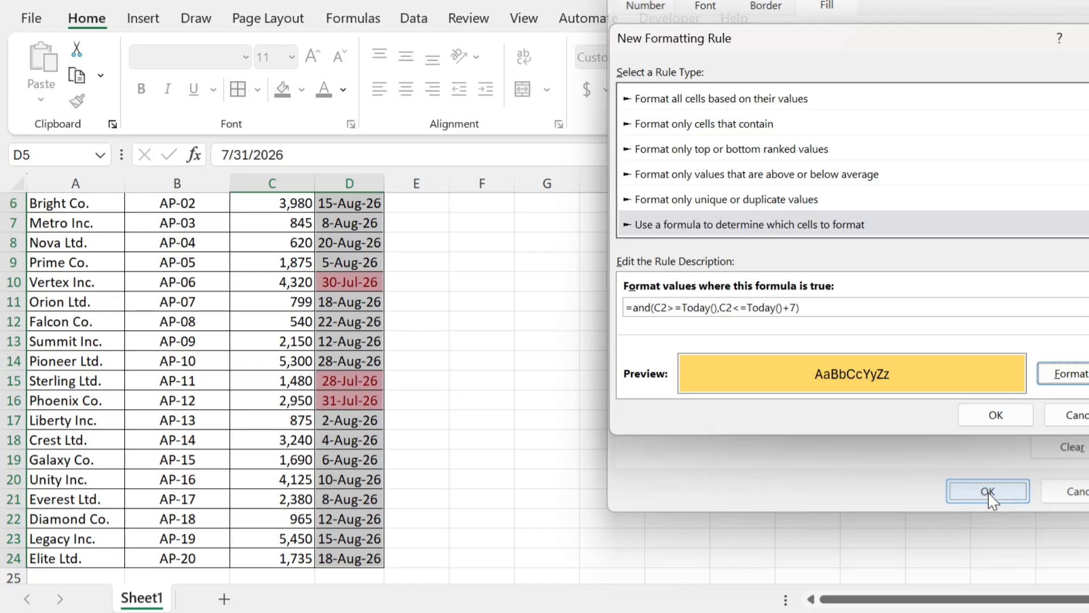
pyautogui.click(996, 417)
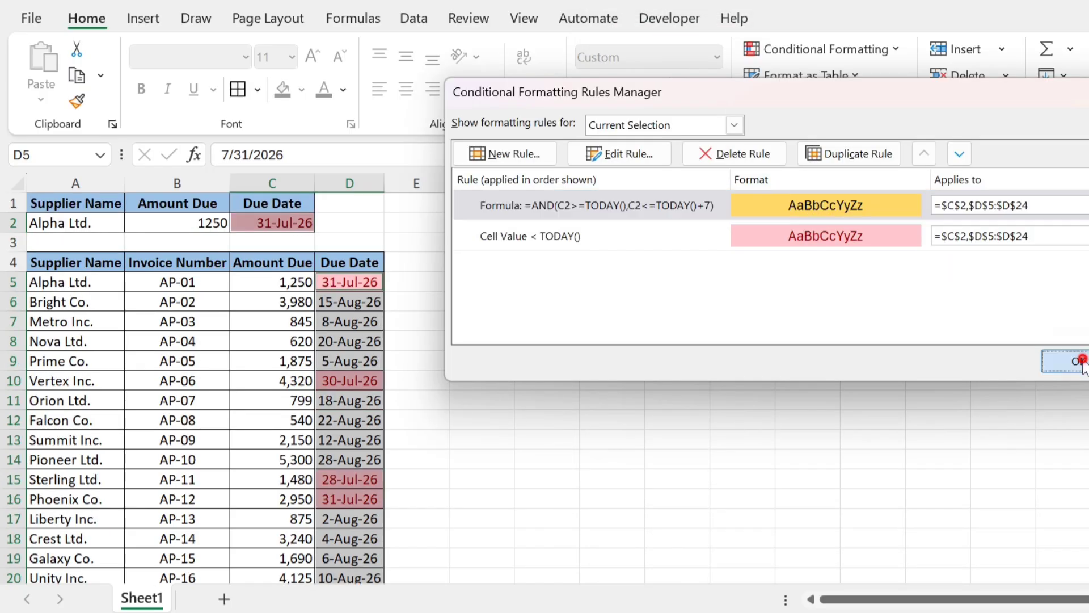
pyautogui.click(1078, 361)
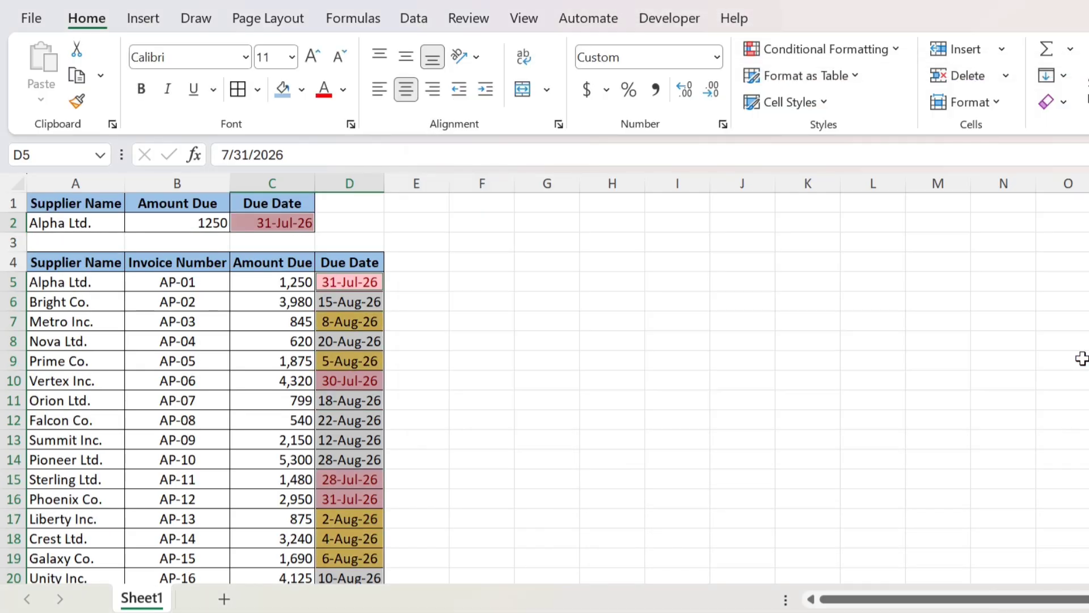
# - Examine the overdue and due-soon highlighting down the Due Date column from D6 to D17
pyautogui.press('Down')
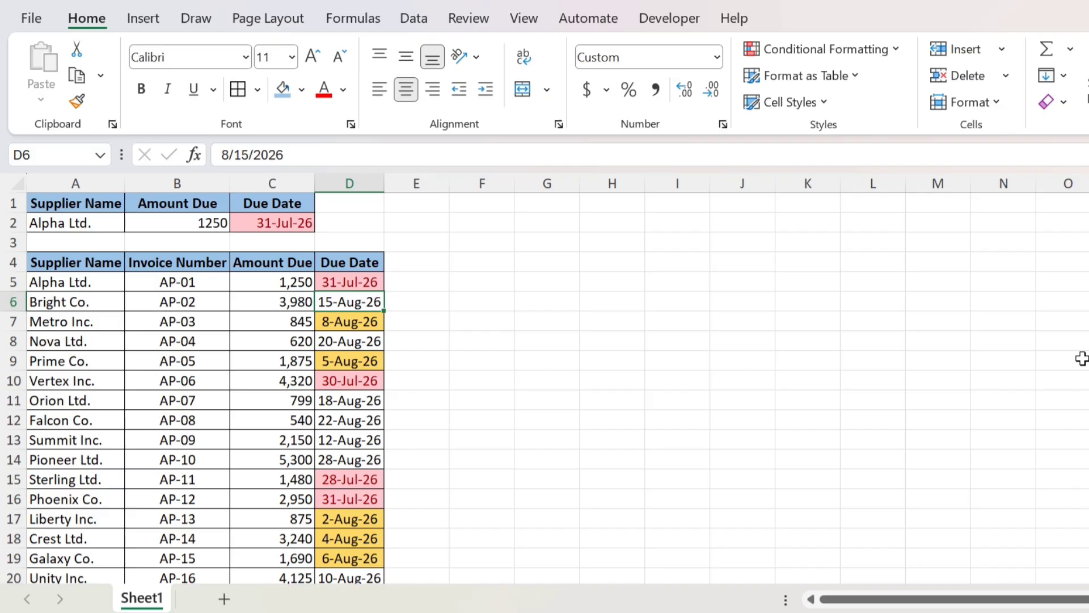
pyautogui.press('Right')
pyautogui.press('Left')
pyautogui.press('Down')
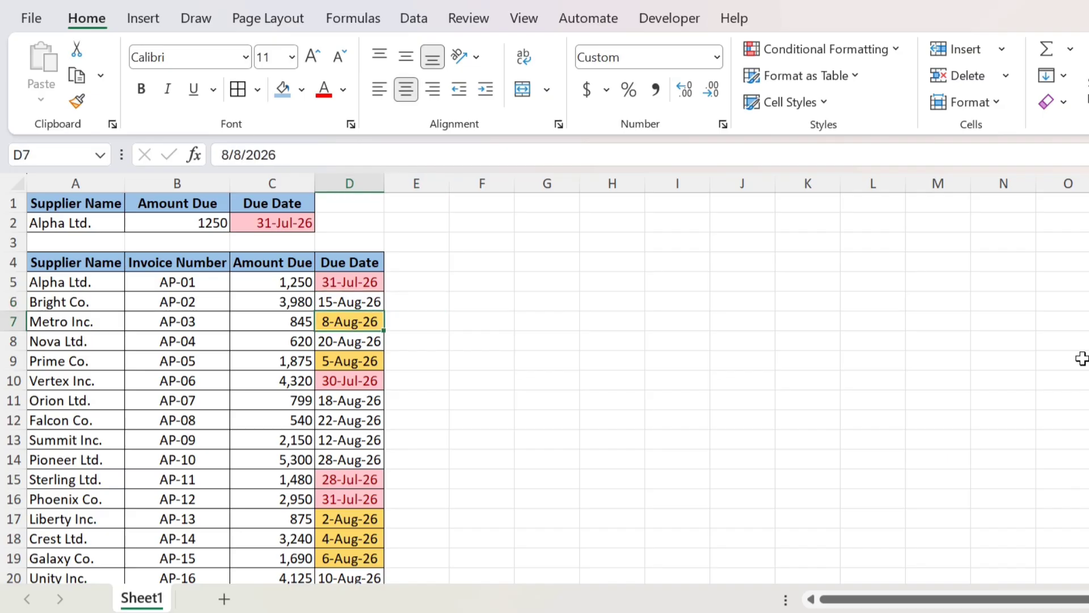
pyautogui.press('Down')
pyautogui.press('Down')
pyautogui.press('Down')
pyautogui.press('Down')
pyautogui.press('Down')
pyautogui.press('Down')
pyautogui.press('Down')
pyautogui.press('Down')
pyautogui.press('Down')
pyautogui.press('Down')
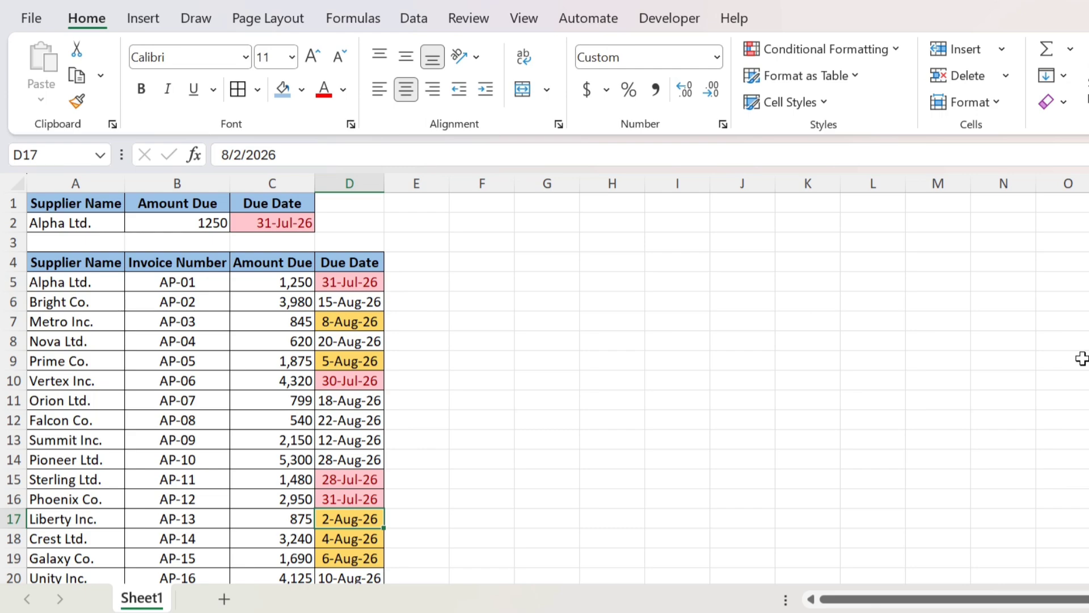
# - Choose Metro Inc. from the supplier drop-down in A2 to test the due-soon highlighting in C2
pyautogui.click(106, 225)
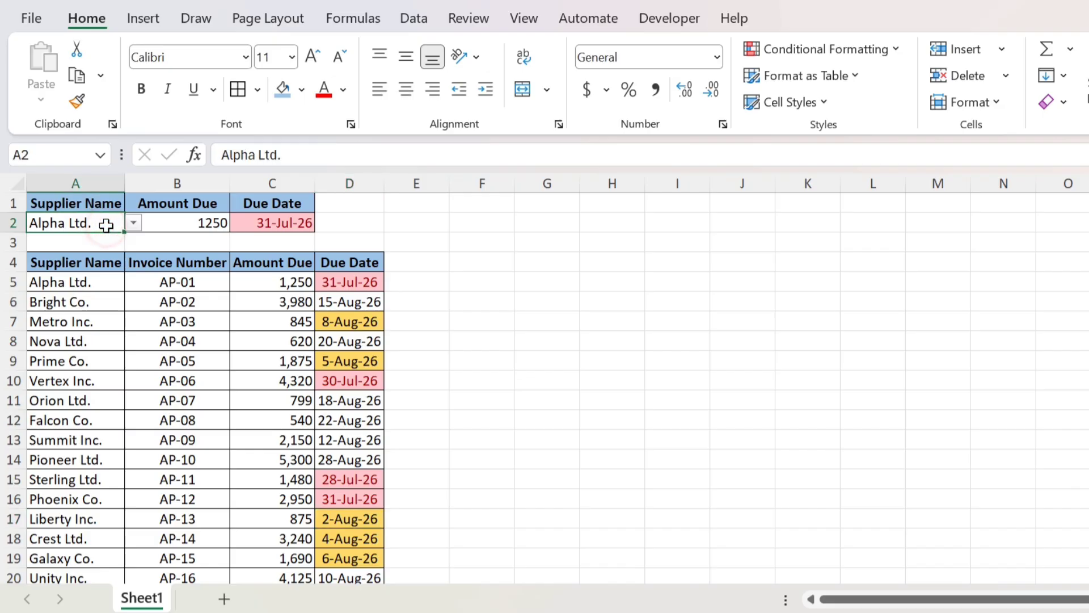
pyautogui.click(133, 223)
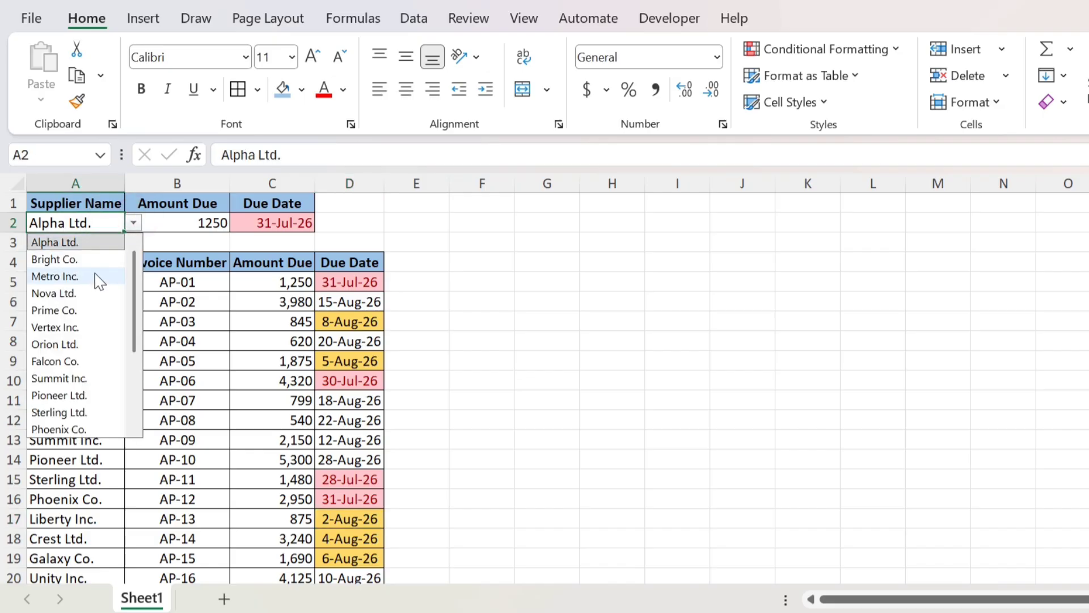
pyautogui.press('Return')
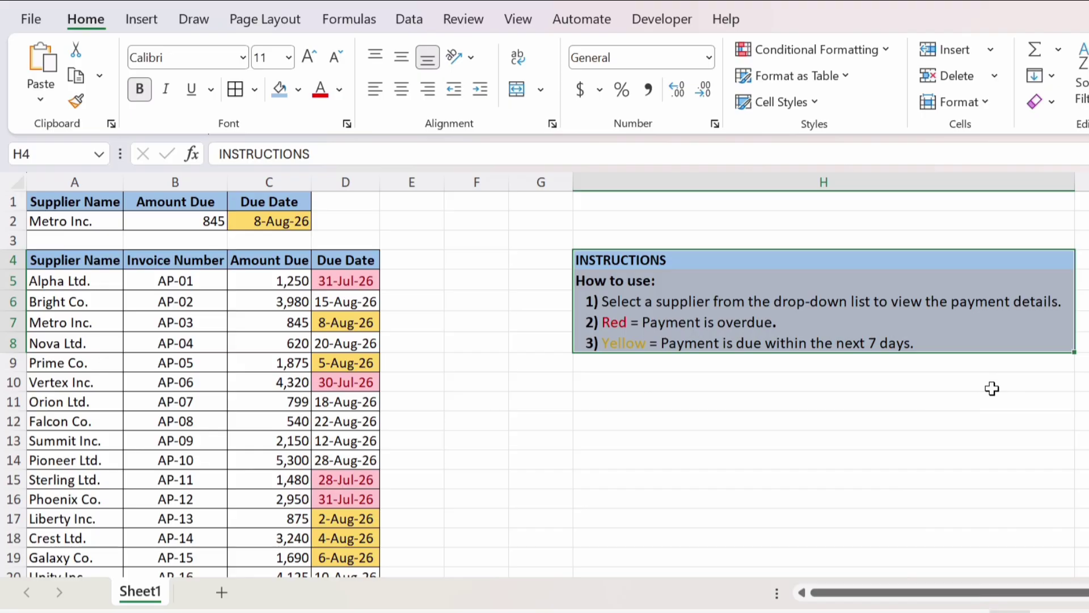
# - Review the finished tracker's supplier drop-down in A2 and the Amount Due lookup in B2
pyautogui.press('Left')
pyautogui.press('Left')
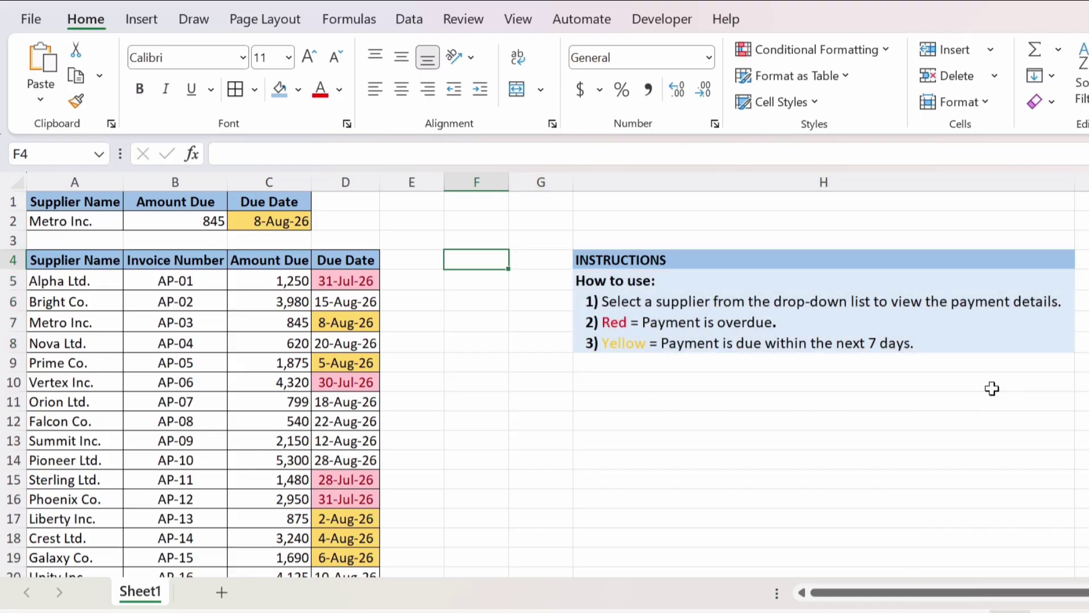
pyautogui.click(117, 222)
pyautogui.click(131, 221)
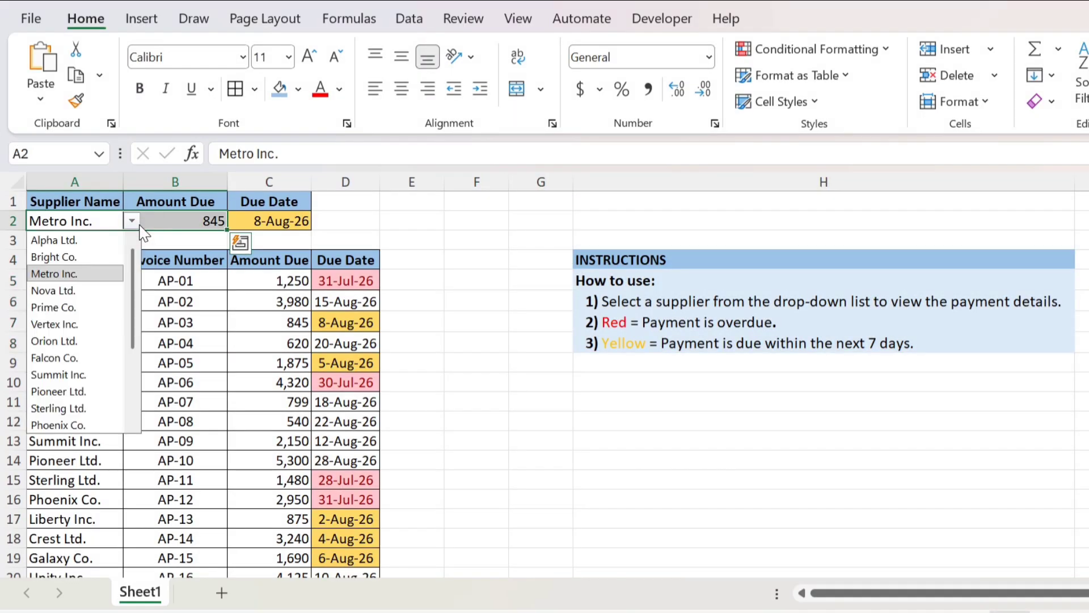
pyautogui.click(140, 226)
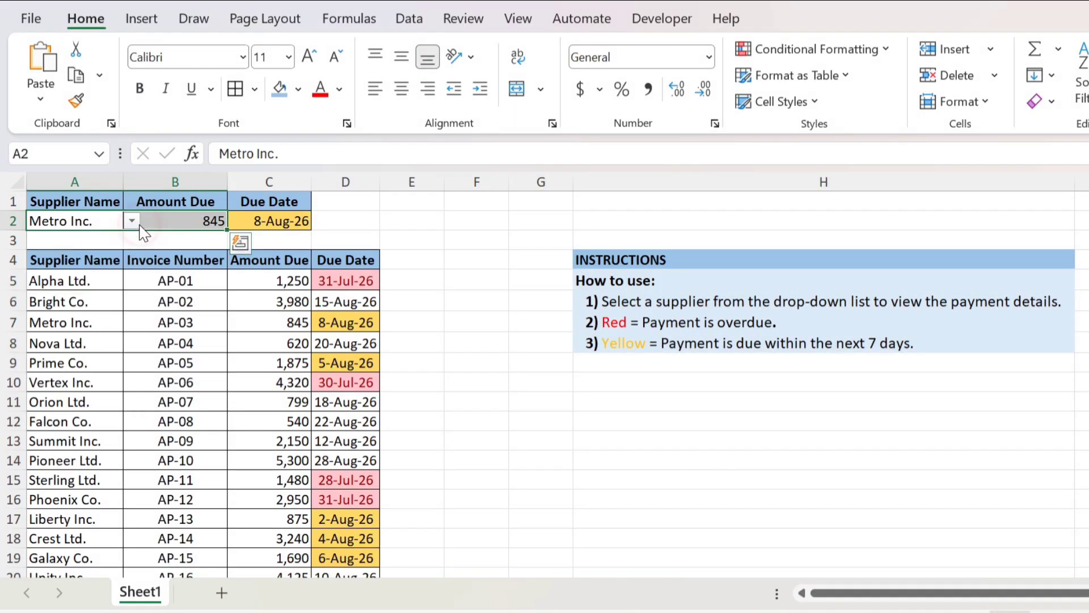
pyautogui.click(185, 228)
pyautogui.press('Right')
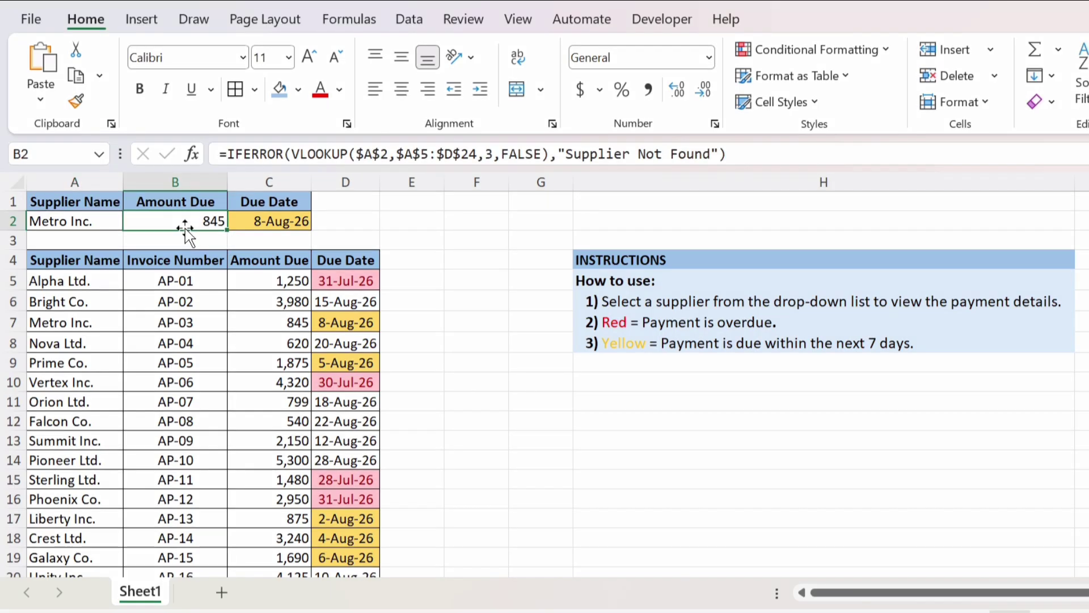
pyautogui.press('Down')
pyautogui.press('Down')
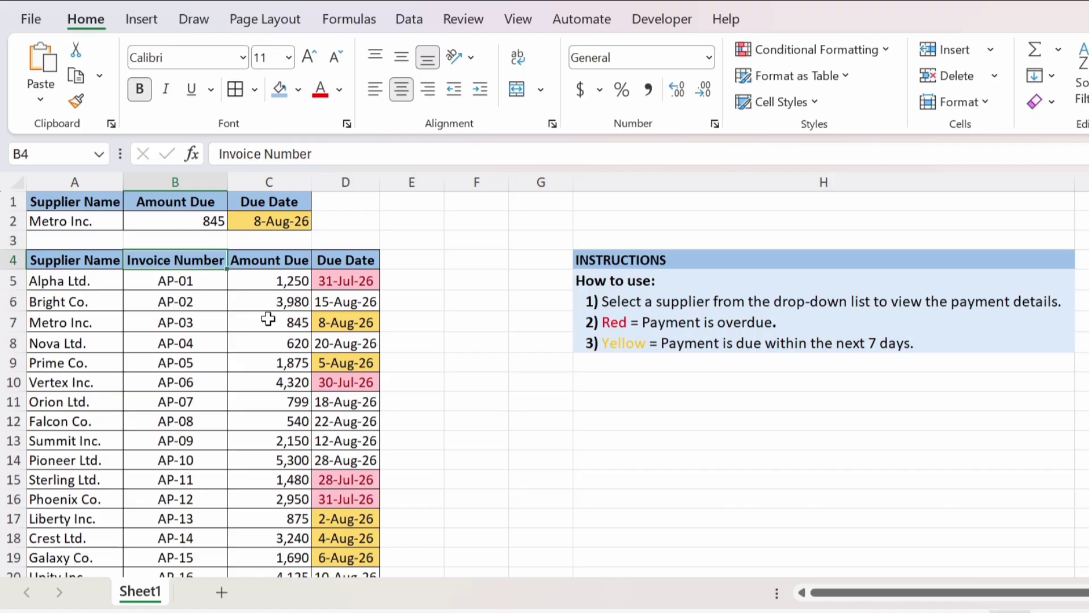